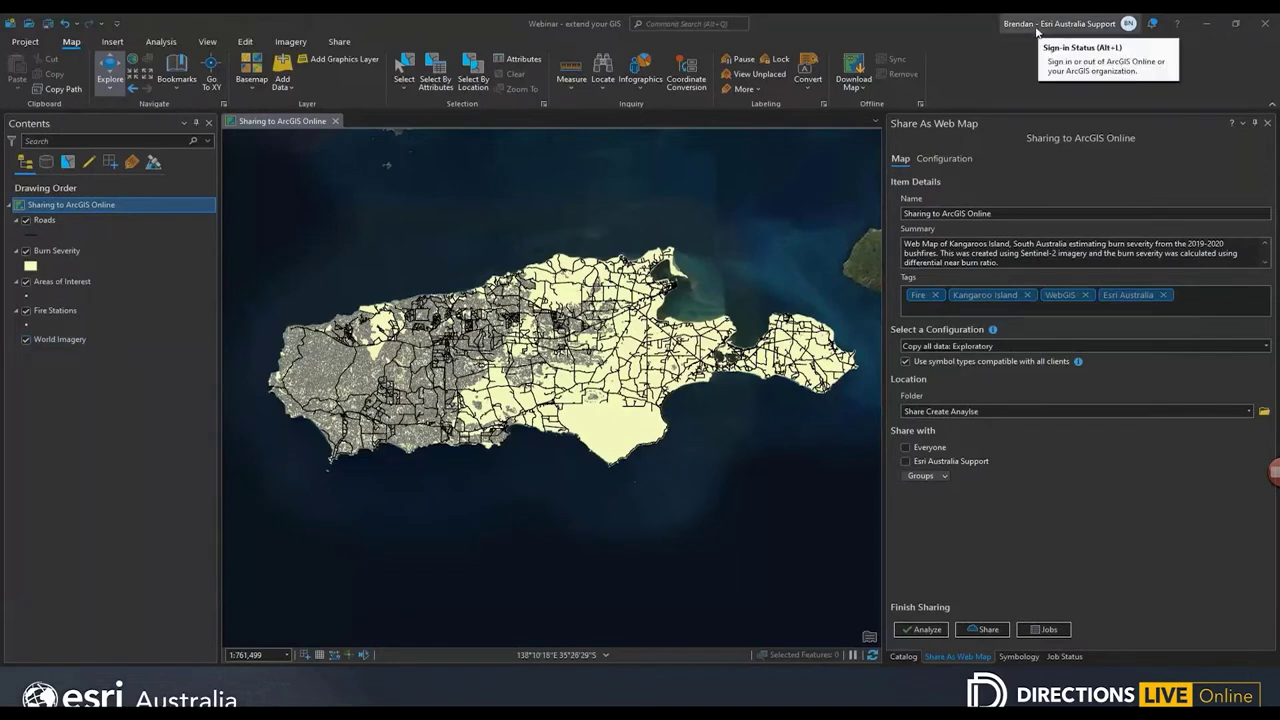
# Choose WebGIS: Create Analyse Share as the group to share the web map with
pyautogui.click(340, 42)
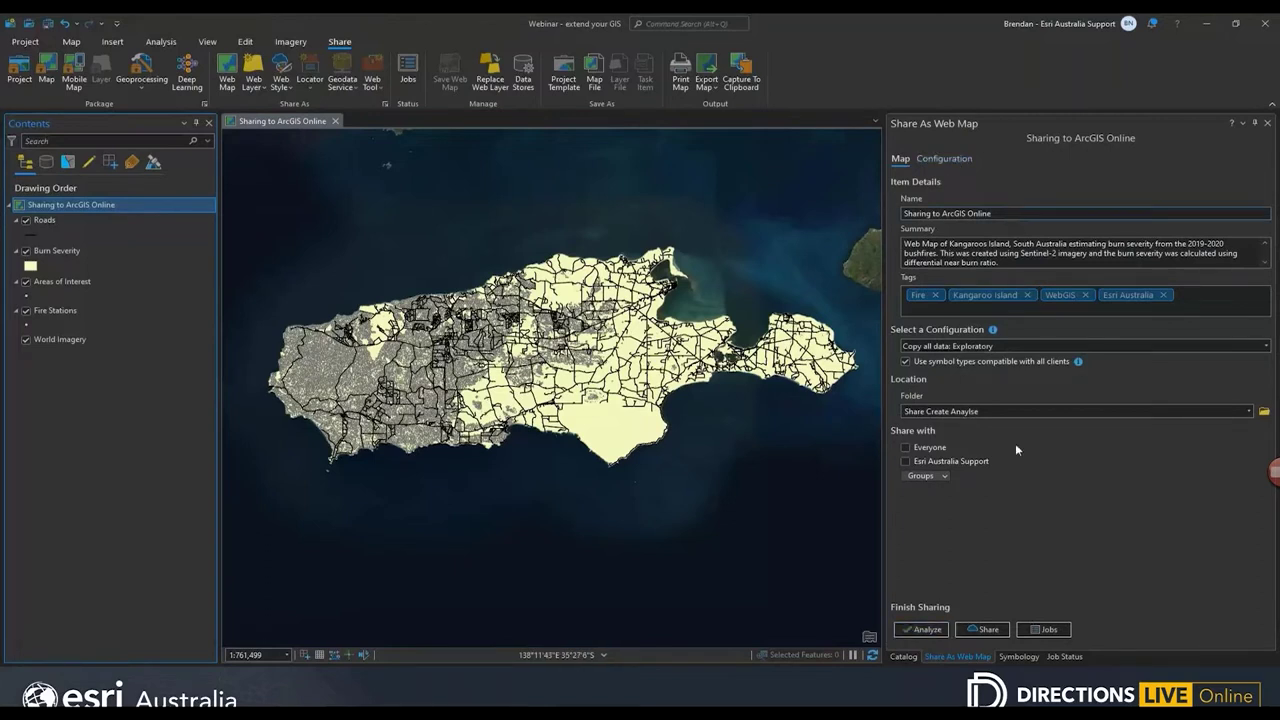
pyautogui.click(943, 476)
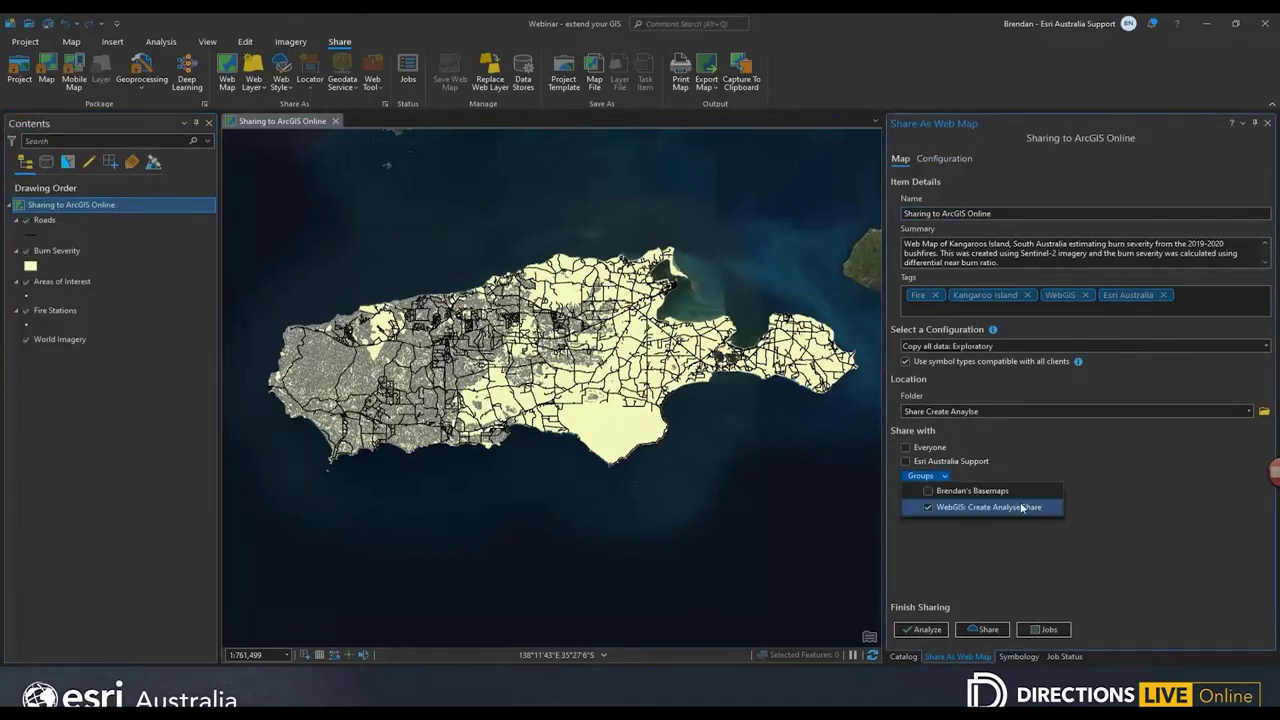
pyautogui.click(1102, 510)
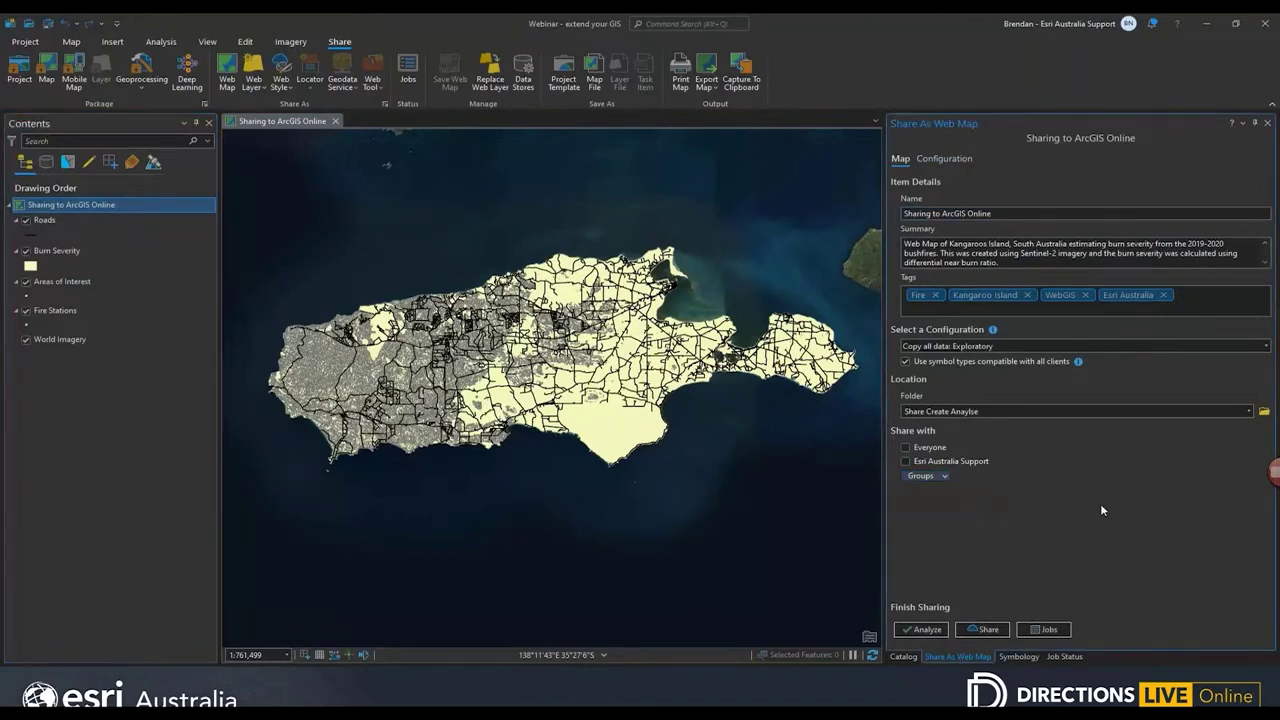
# Split Roads, Burn Severity, Areas of Interest and Fire Stations into separate web feature layers in the web map's sharing configuration
pyautogui.click(962, 161)
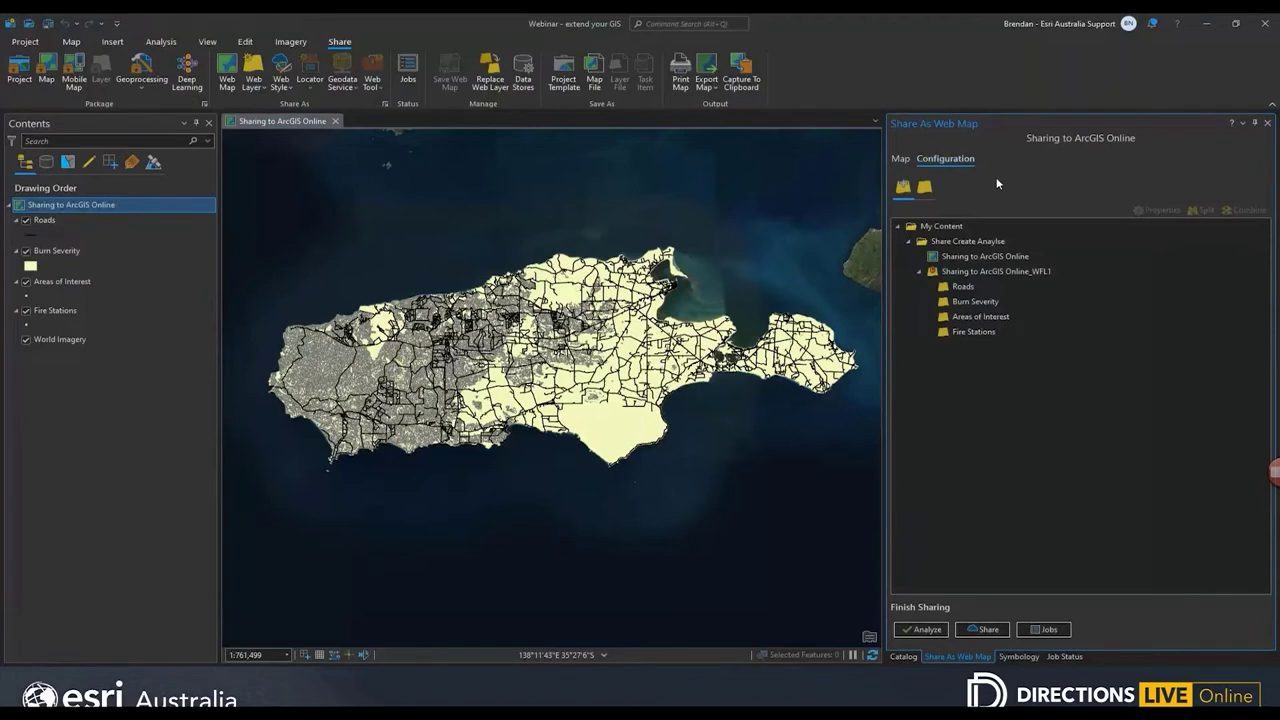
pyautogui.click(1048, 286)
pyautogui.click(1049, 275)
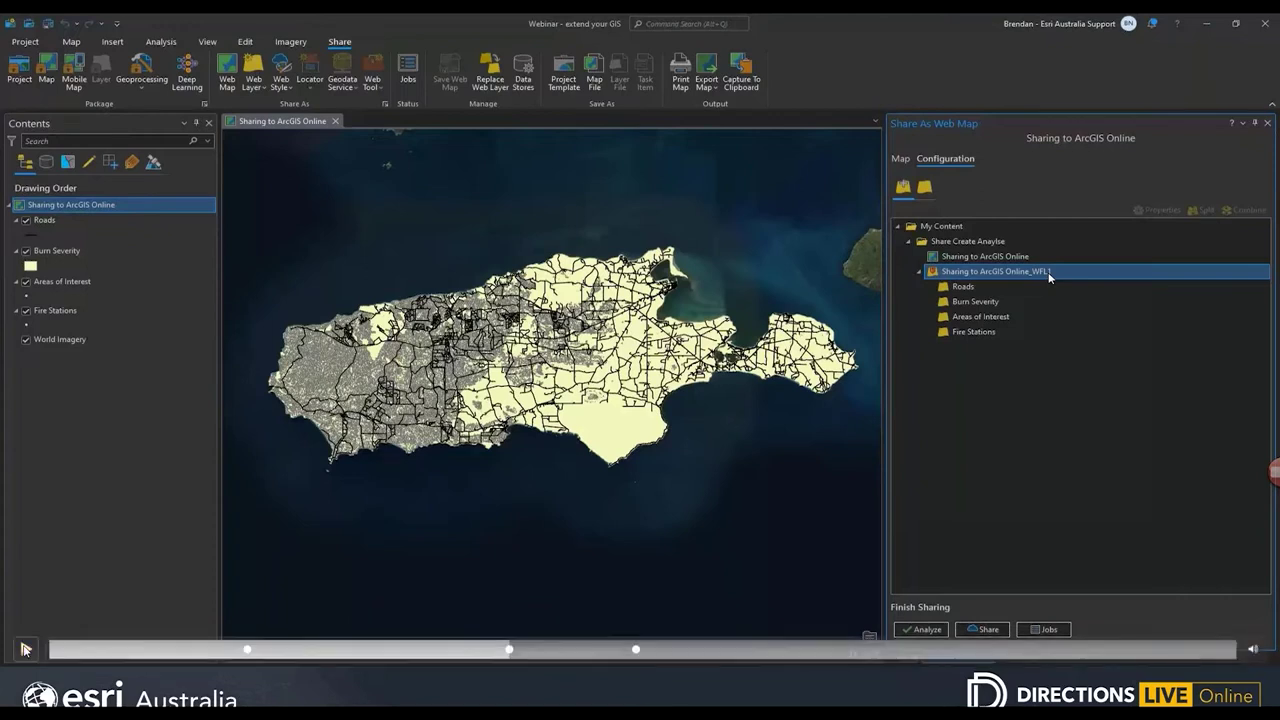
pyautogui.click(1047, 289)
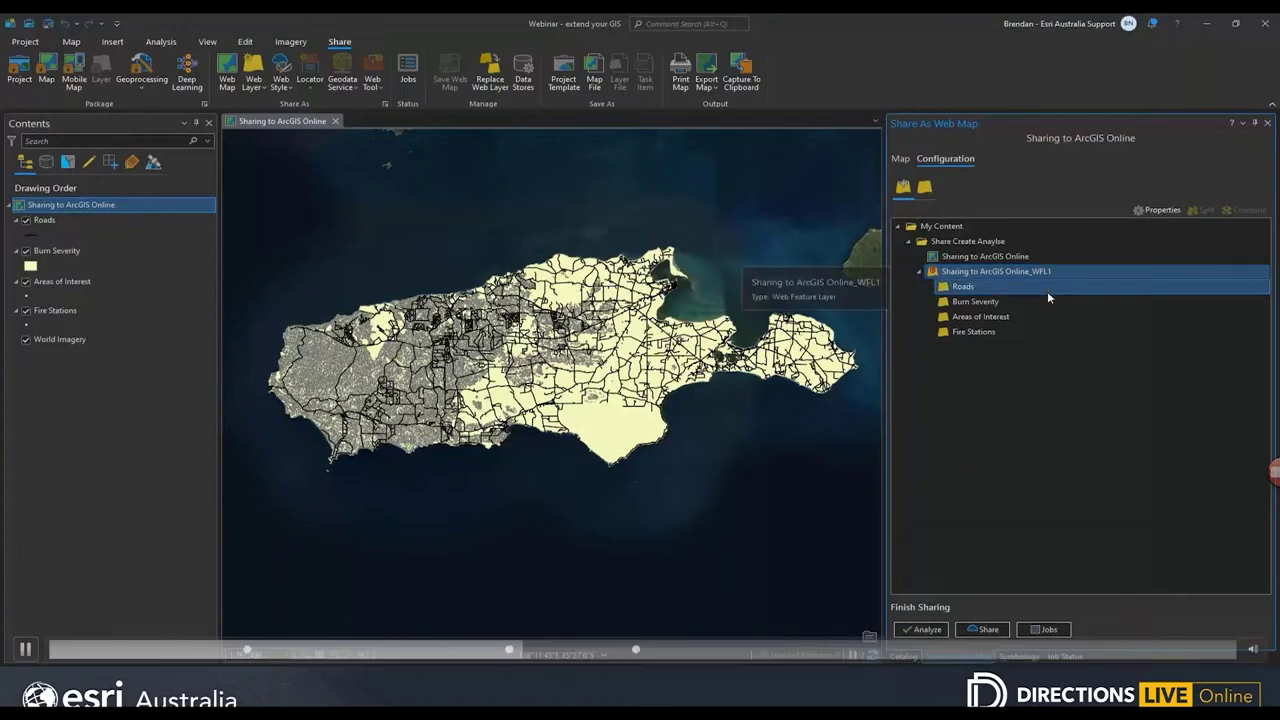
pyautogui.click(1045, 298)
pyautogui.click(1202, 212)
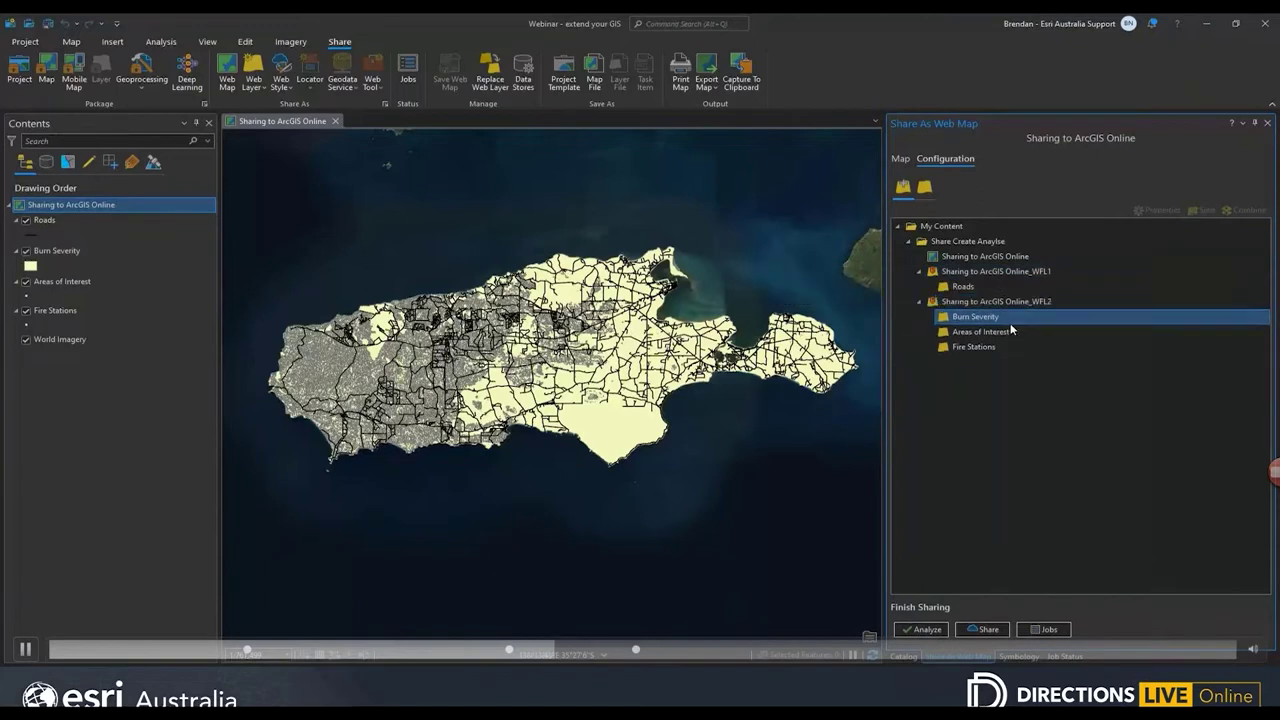
pyautogui.click(975, 331)
pyautogui.click(1203, 210)
pyautogui.click(983, 362)
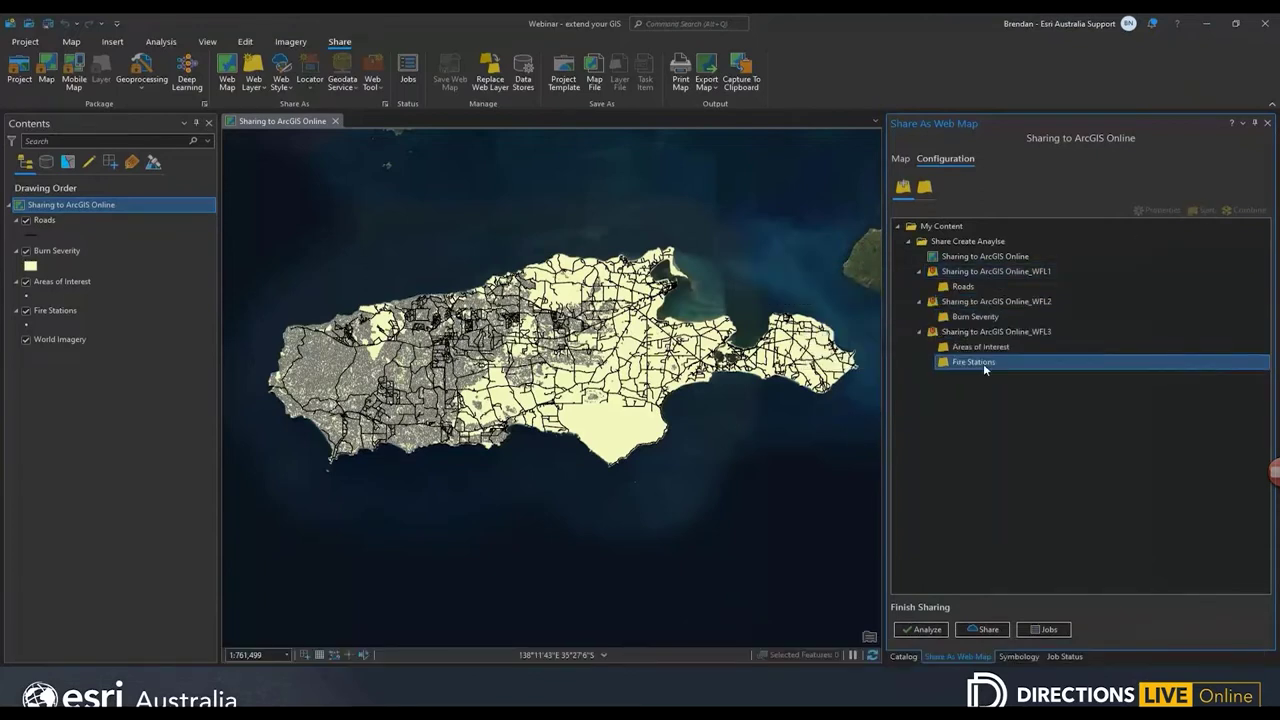
pyautogui.click(1198, 212)
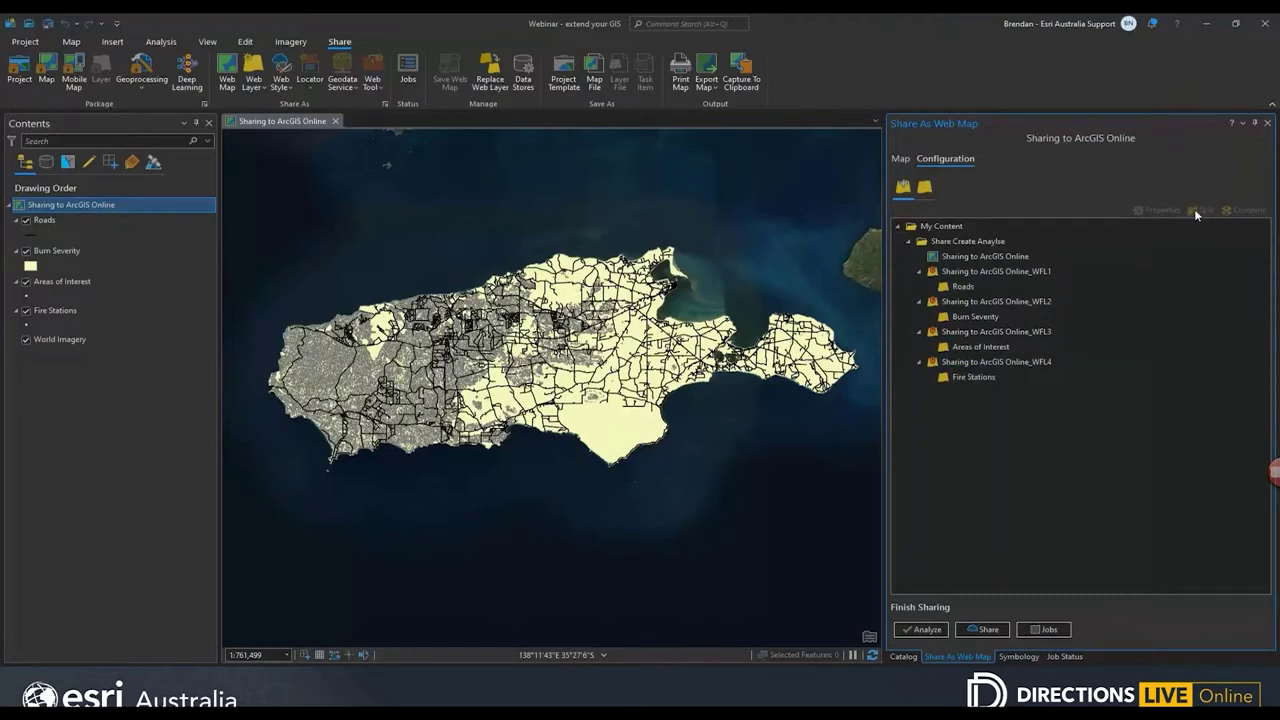
# Rename the web feature layer that holds Roads as Kangaroo Island Roads
pyautogui.click(985, 272)
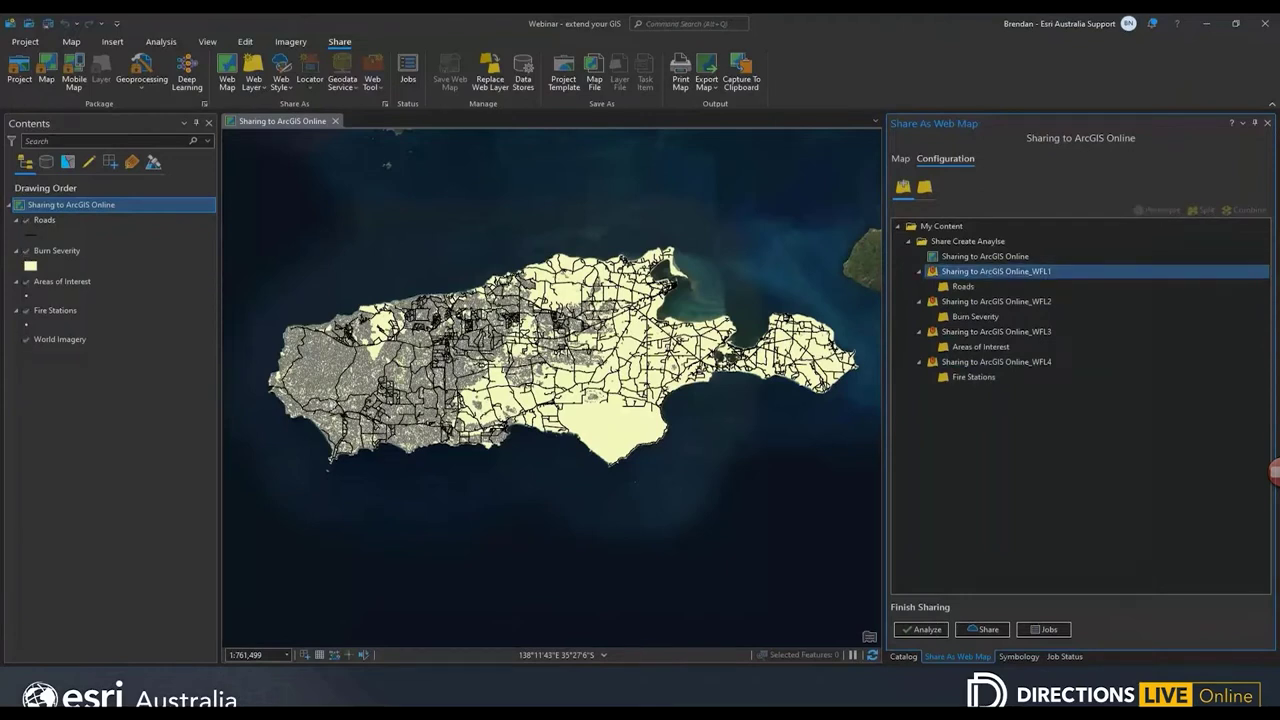
pyautogui.click(903, 186)
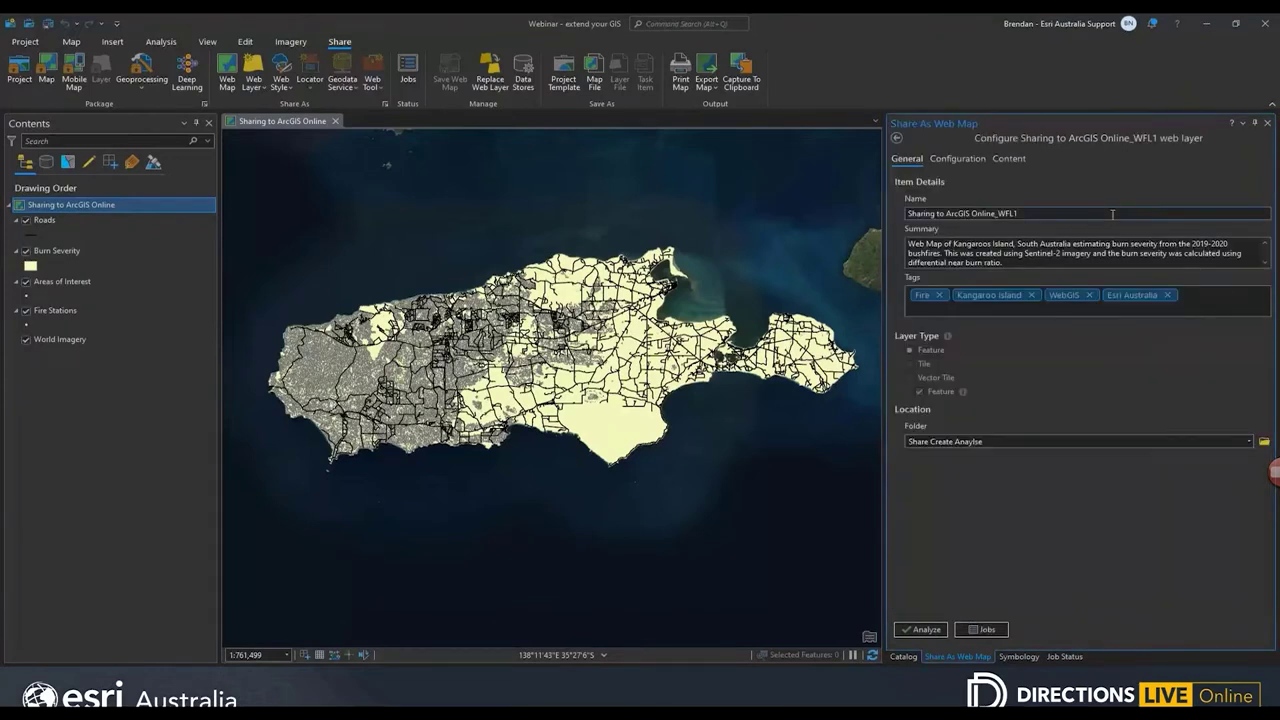
pyautogui.moveTo(1112, 213); pyautogui.dragTo(897, 209)
pyautogui.write('Kangaroo Island Roads')
pyautogui.click(897, 140)
# Rename the web feature layer that holds Burn Severity as Burn Severity Kangaroo Island
pyautogui.click(1005, 301)
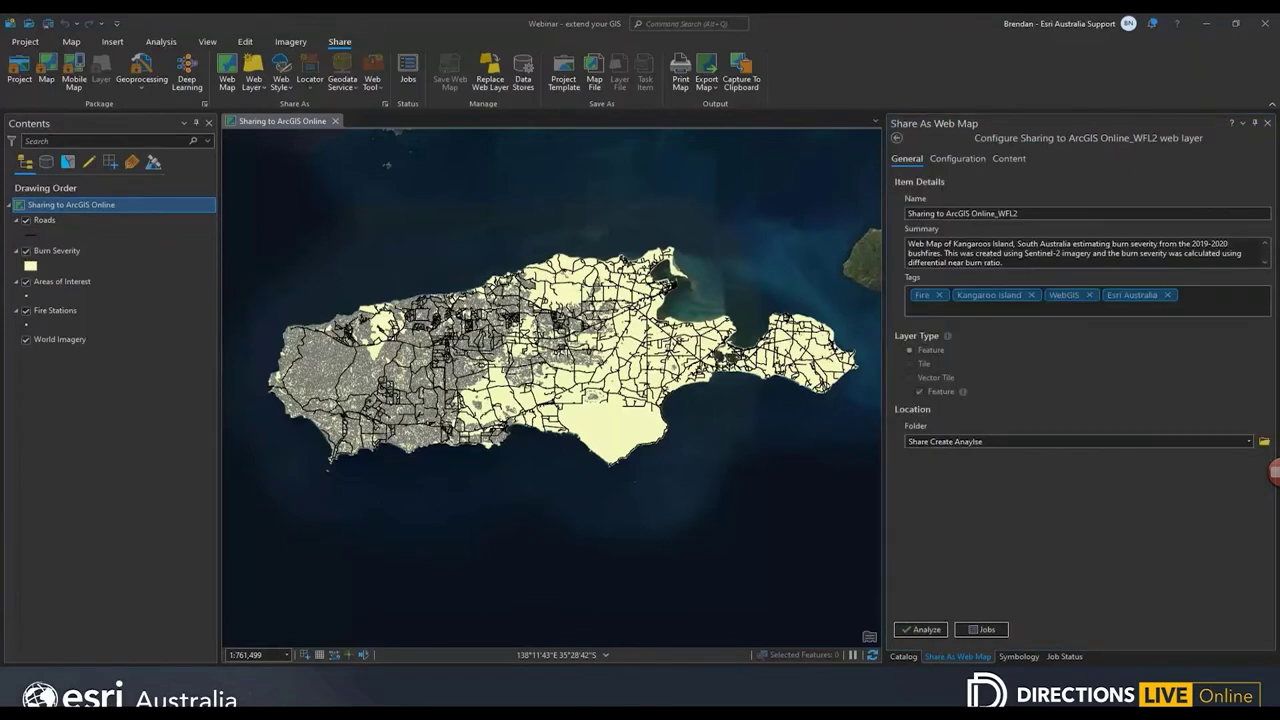
pyautogui.moveTo(1073, 213); pyautogui.dragTo(880, 216)
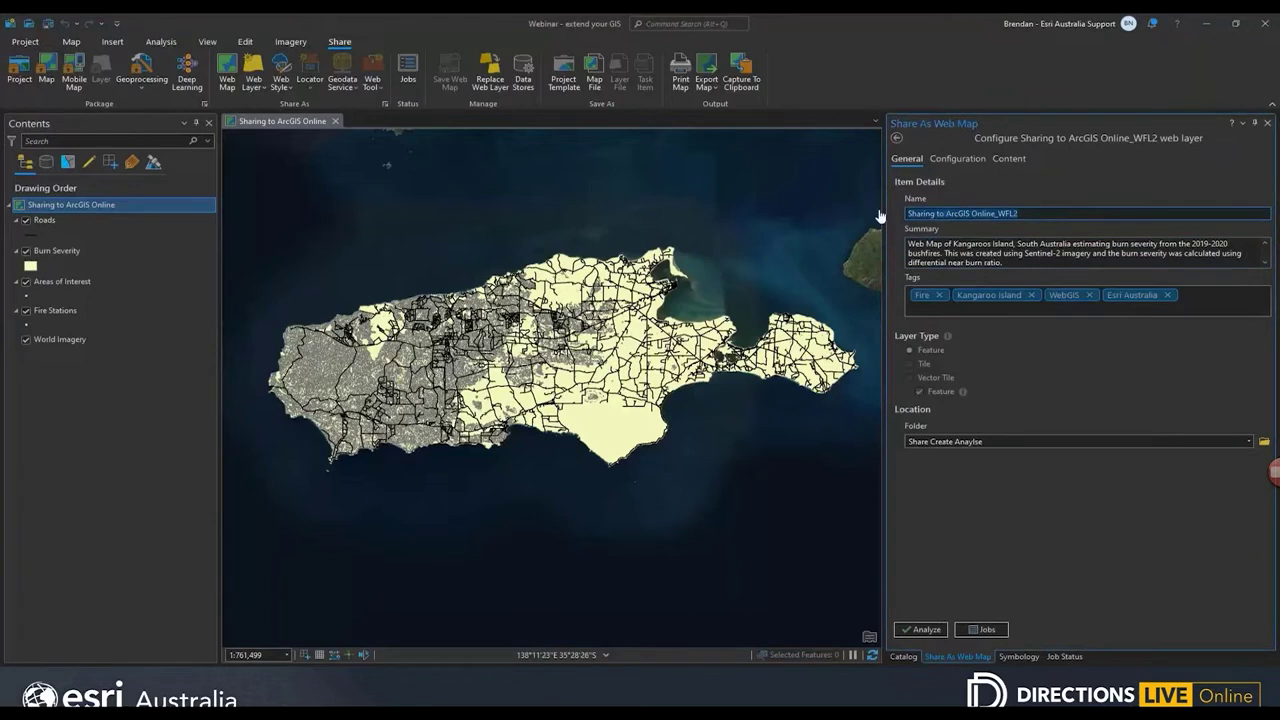
pyautogui.write('Burn Severity Kangaroo Island')
pyautogui.click(899, 137)
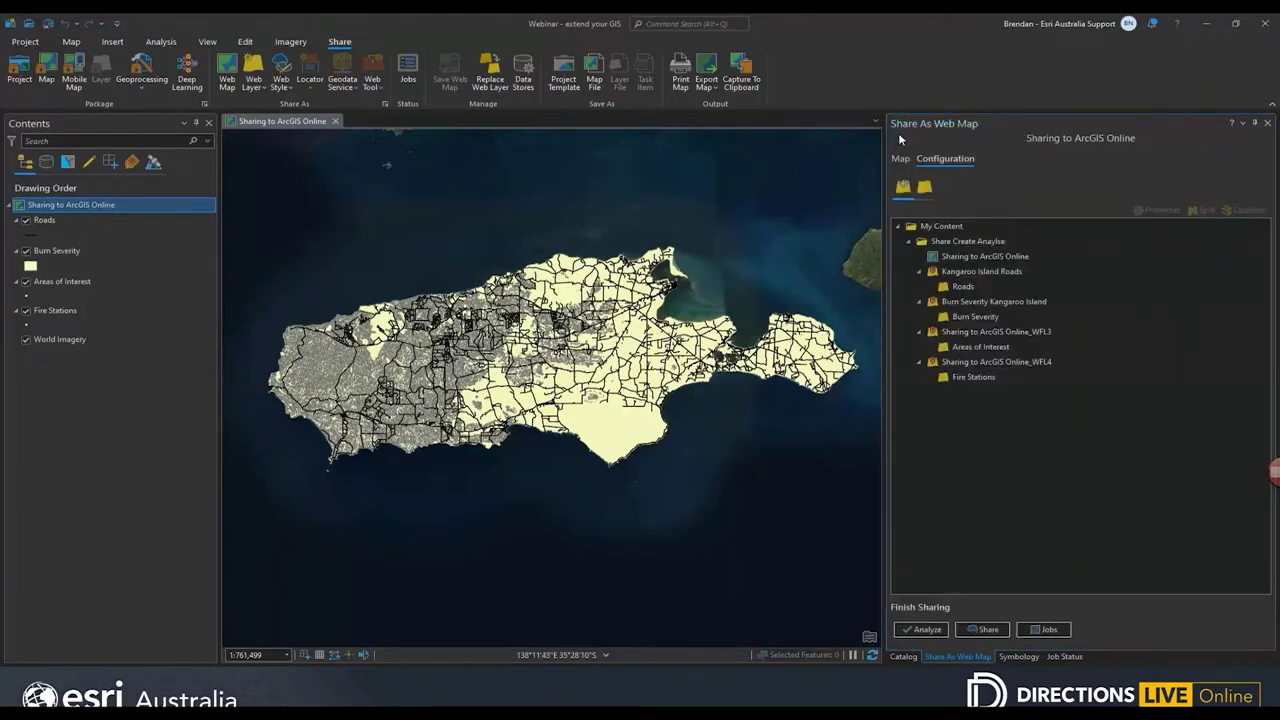
# Rename the web feature layer that holds the Areas of Interest data as Areas of Interest
pyautogui.click(987, 343)
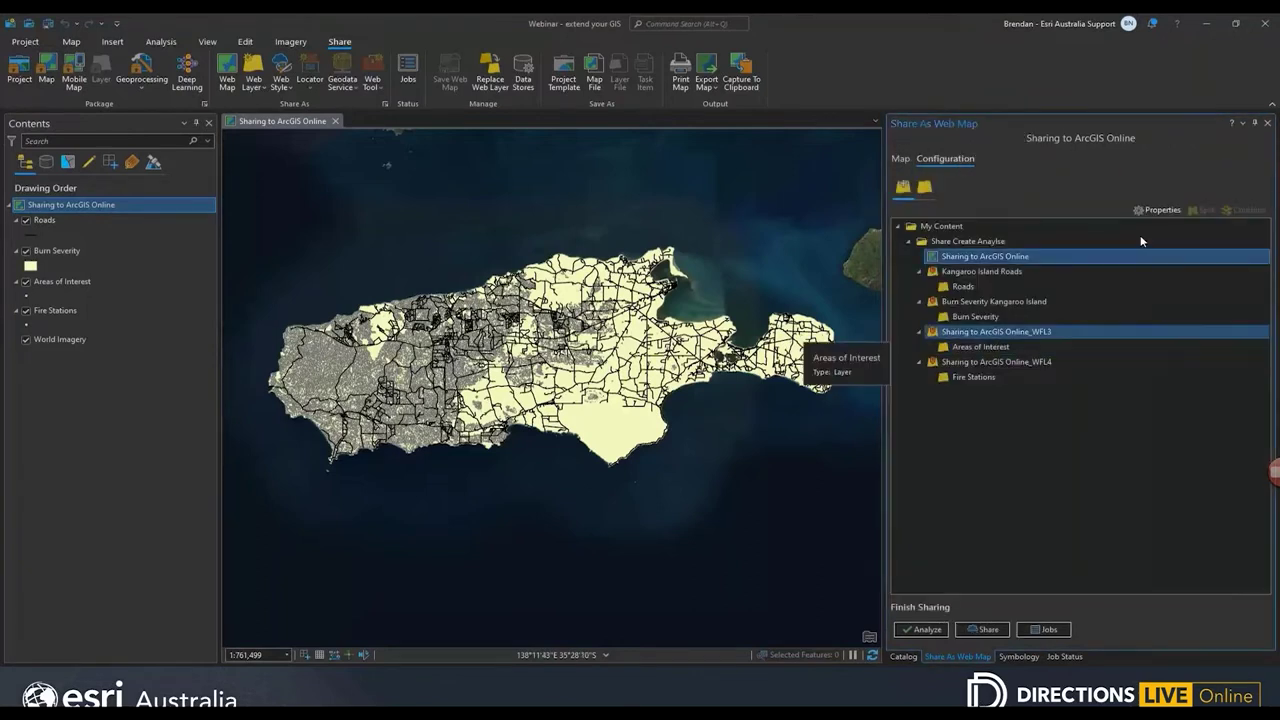
pyautogui.click(1156, 210)
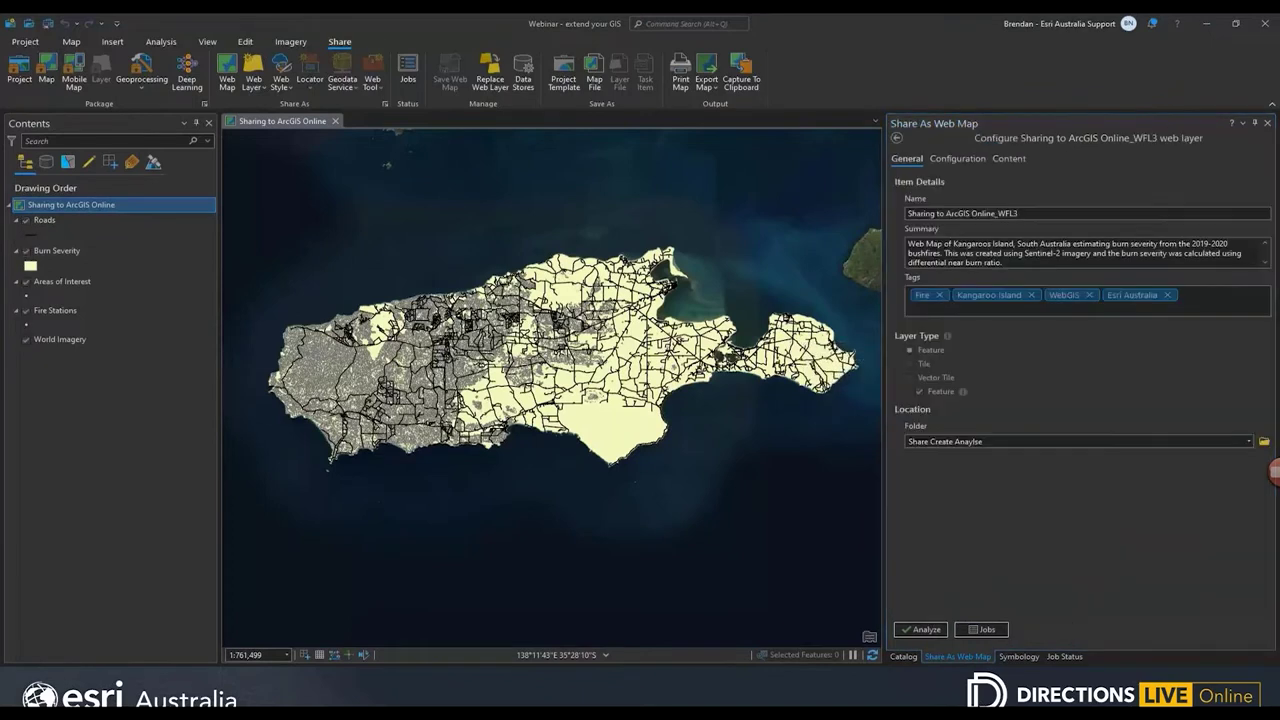
pyautogui.moveTo(1079, 217); pyautogui.dragTo(893, 213)
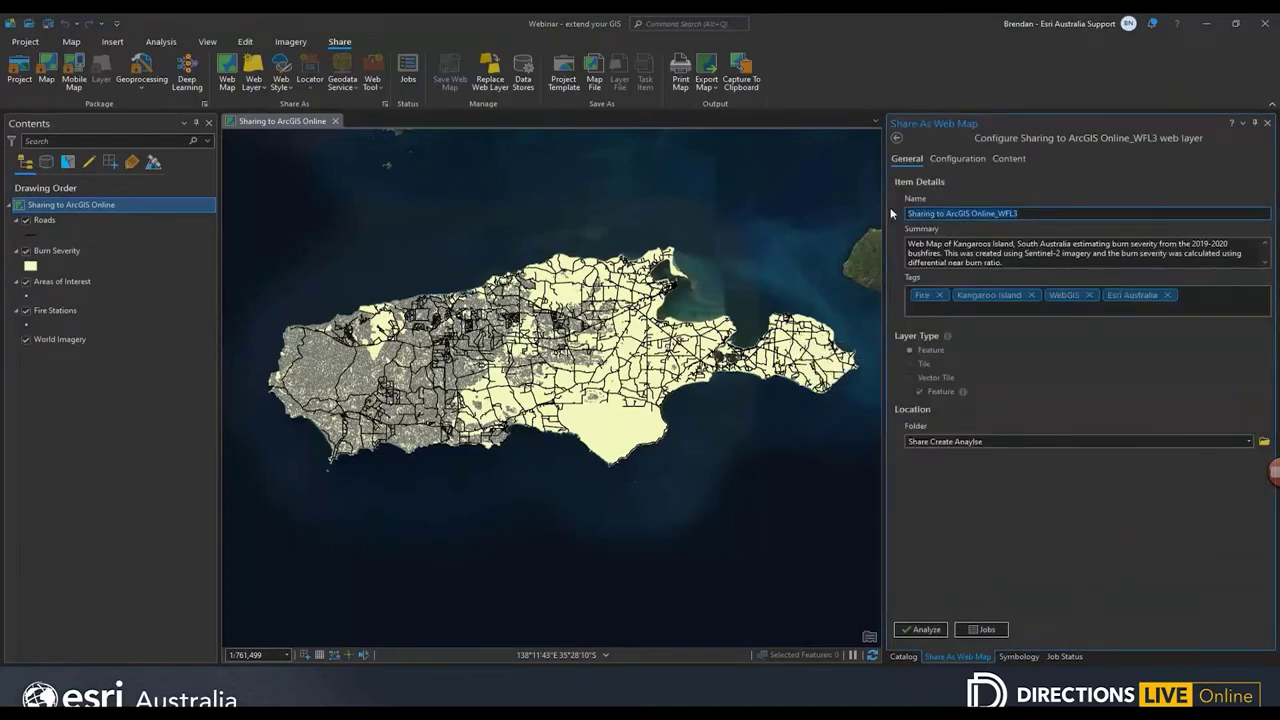
pyautogui.write('Sharing to ArcGIS Online_WFL4')
pyautogui.click(897, 137)
# Rename the web feature layer that holds the Fire Stations data as Fire Stations
pyautogui.click(1020, 362)
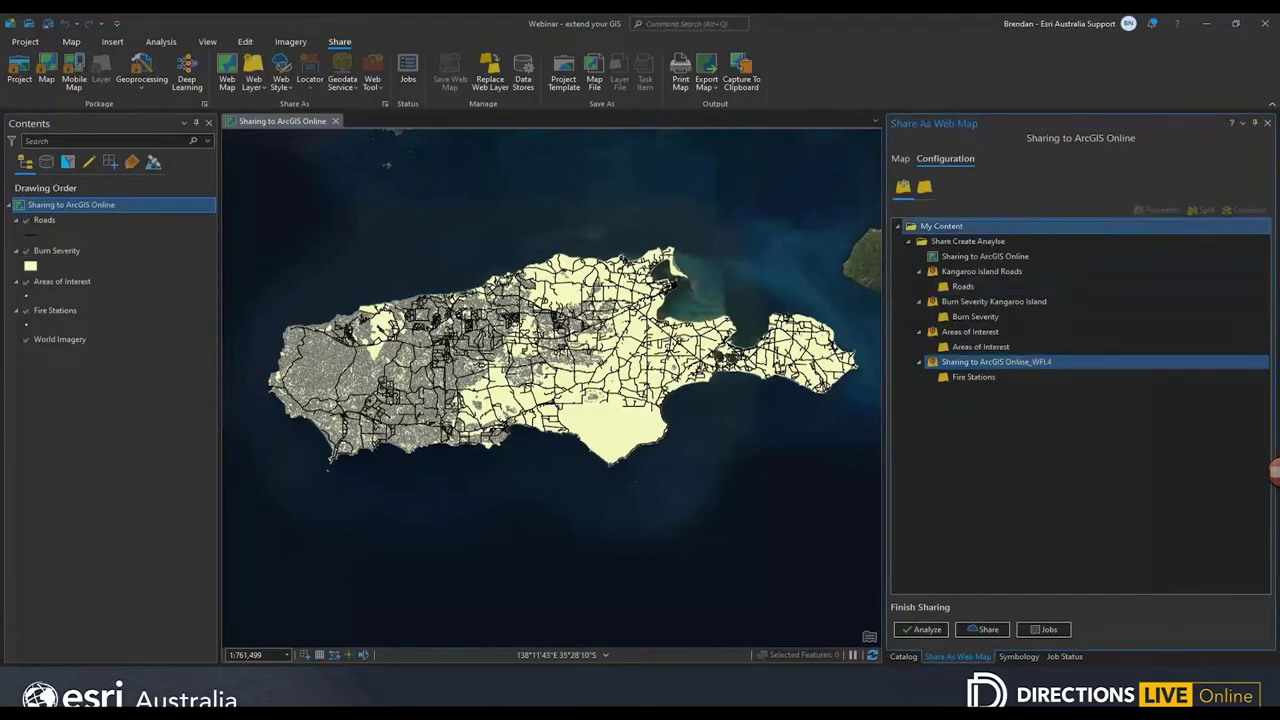
pyautogui.click(1157, 210)
pyautogui.moveTo(1020, 213); pyautogui.dragTo(888, 211)
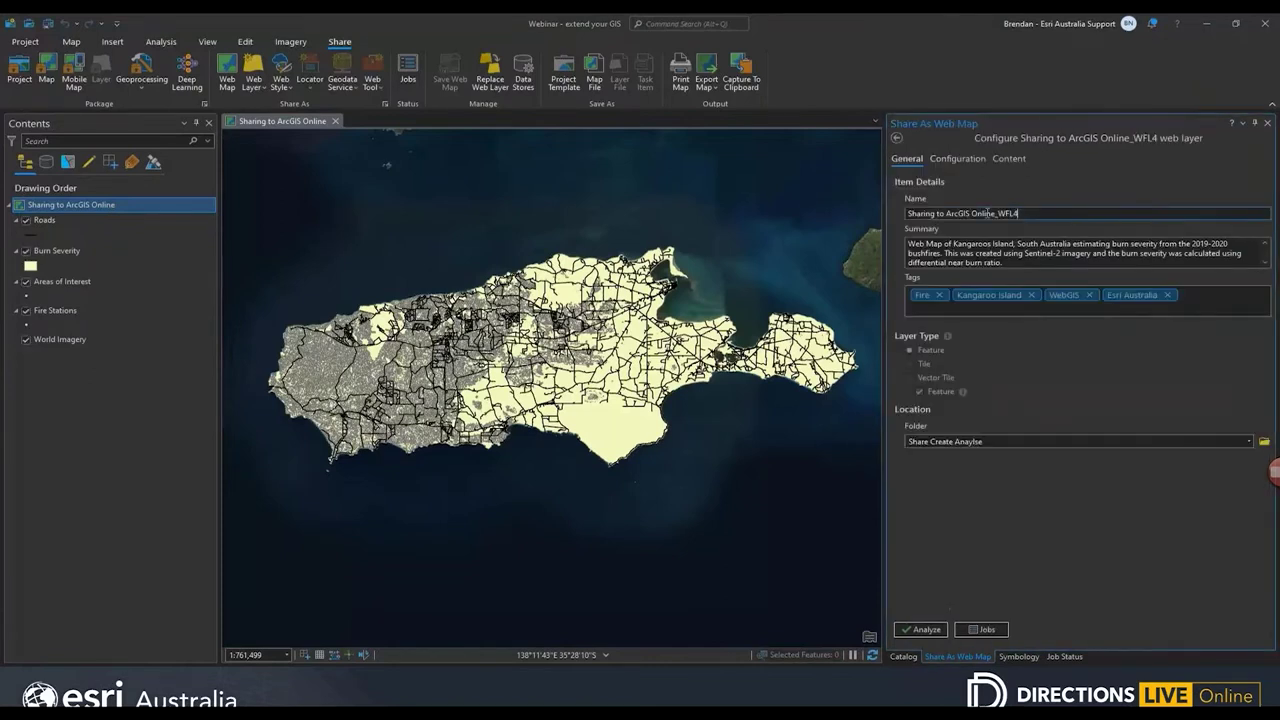
pyautogui.write('Fire Stations')
pyautogui.click(896, 137)
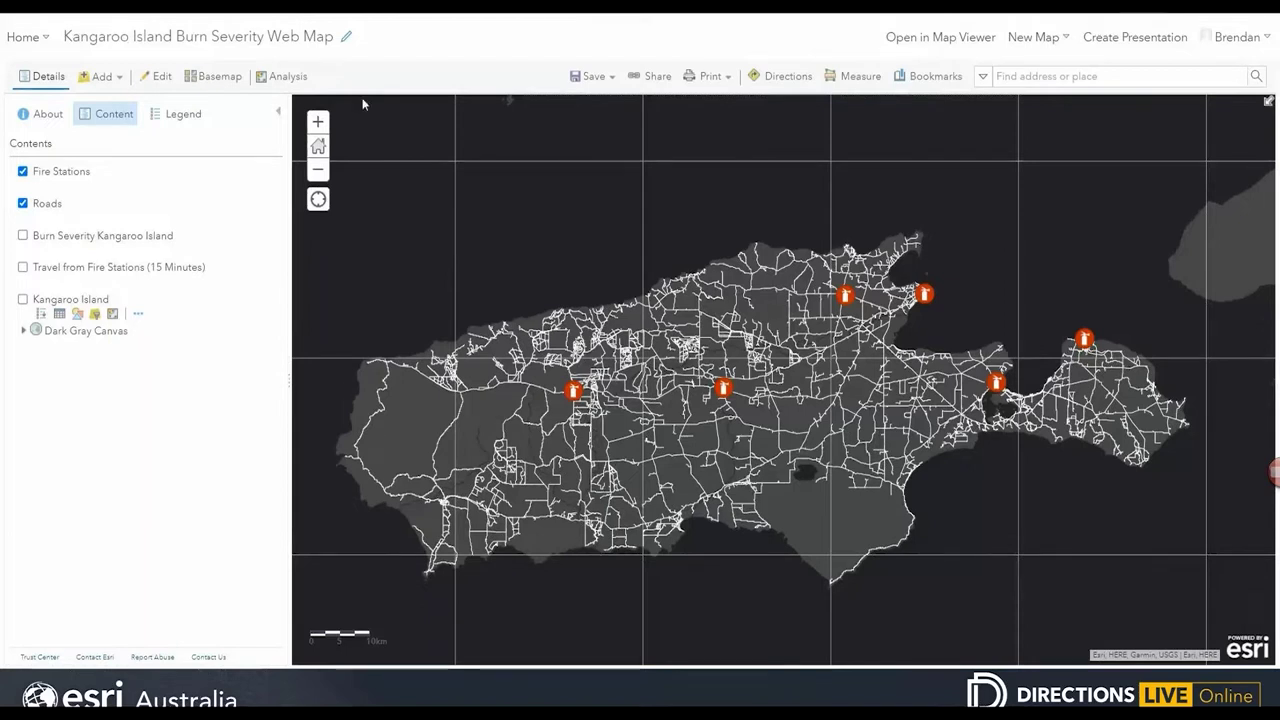
# Set up drive-time areas around Fire Stations using Emergency Appliance travel of 15 minutes, with typical traffic conditions for Monday at 12:00 PM
pyautogui.click(286, 77)
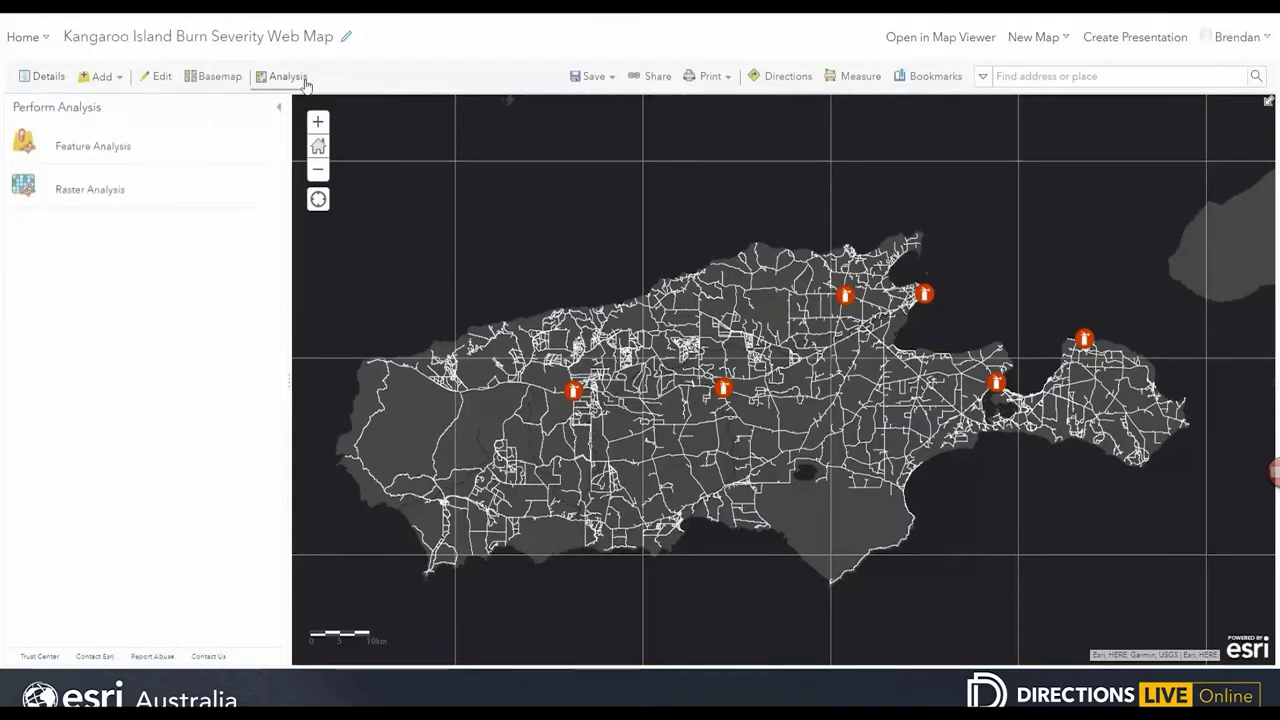
pyautogui.click(234, 150)
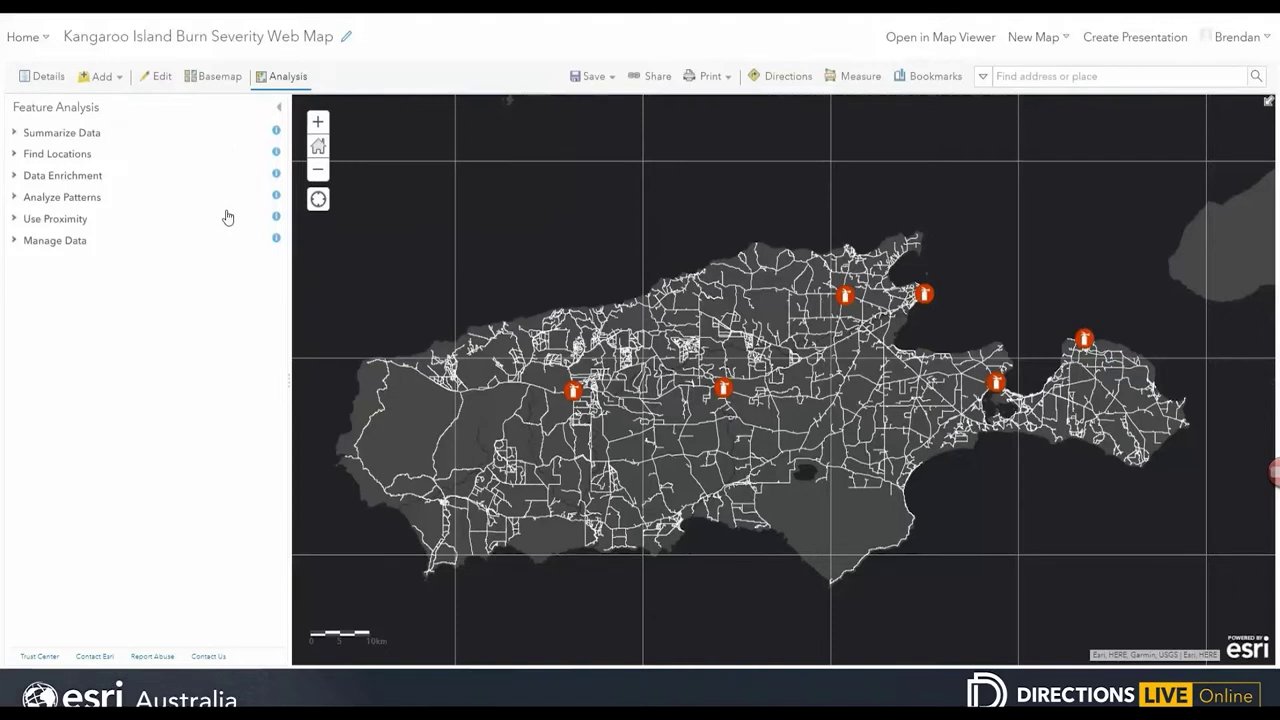
pyautogui.click(121, 224)
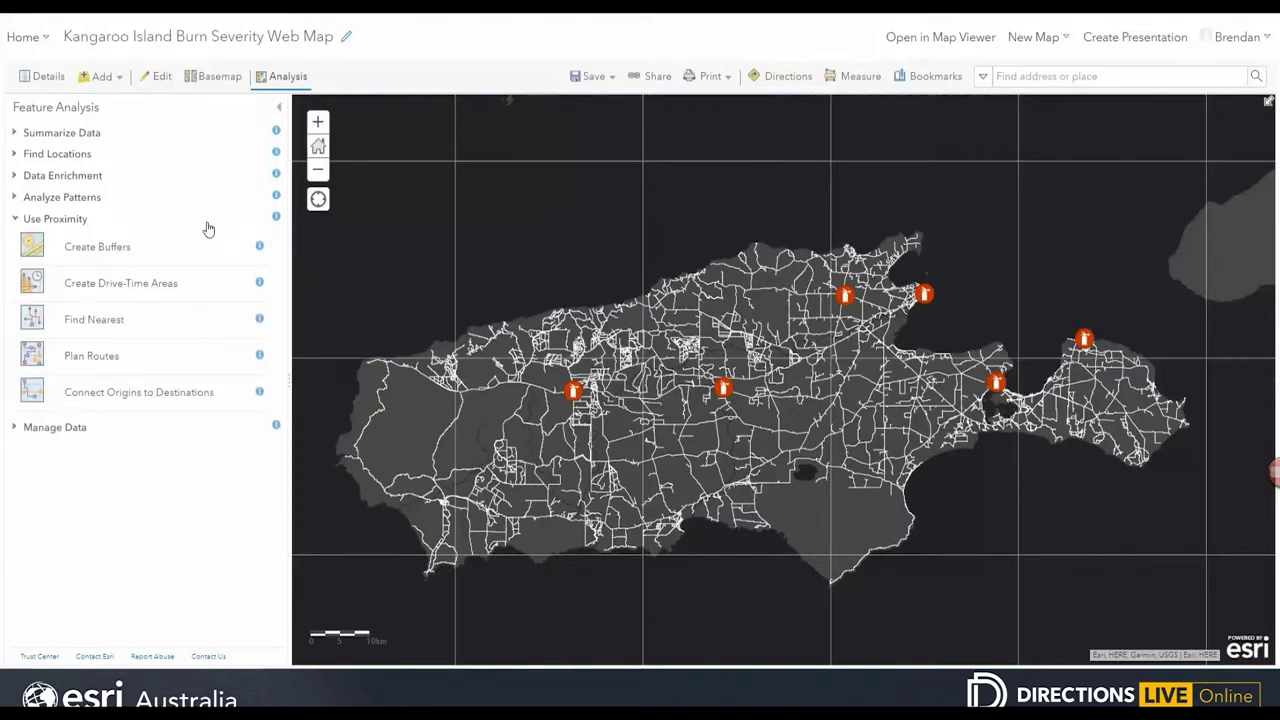
pyautogui.click(235, 282)
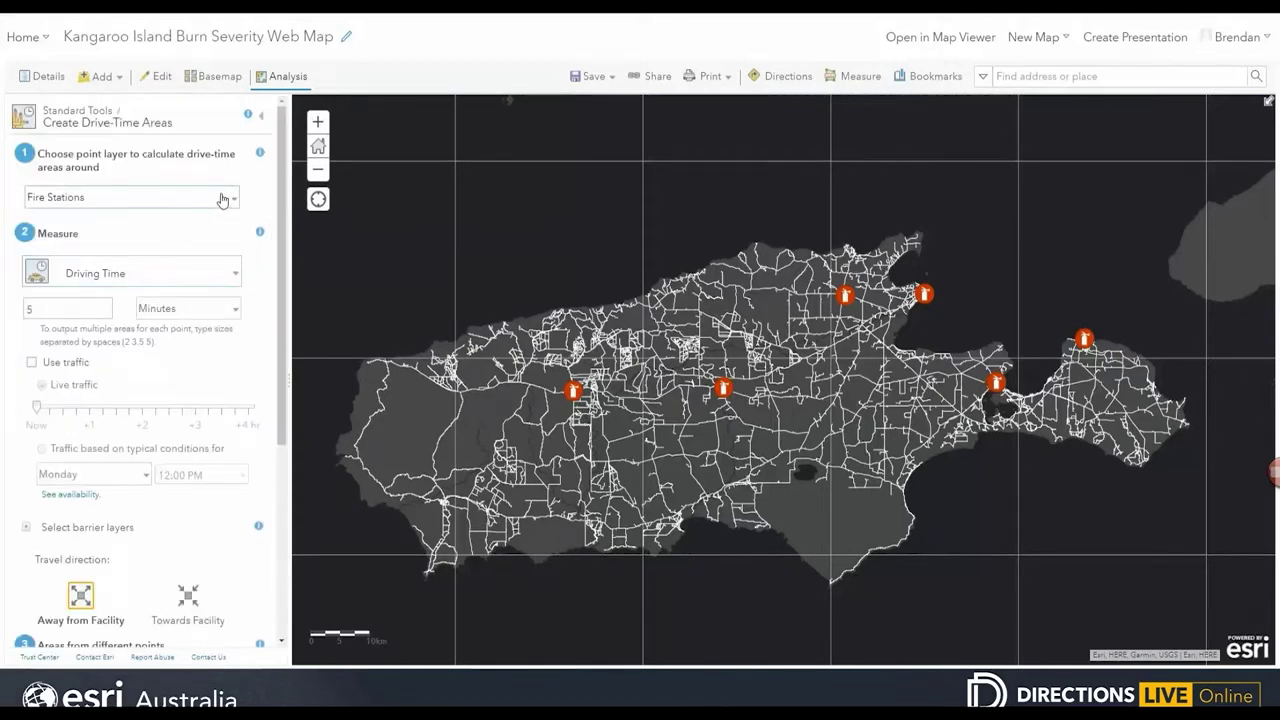
pyautogui.click(240, 274)
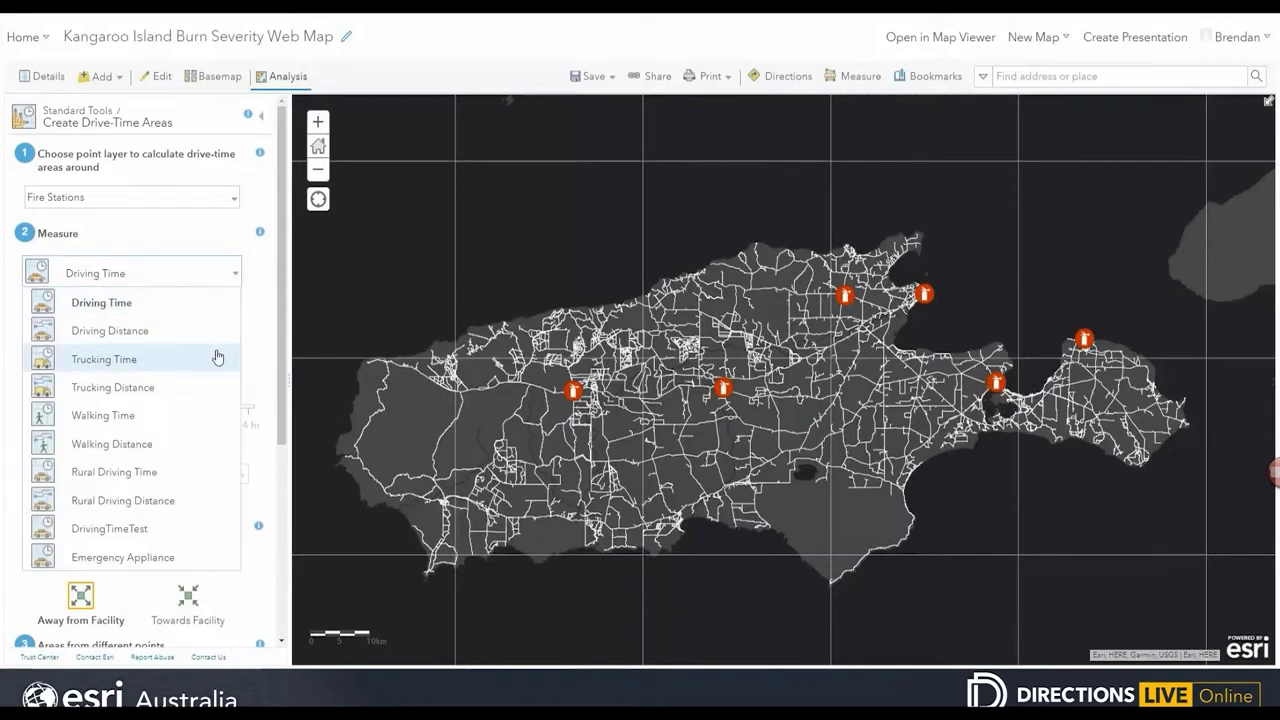
pyautogui.click(185, 557)
pyautogui.moveTo(45, 309); pyautogui.dragTo(13, 311)
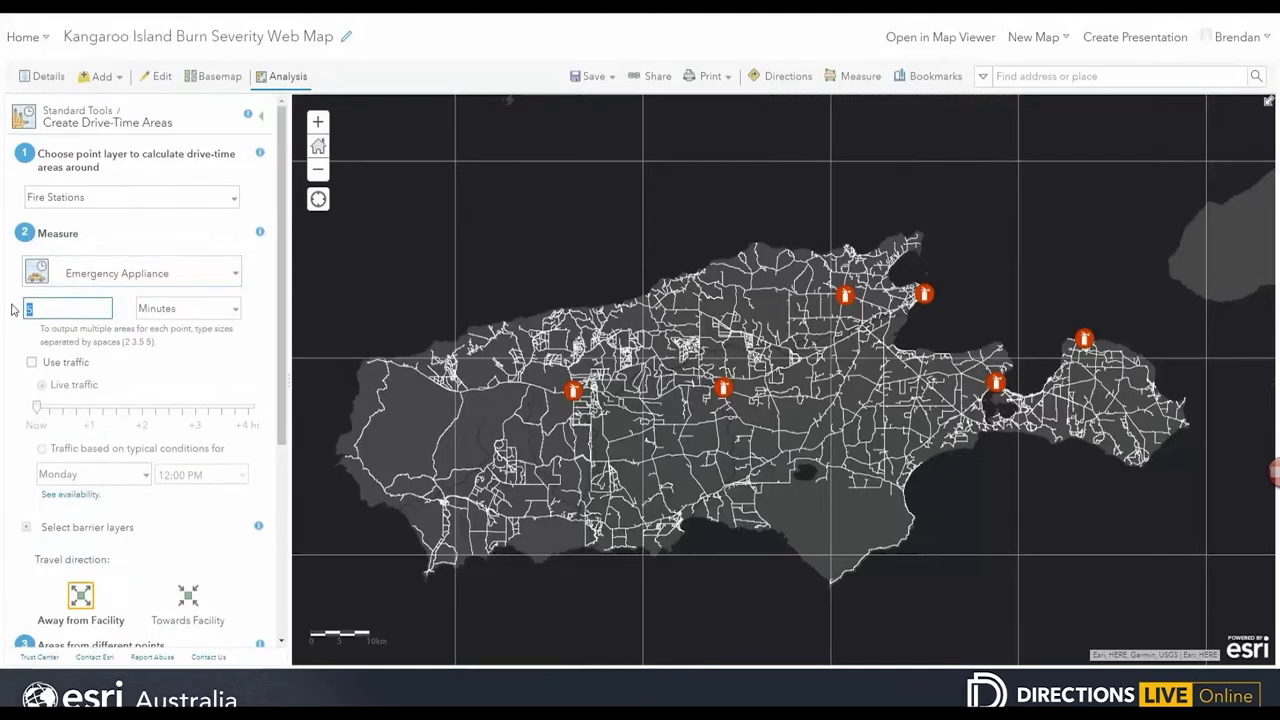
pyautogui.write('15')
pyautogui.click(32, 366)
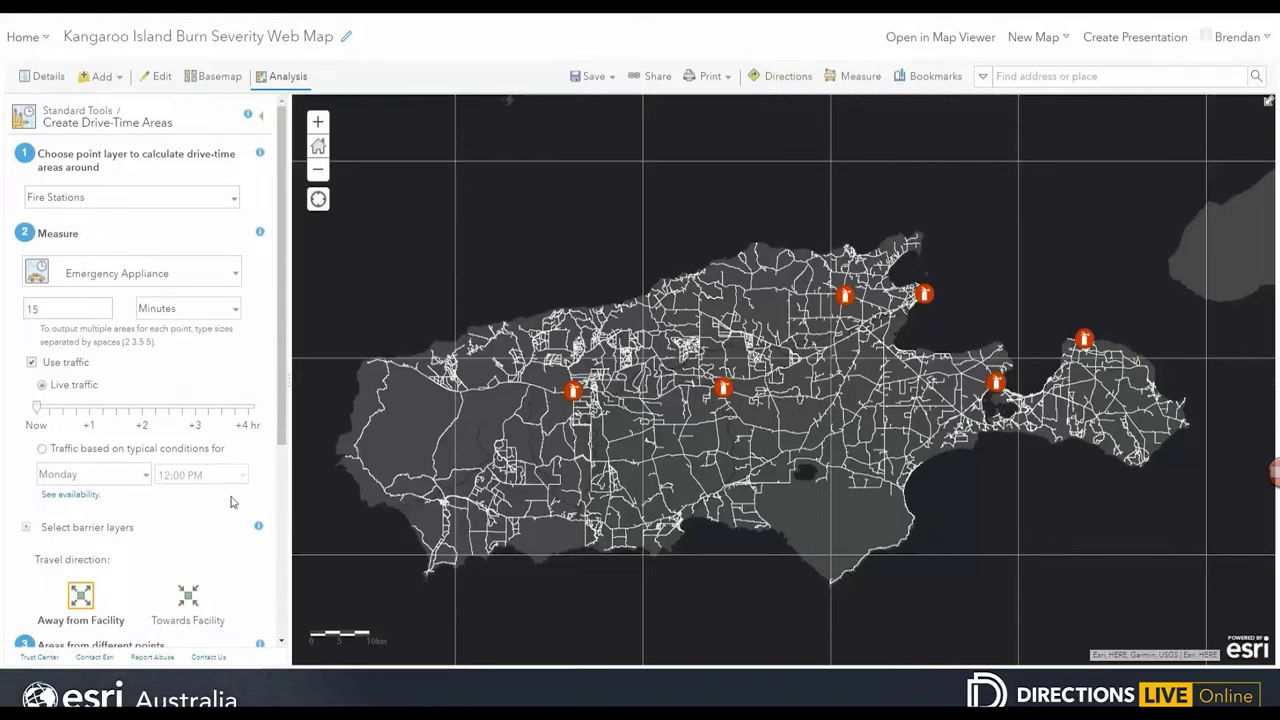
pyautogui.click(42, 450)
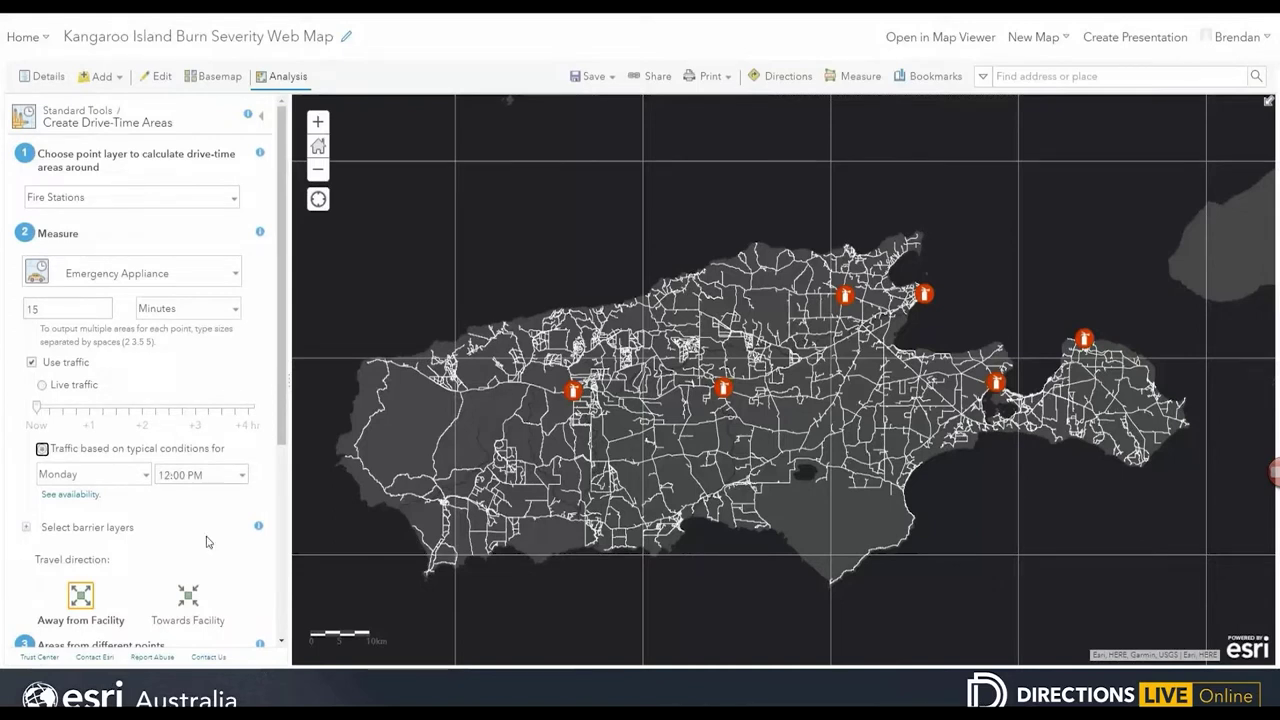
# Show unreachable areas as holes in the drive-time analysis and check its credit usage
pyautogui.scroll(-2, 208, 538)
pyautogui.scroll(-2, 208, 538)
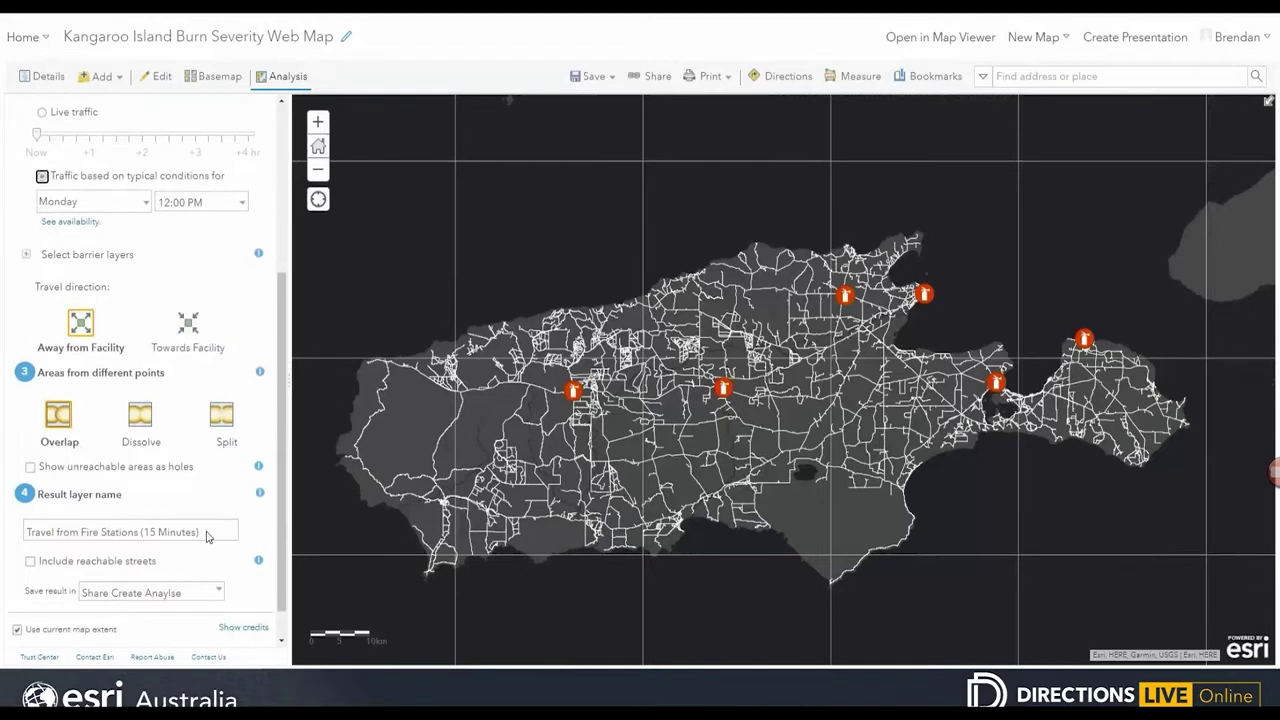
pyautogui.scroll(-2, 208, 538)
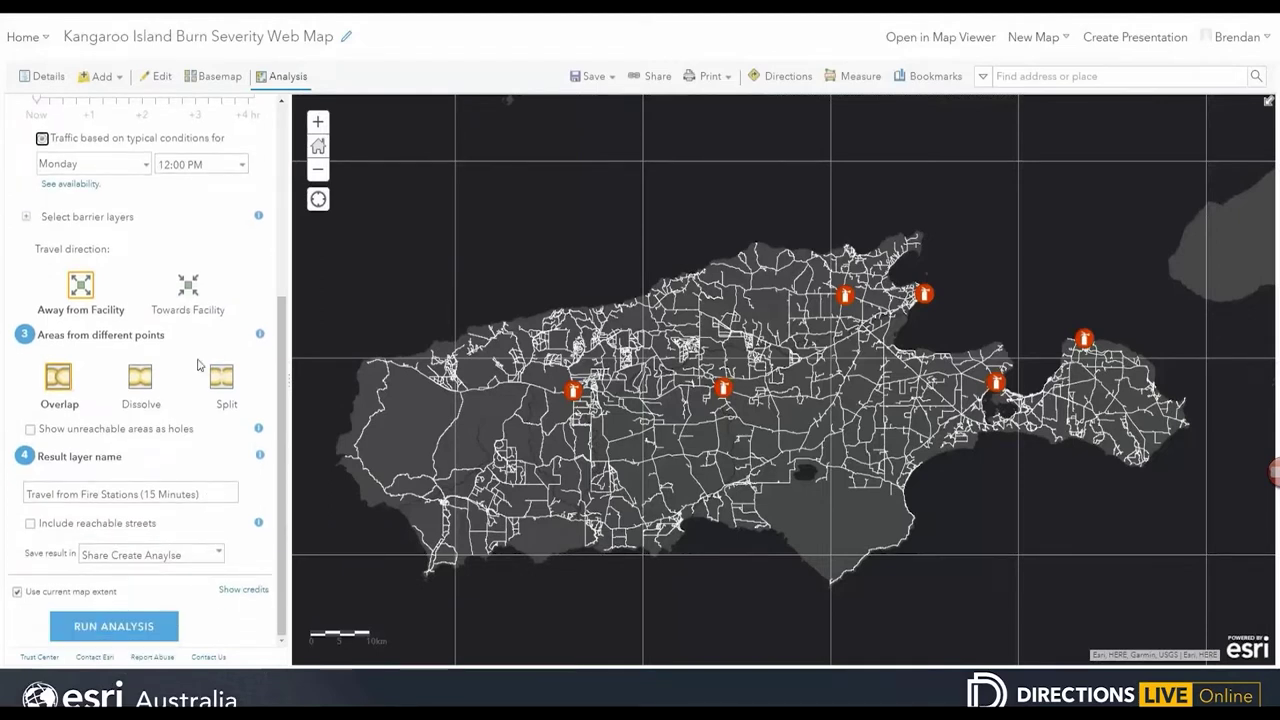
pyautogui.click(98, 432)
pyautogui.click(235, 592)
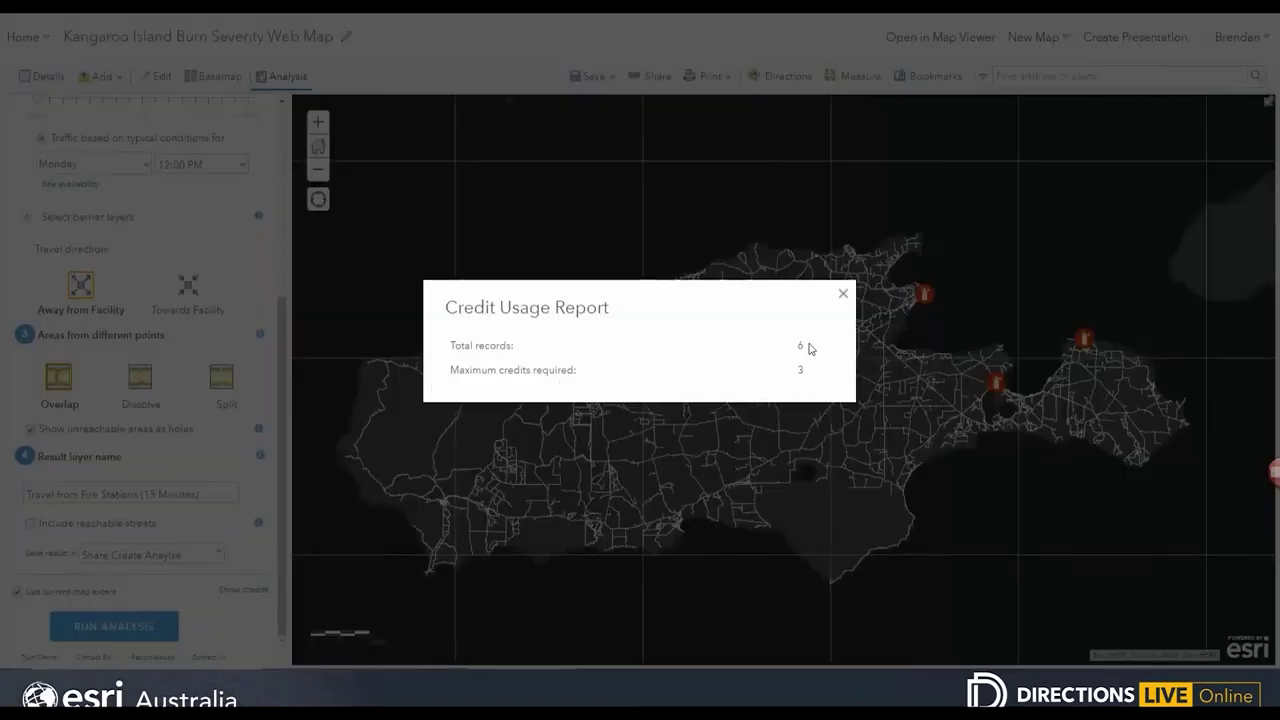
pyautogui.click(842, 296)
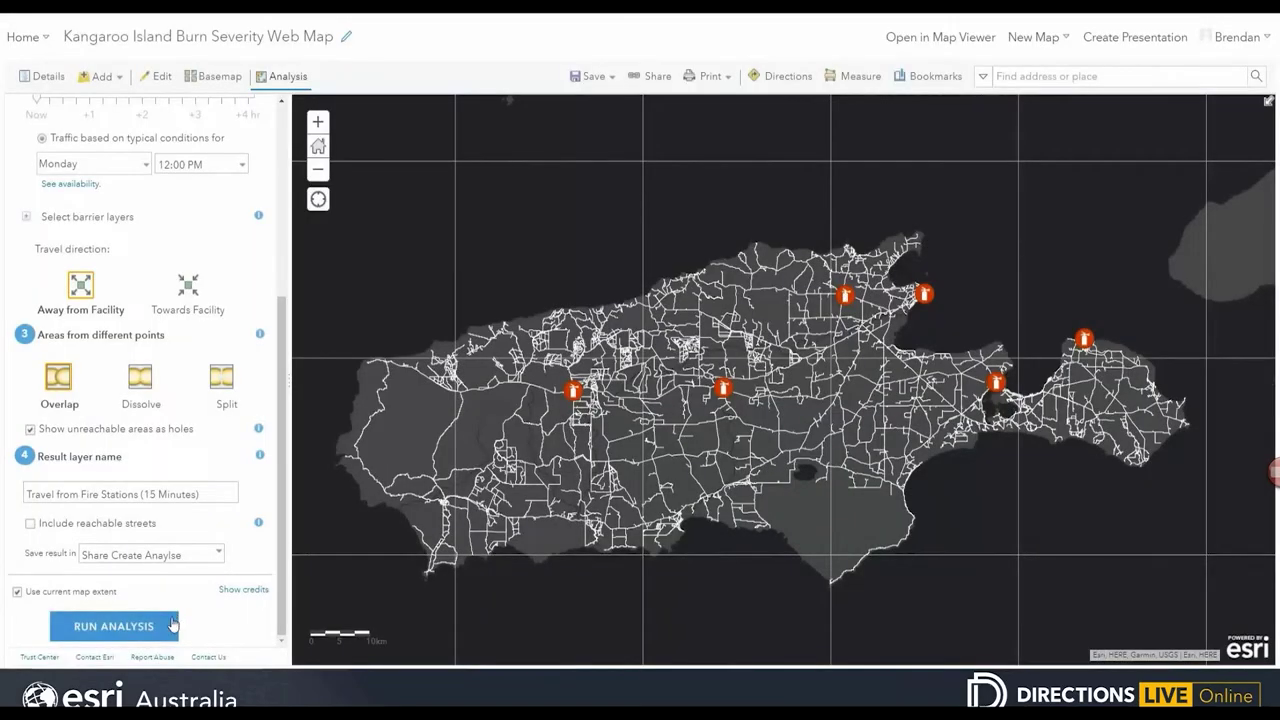
# Display the Travel from Fire Stations (15 Minutes) layer and open the summary of the orange drive-time area in the island's centre
pyautogui.click(44, 79)
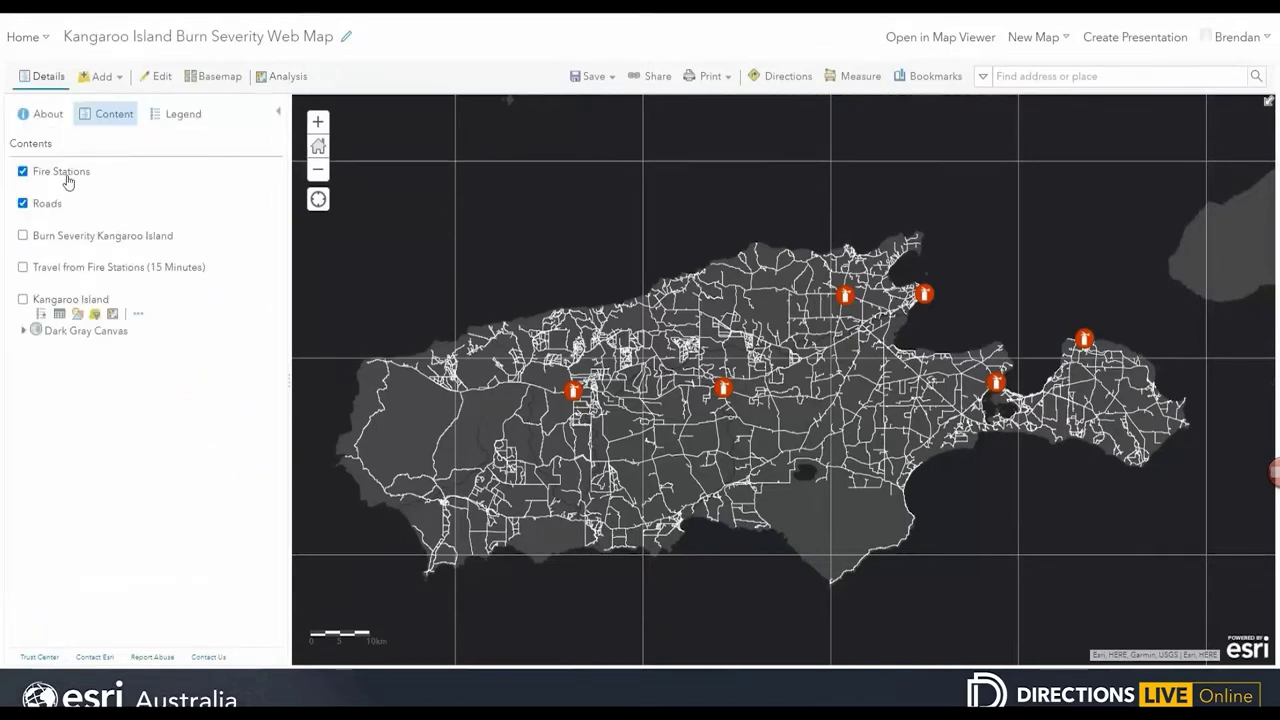
pyautogui.click(22, 268)
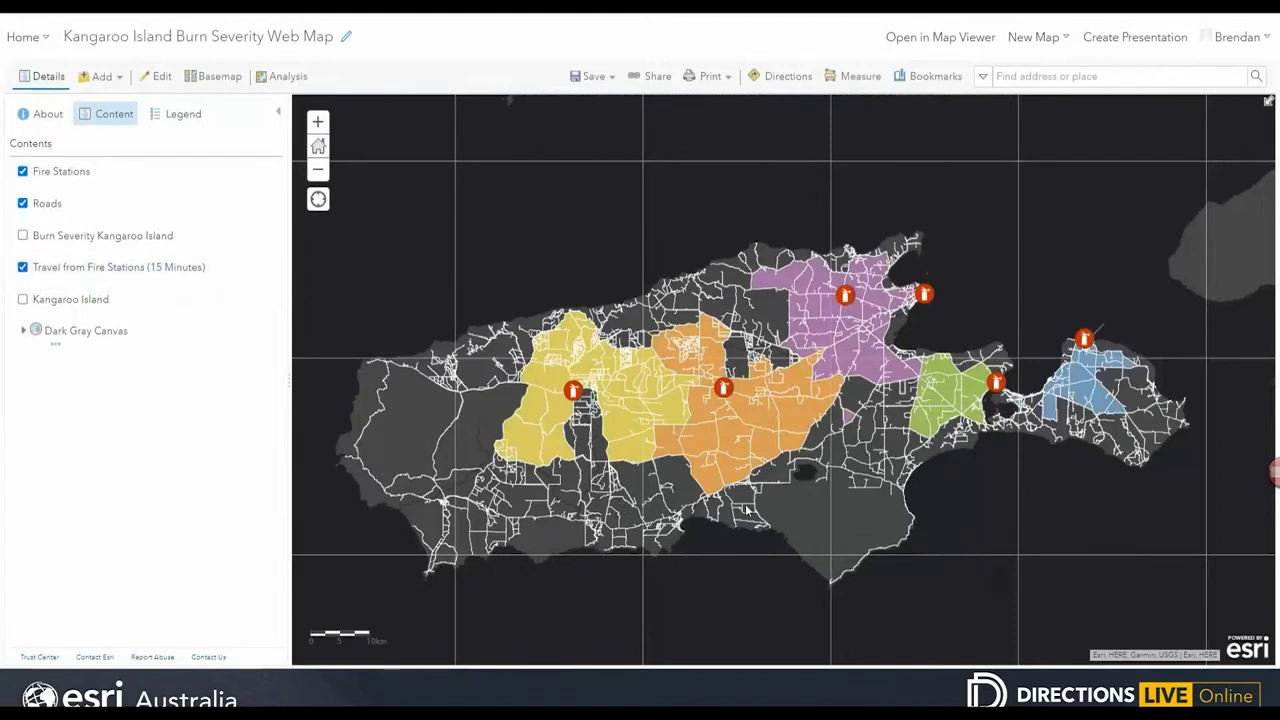
pyautogui.click(740, 407)
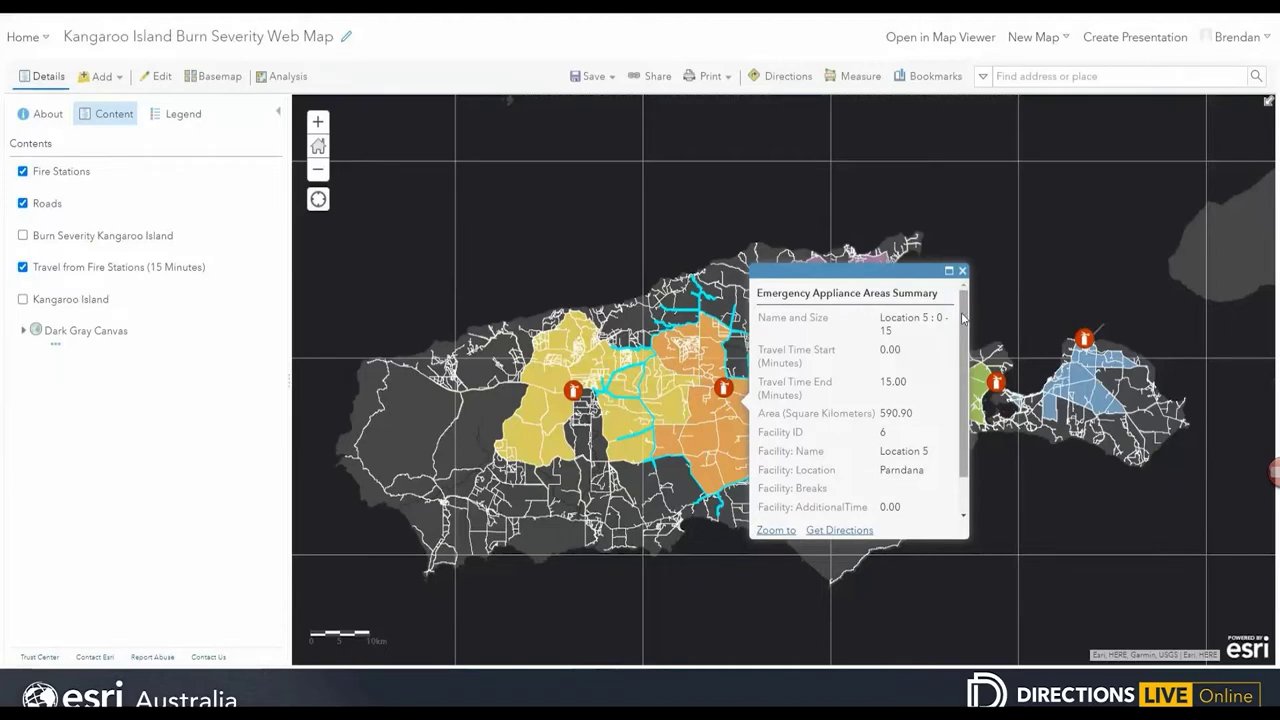
# Read further down the Emergency Appliance Areas Summary for the Parndana drive-time area
pyautogui.moveTo(962, 318); pyautogui.dragTo(962, 338)
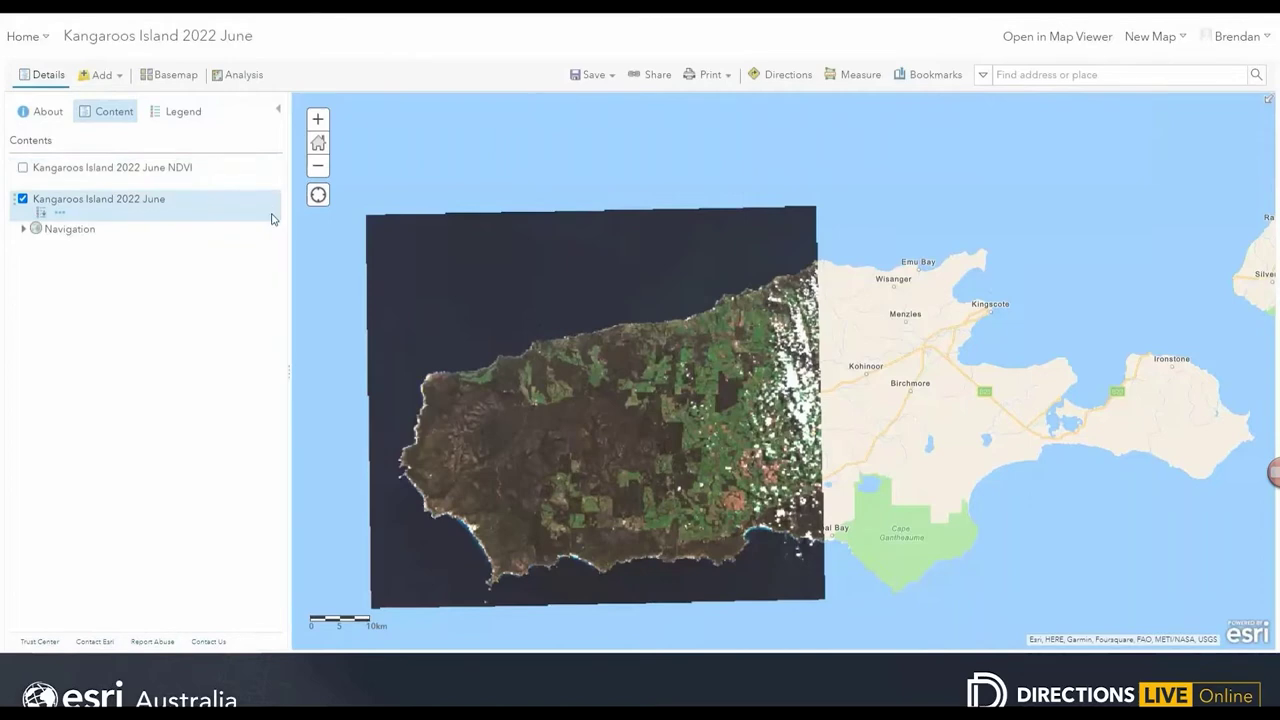
# Set up a Monitor Vegetation raster analysis on Kangaroos Island 2022 June and review its analysis environments
pyautogui.click(257, 76)
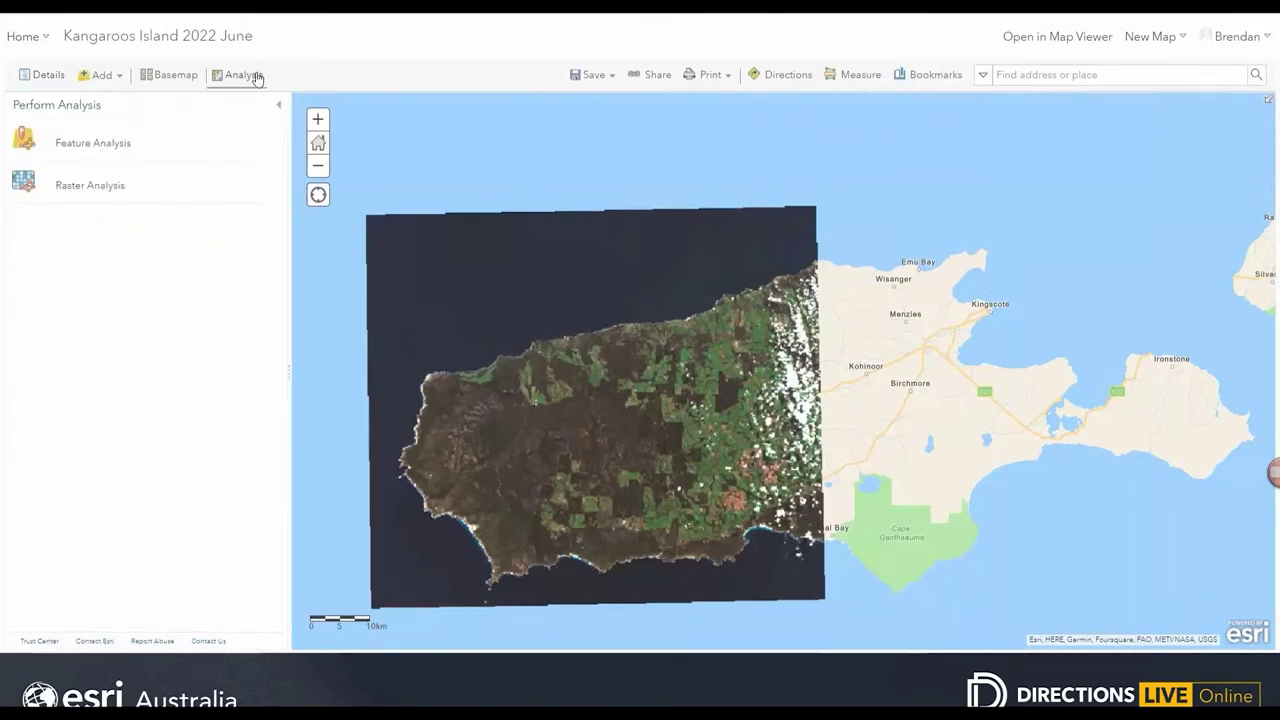
pyautogui.click(111, 186)
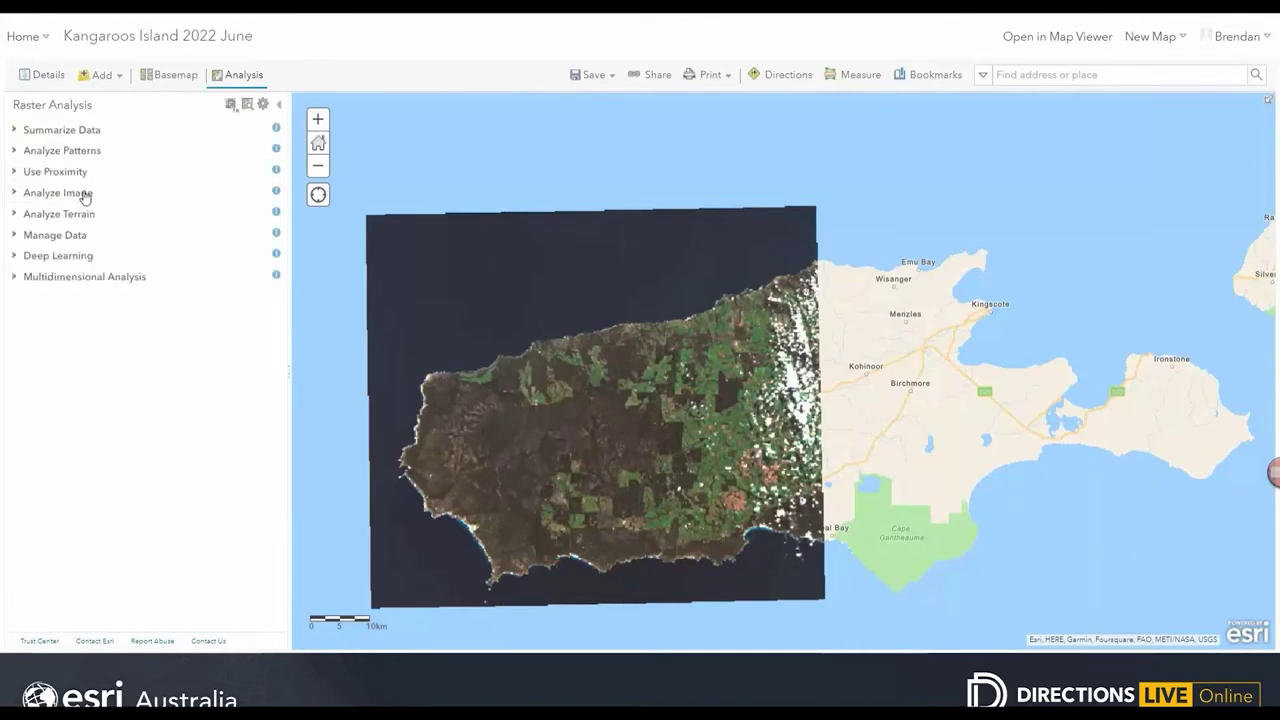
pyautogui.click(85, 194)
pyautogui.click(116, 219)
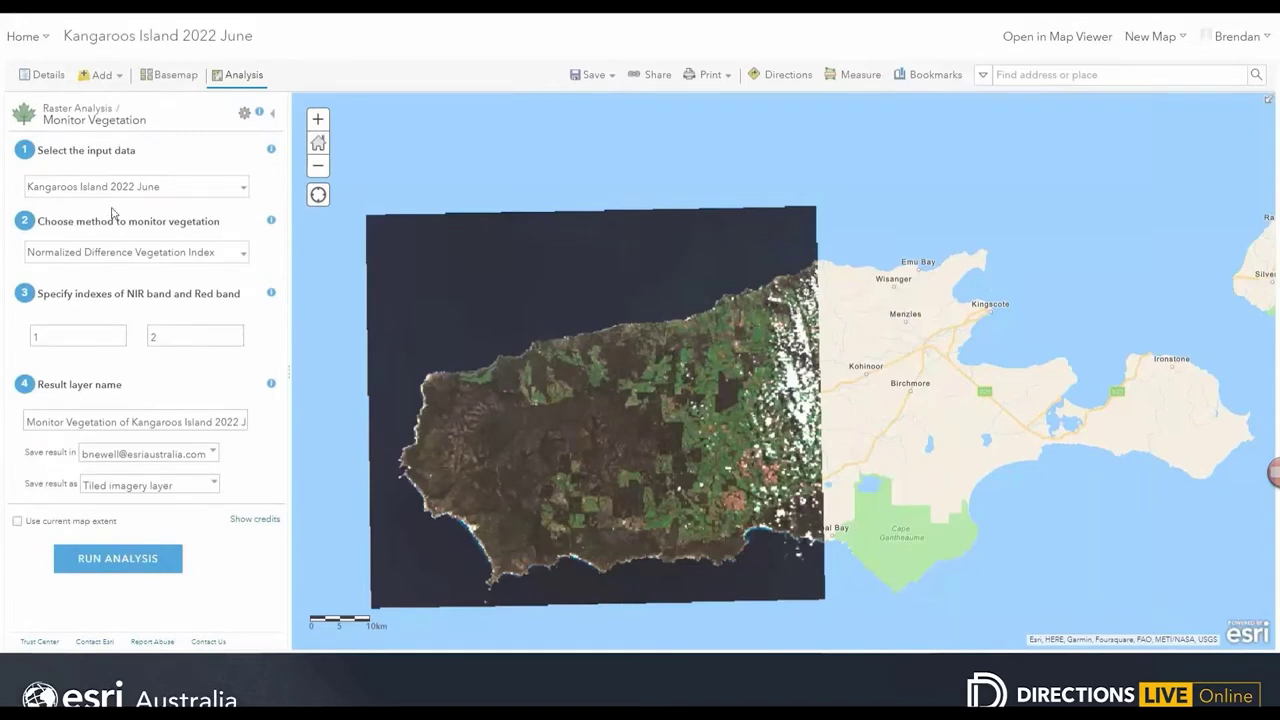
pyautogui.click(240, 190)
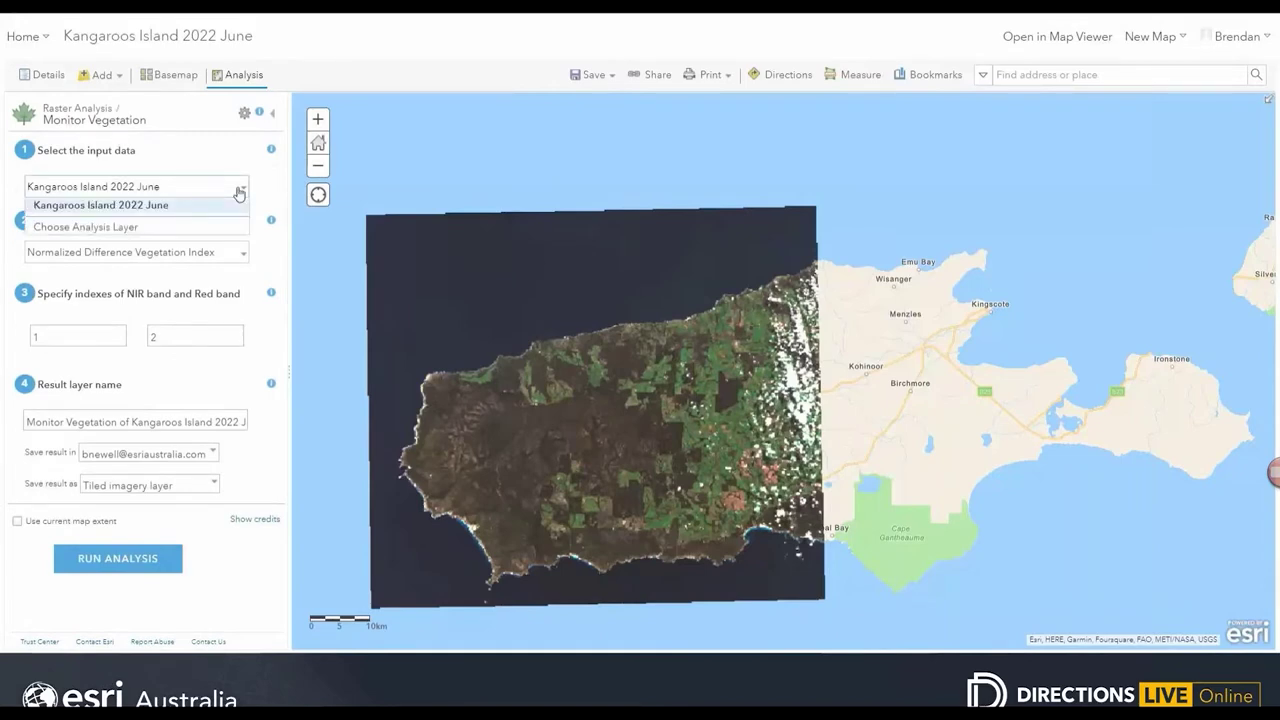
pyautogui.click(240, 192)
pyautogui.click(243, 117)
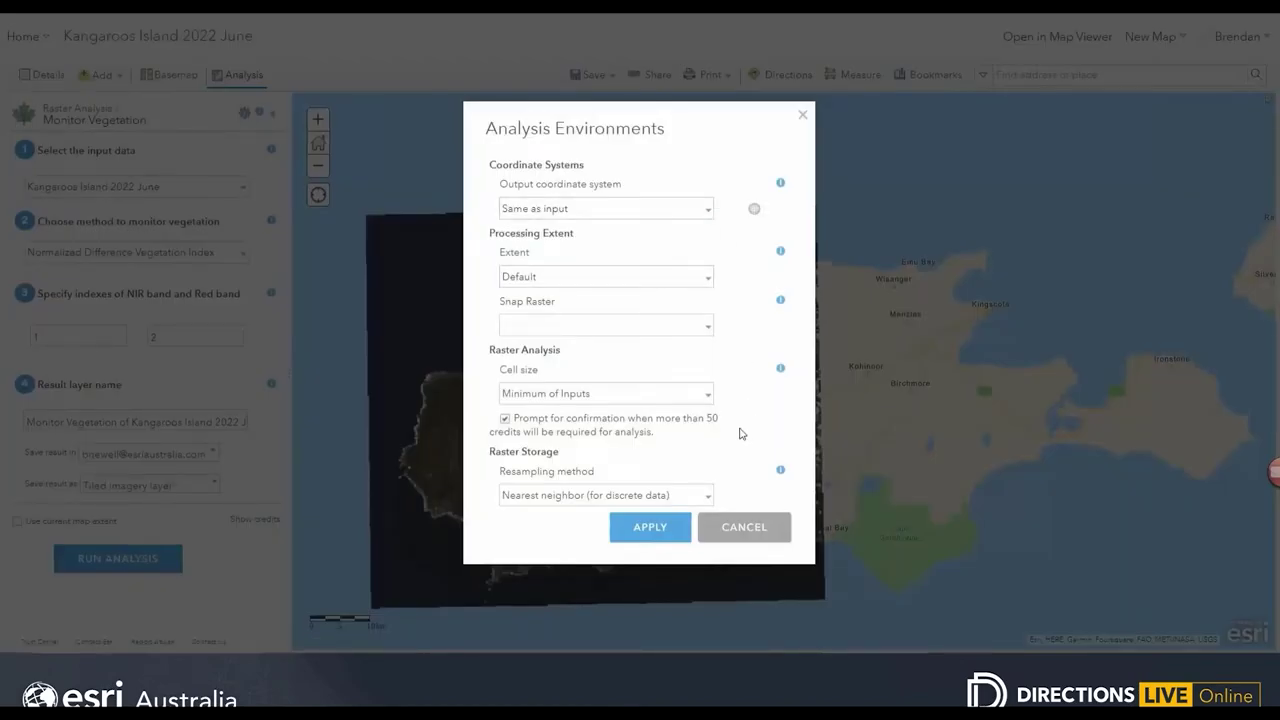
pyautogui.click(777, 530)
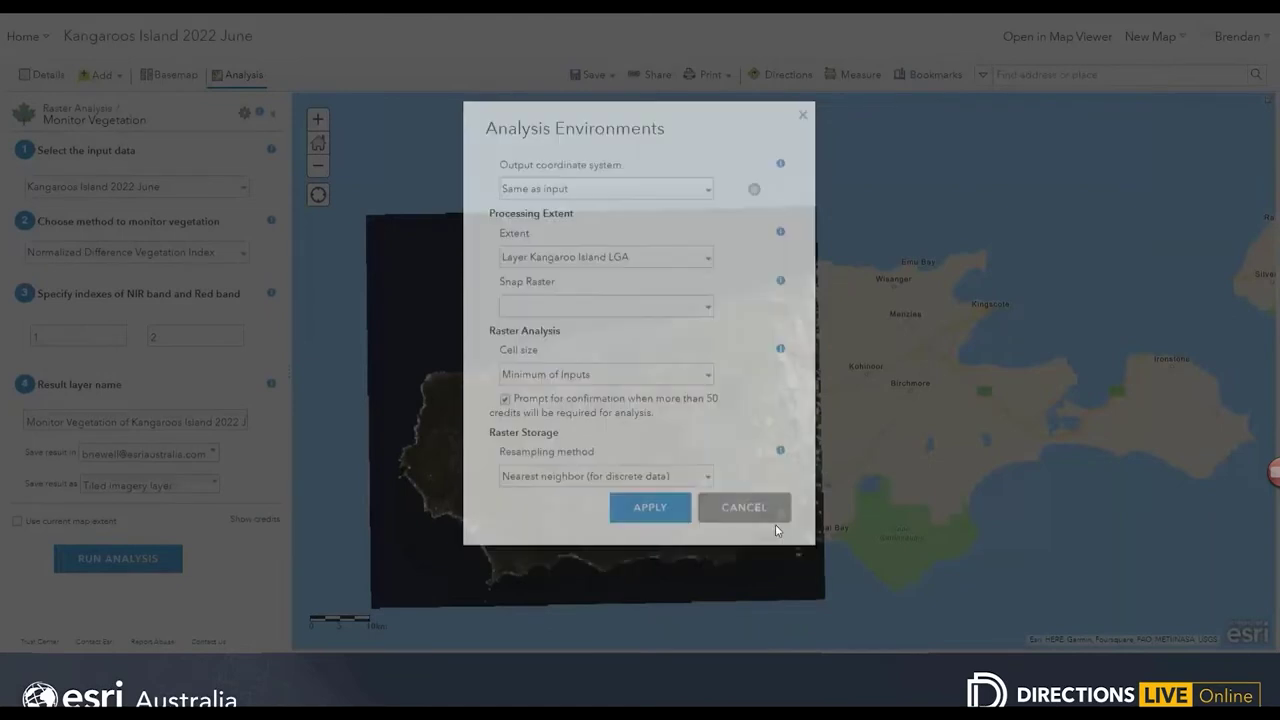
# Set the NIR band index to 4 and the Red band index to 3 for the vegetation analysis
pyautogui.click(36, 337)
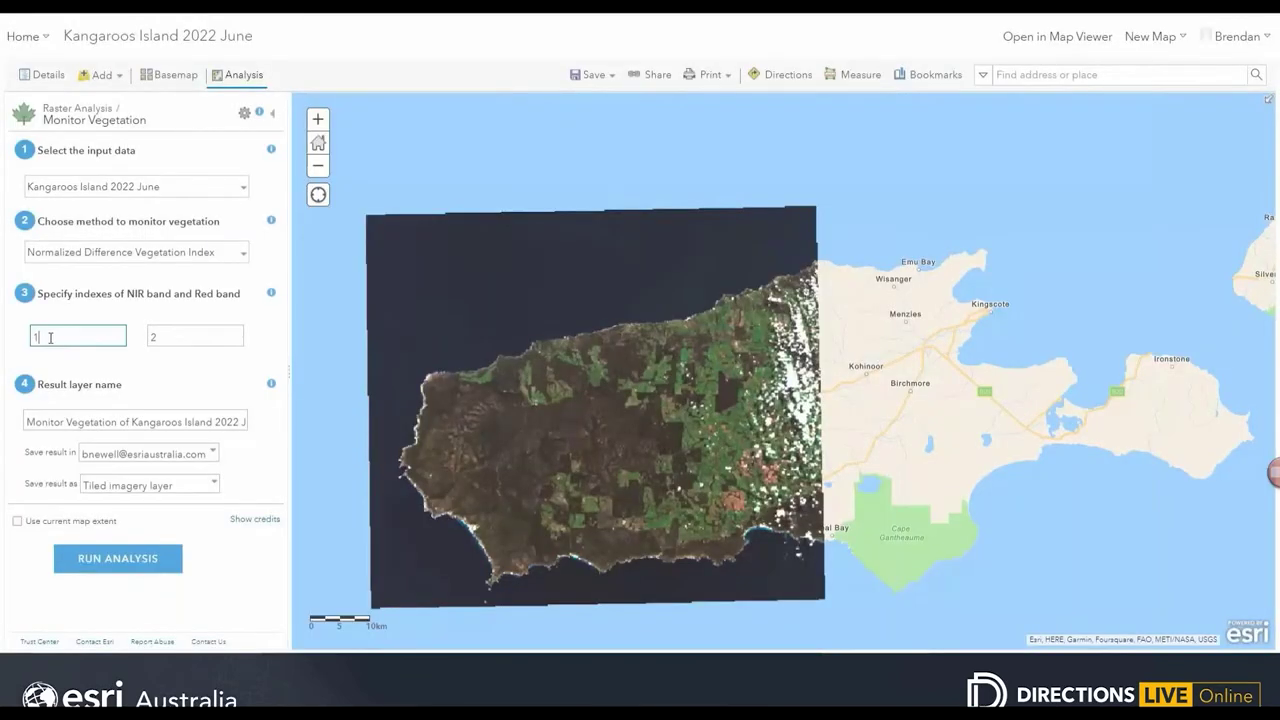
pyautogui.doubleClick(87, 333)
pyautogui.write('4')
pyautogui.press('Tab')
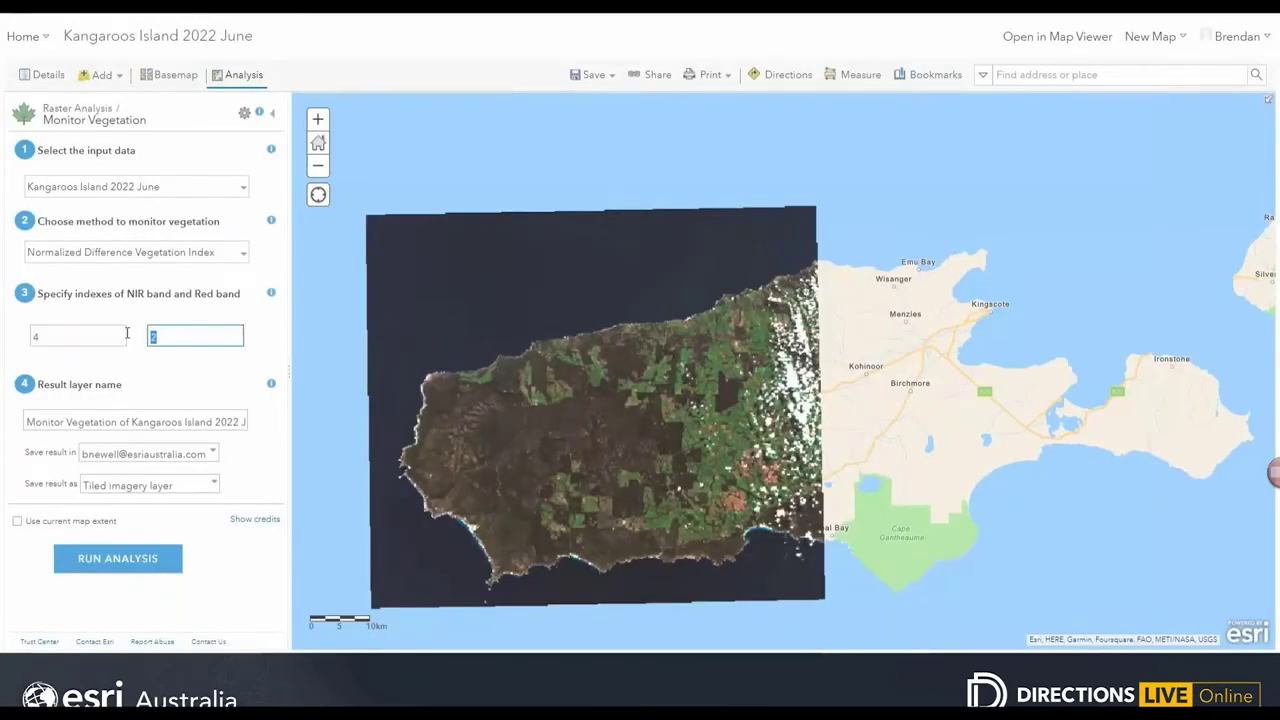
pyautogui.write('3')
# Name the result layer Kangaroos Island 2022 June NDVI, keeping it as a tiled imagery layer
pyautogui.click(219, 486)
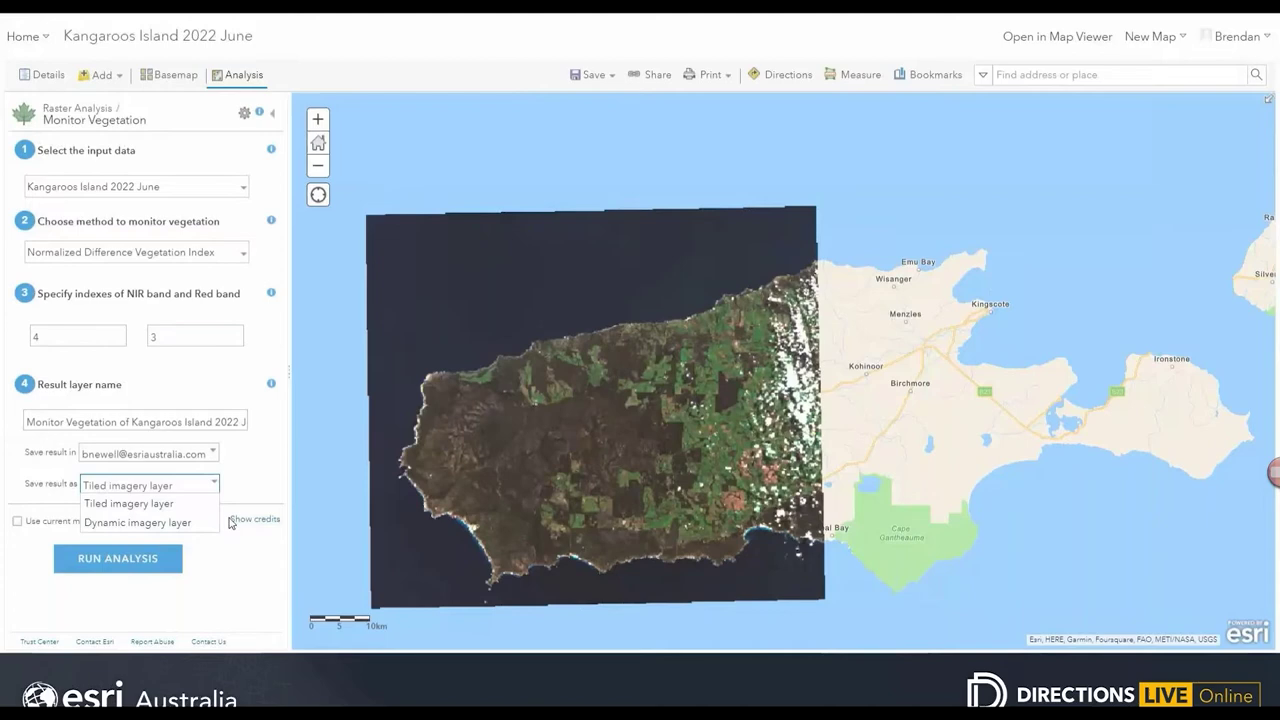
pyautogui.click(265, 478)
pyautogui.moveTo(134, 419); pyautogui.dragTo(3, 419)
pyautogui.press('BackSpace')
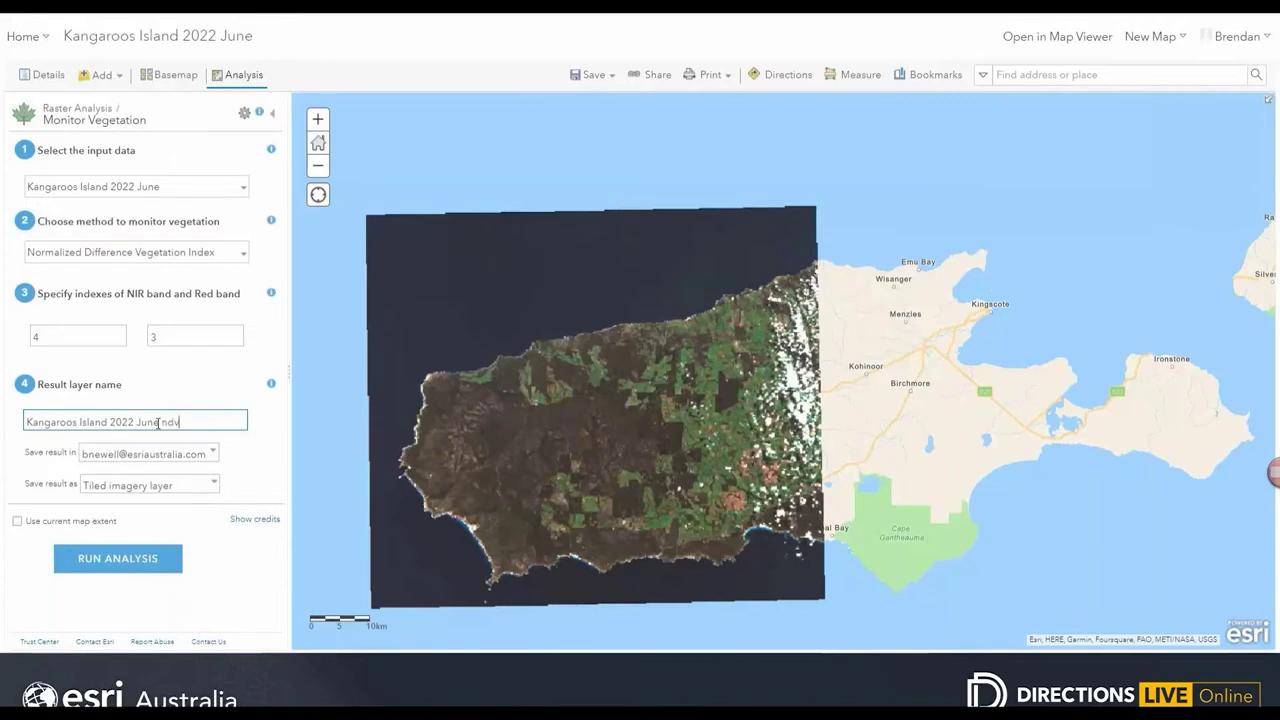
pyautogui.write('NDVI')
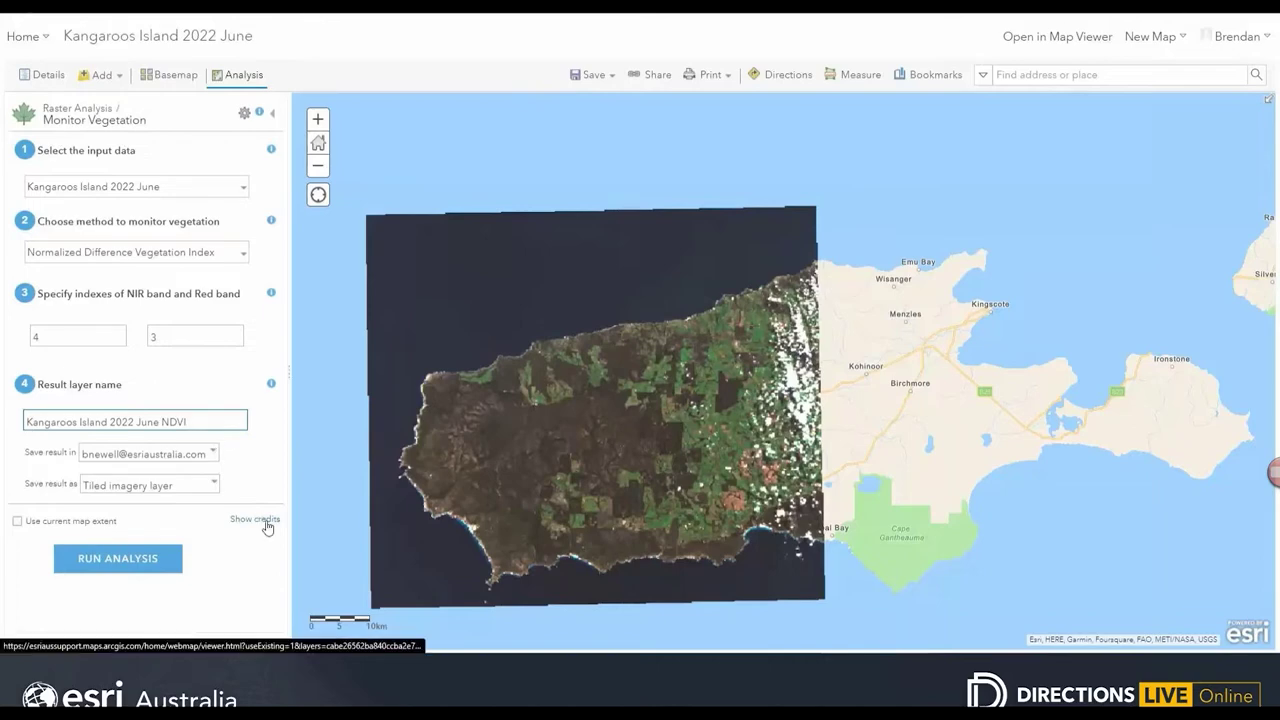
# Limit the vegetation analysis to the current map extent and check its credit usage
pyautogui.click(31, 524)
pyautogui.scroll(3, 608, 430)
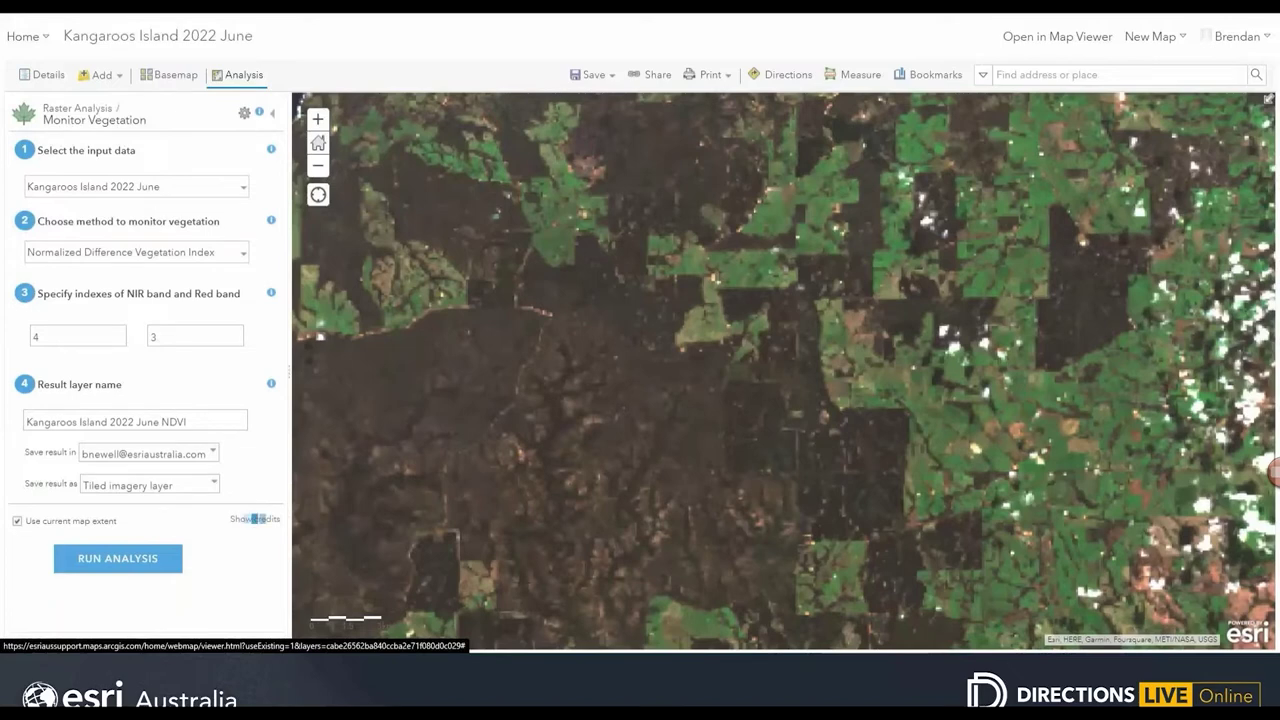
pyautogui.click(255, 518)
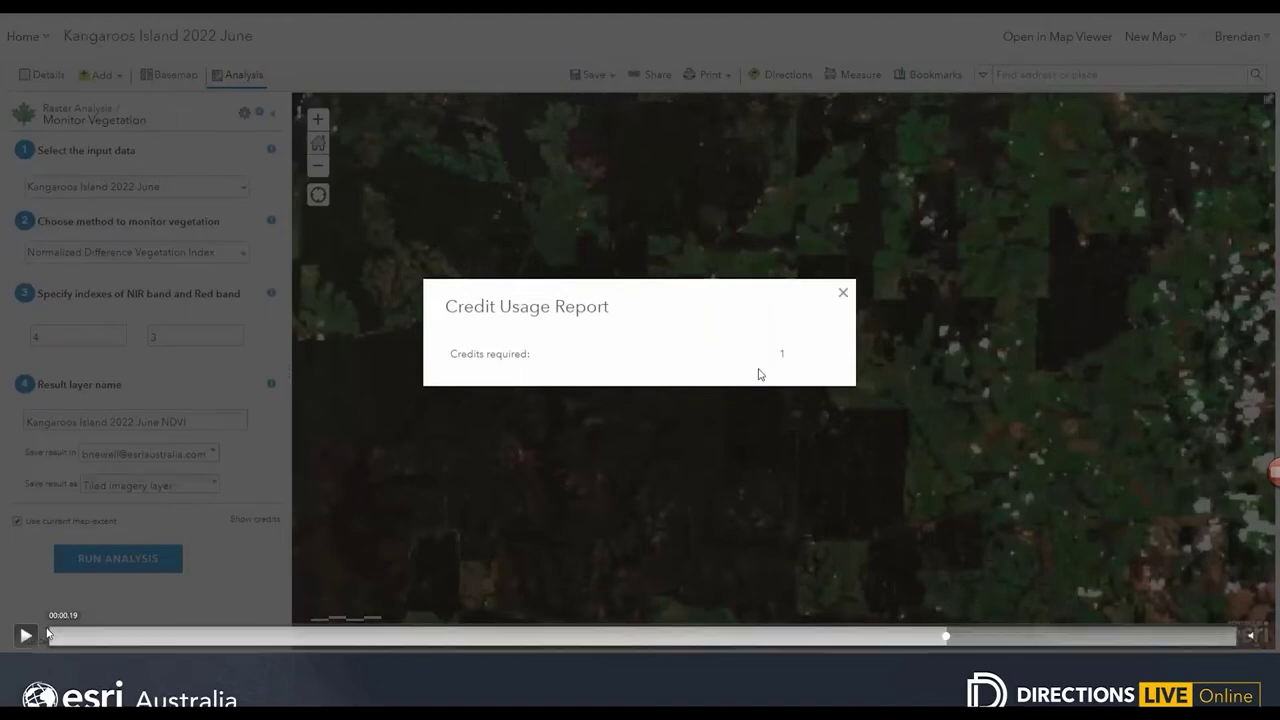
pyautogui.click(843, 295)
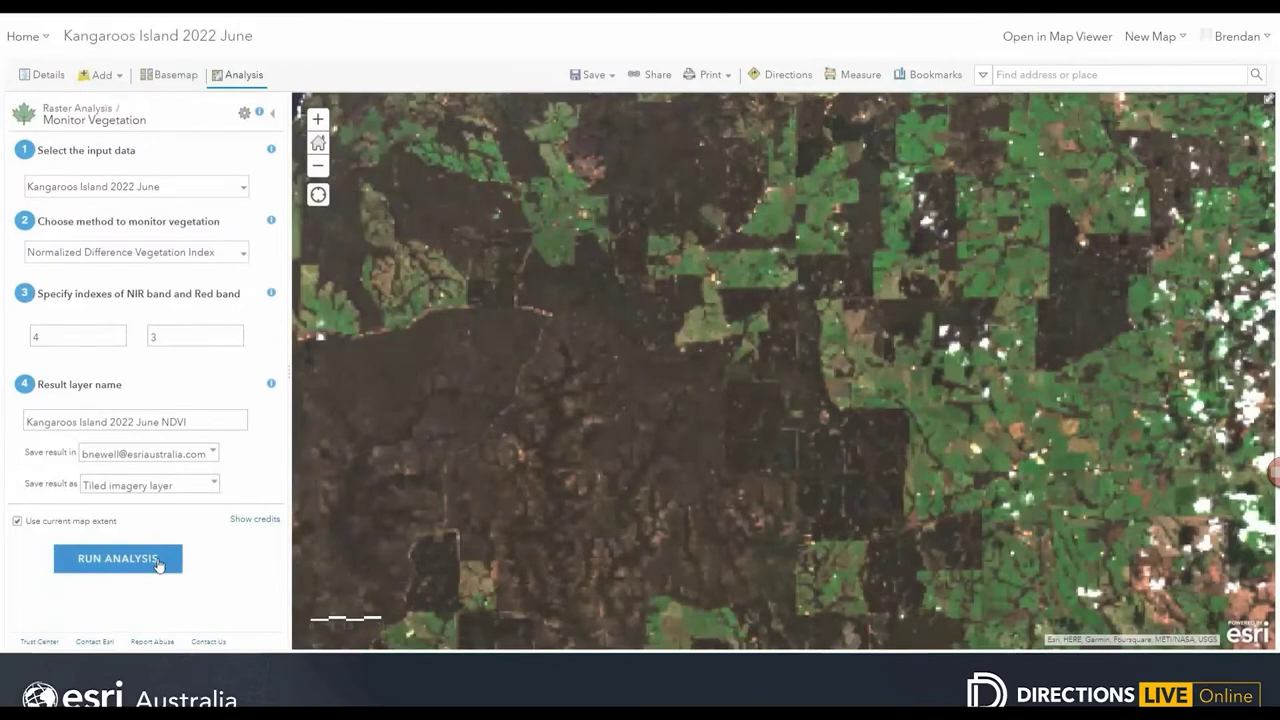
# Display the Kangaroos Island 2022 June NDVI layer and compare it with the satellite imagery beneath
pyautogui.click(47, 75)
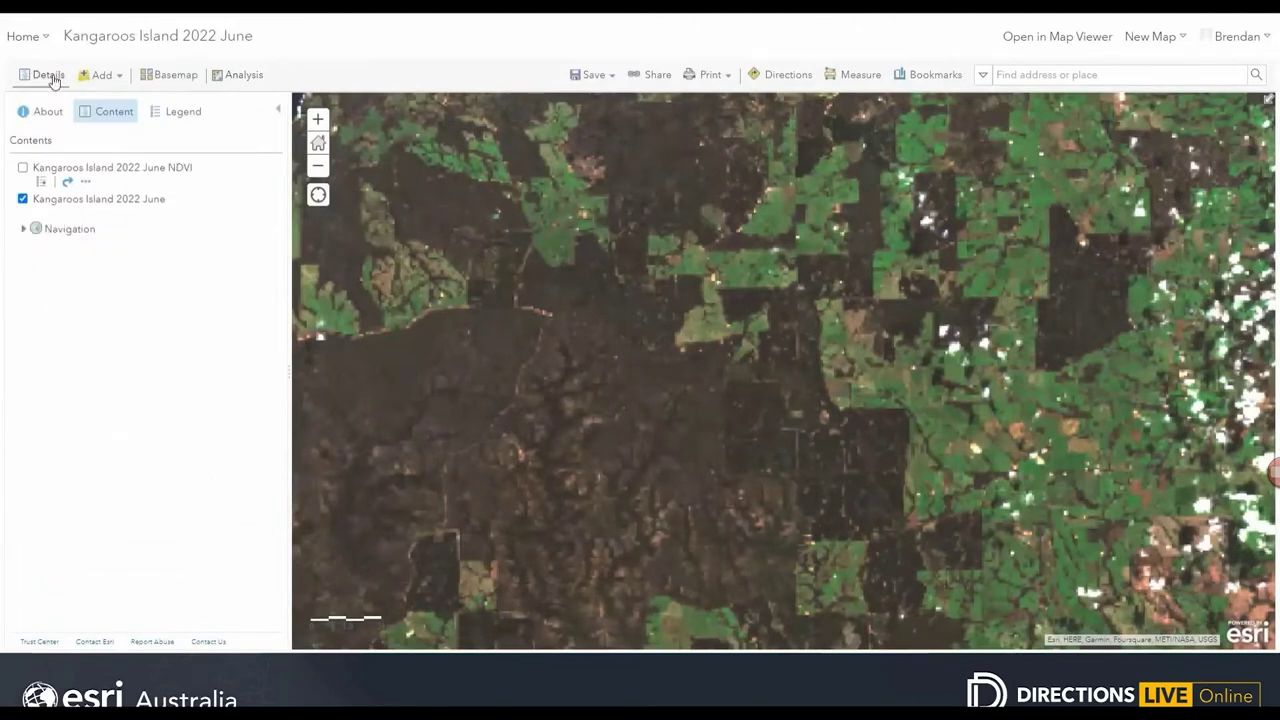
pyautogui.click(23, 168)
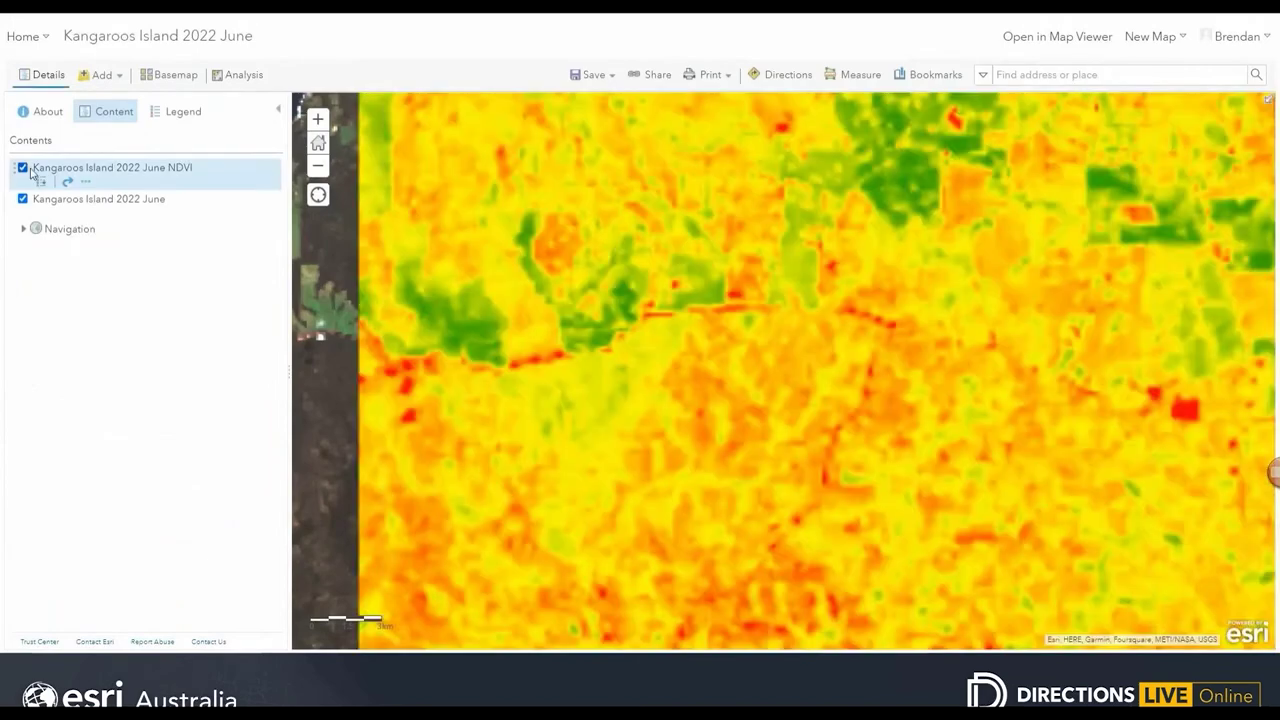
pyautogui.scroll(-2, 597, 287)
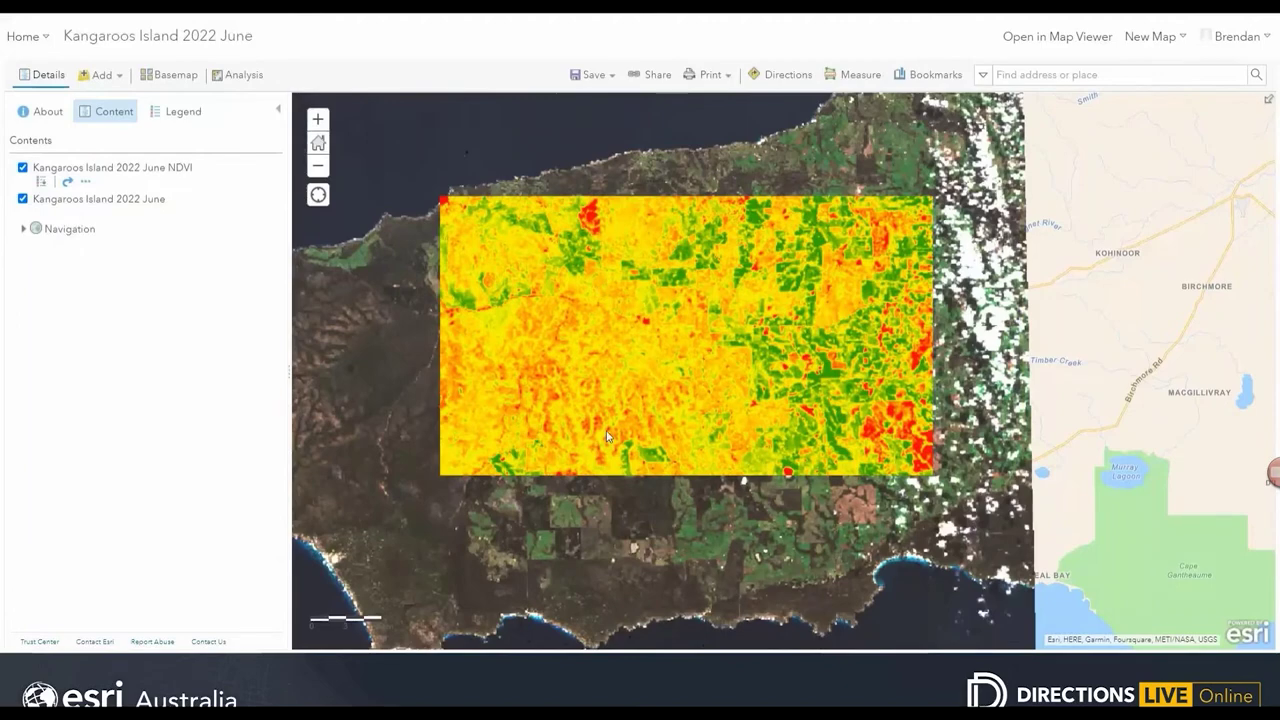
pyautogui.click(23, 169)
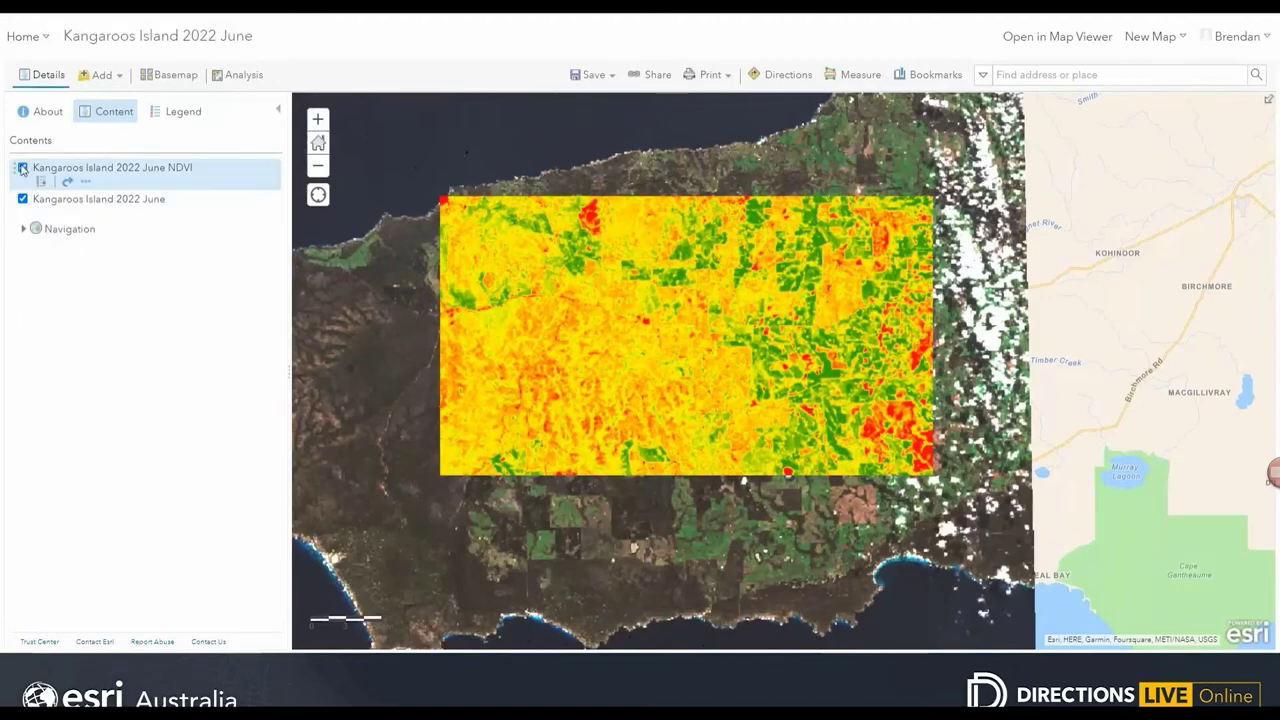
pyautogui.click(23, 169)
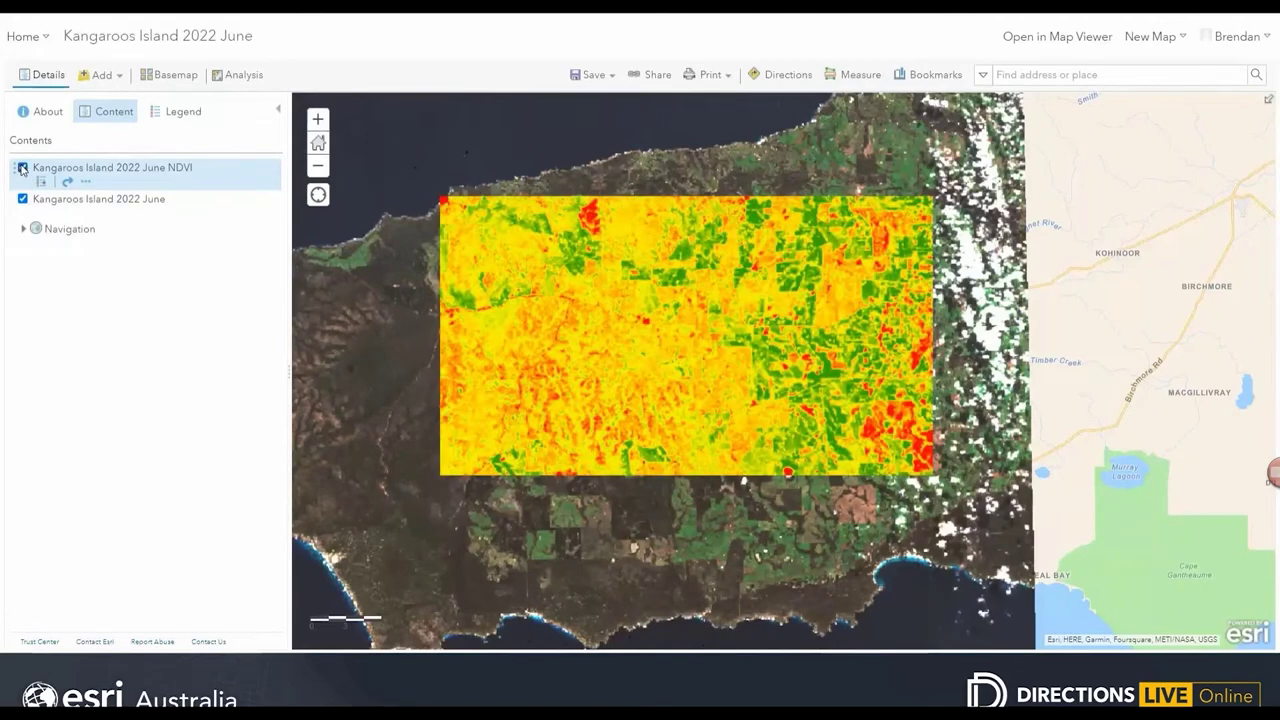
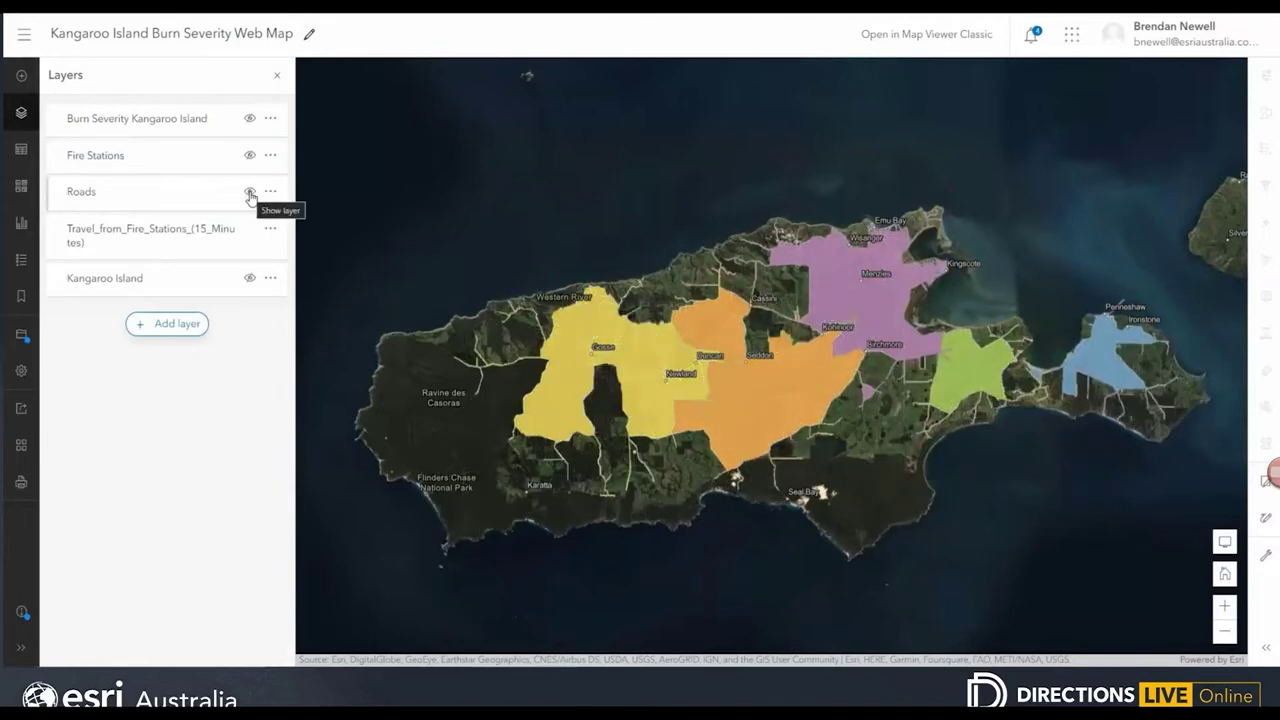
# Hide the Roads layer and add a Bloom effect with strength 0 to Travel_from_Fire_Stations_(15_Minutes)
pyautogui.click(250, 192)
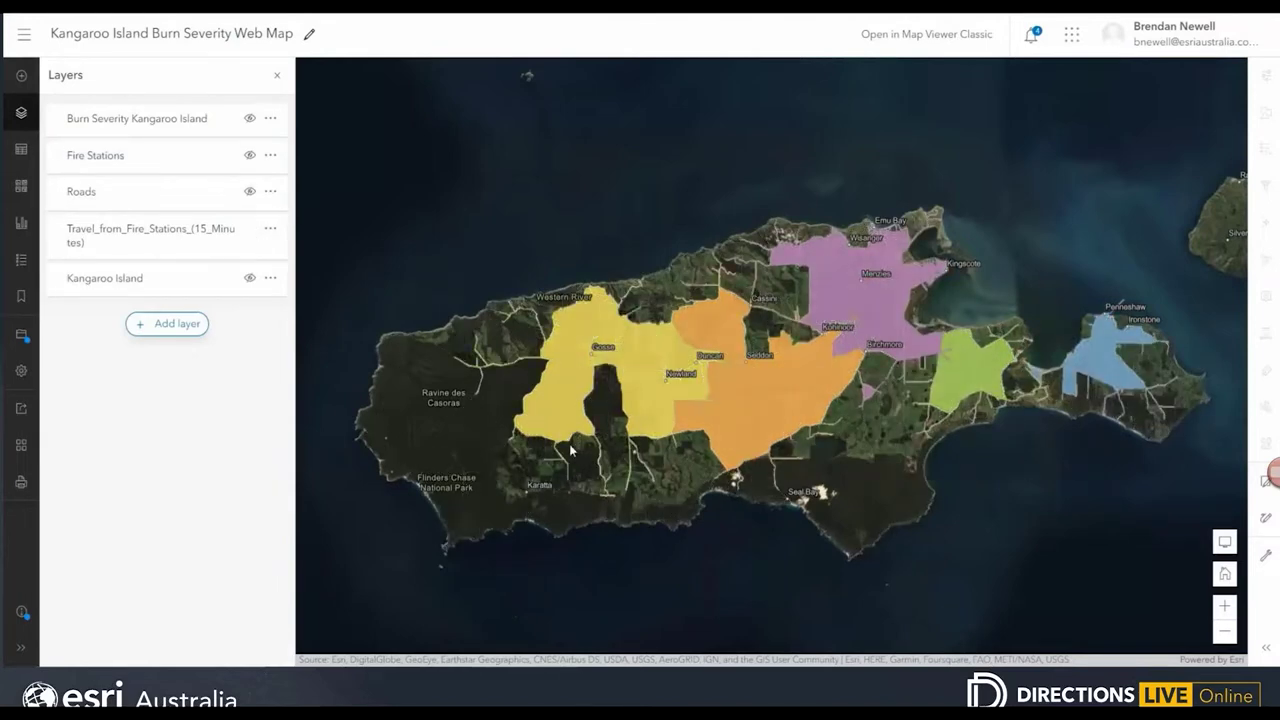
pyautogui.click(170, 245)
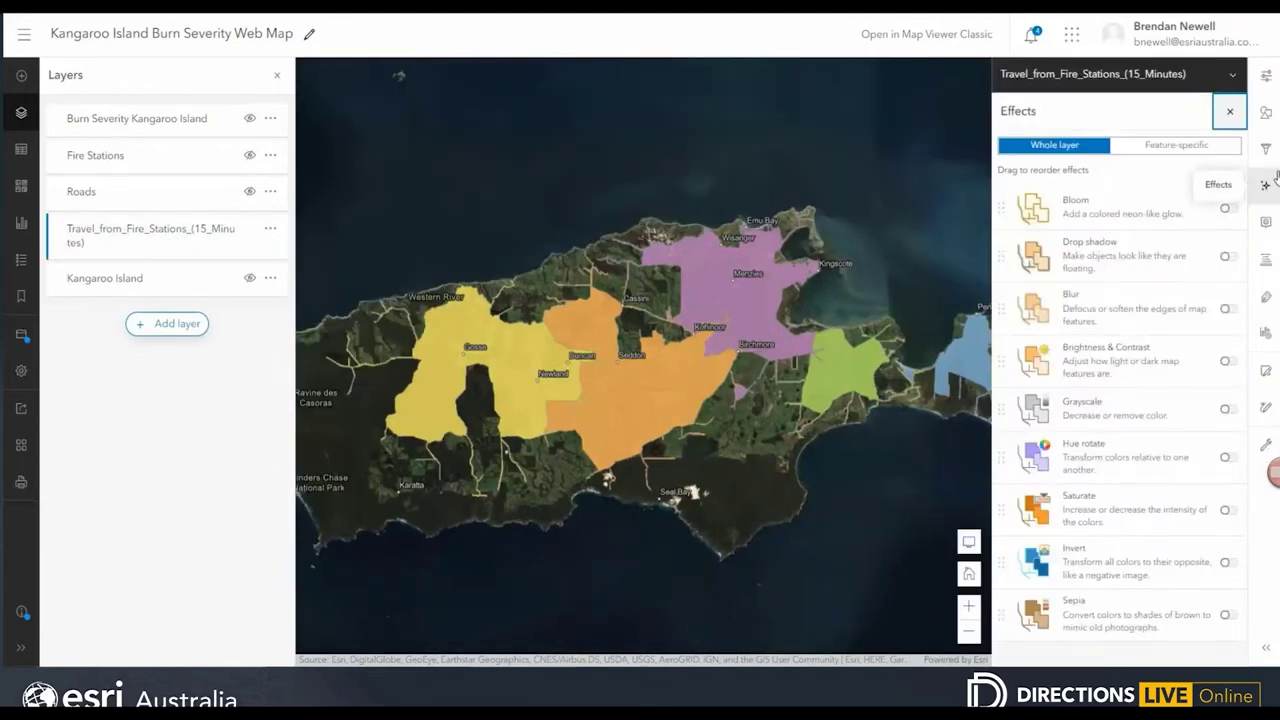
pyautogui.click(1225, 211)
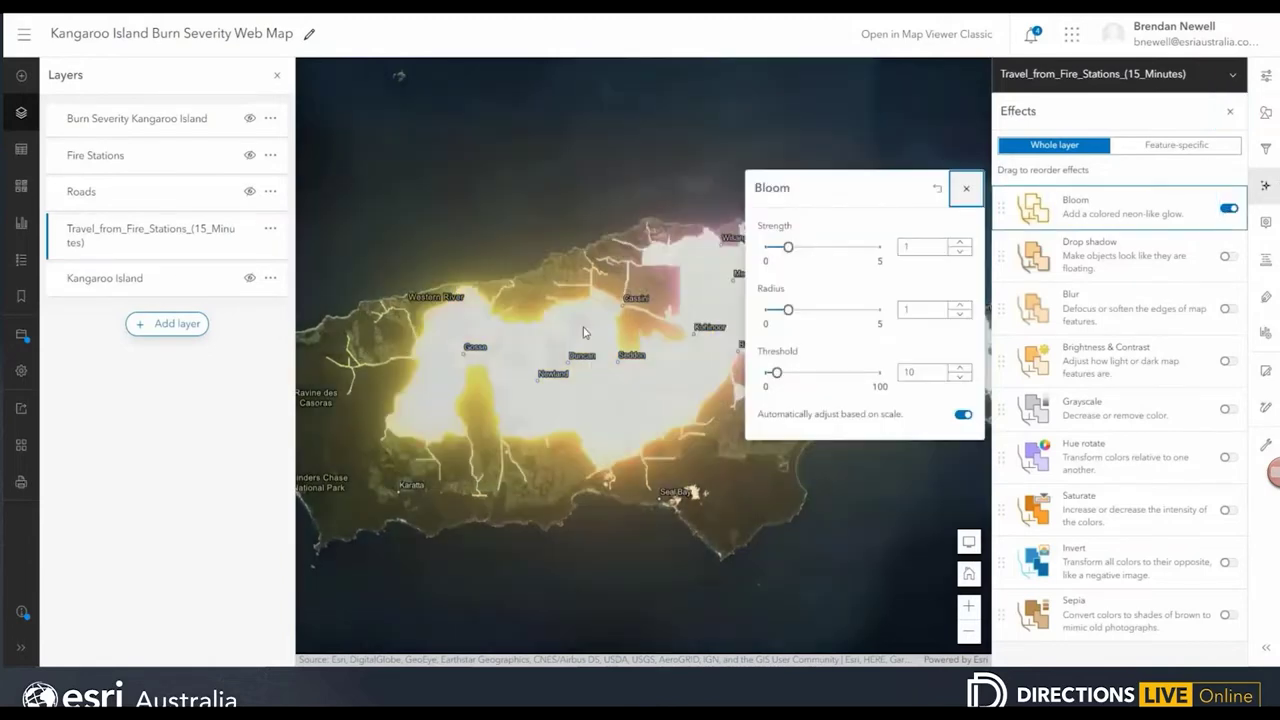
pyautogui.scroll(-3, 583, 327)
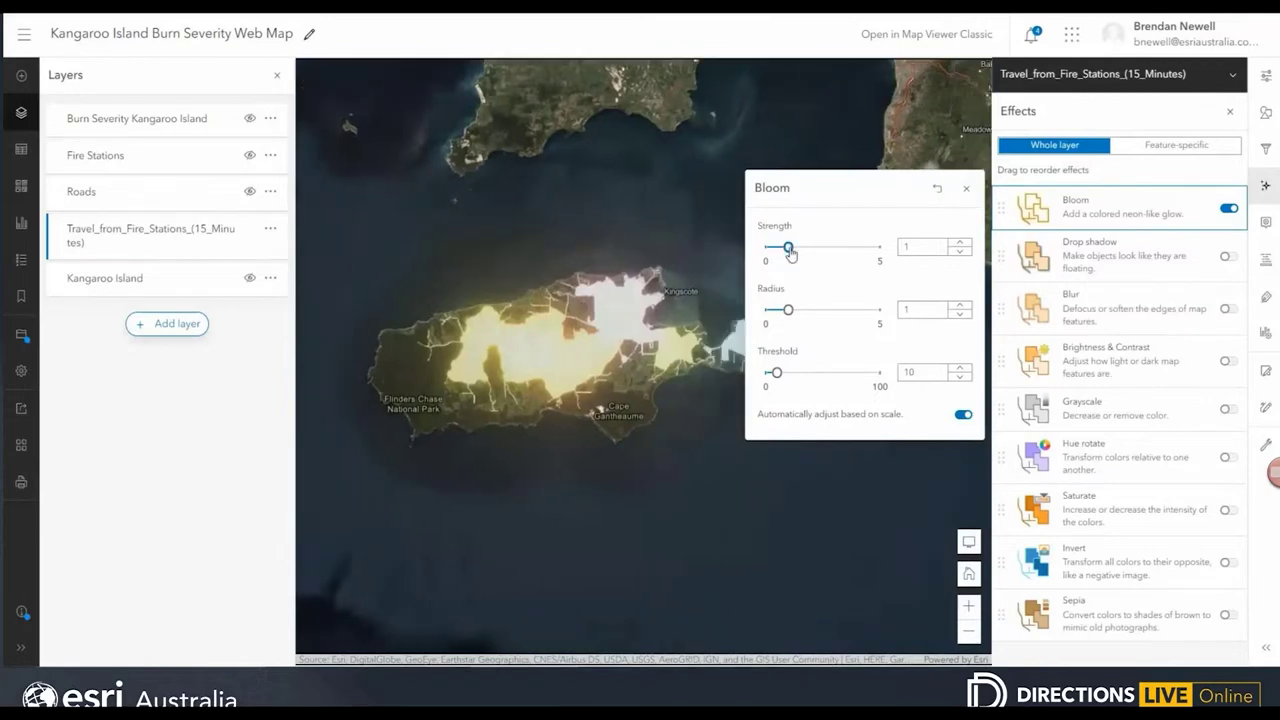
pyautogui.moveTo(790, 254)
pyautogui.mouseDown()
pyautogui.moveTo(803, 253)
pyautogui.moveTo(766, 250)
pyautogui.mouseUp()
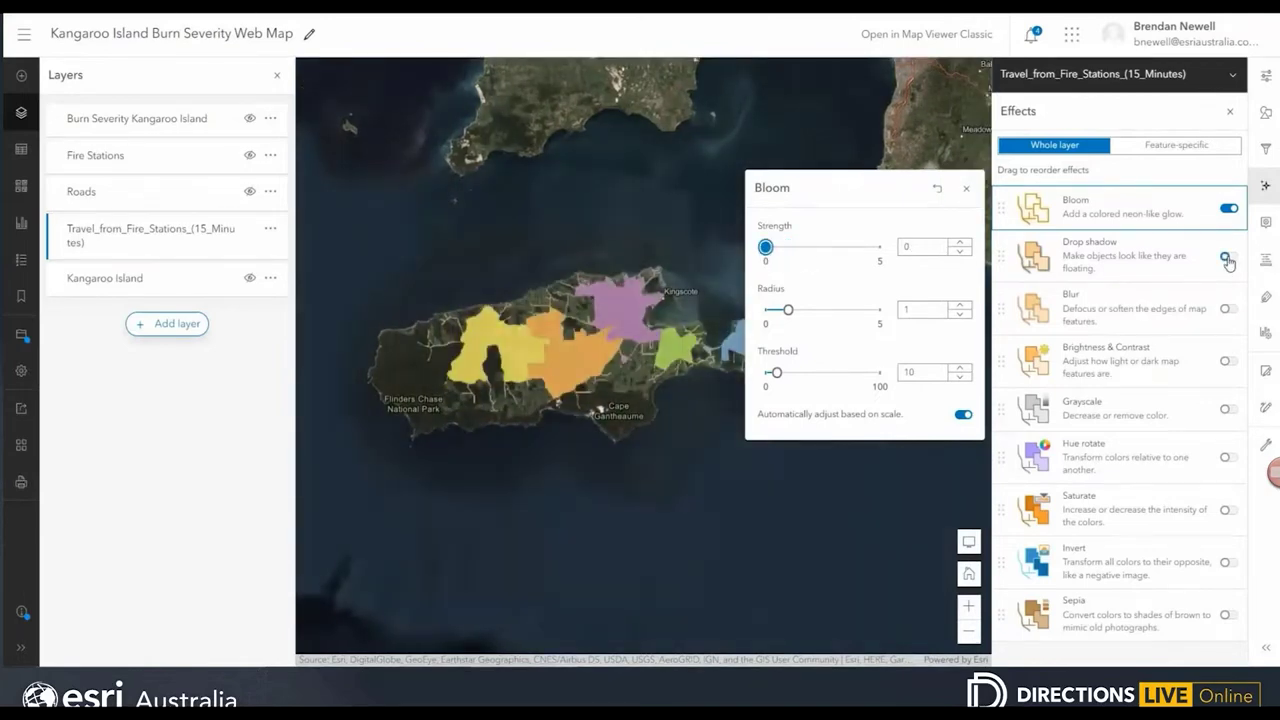
# Add a drop shadow with a width of 20 to the Travel_from_Fire_Stations_(15_Minutes) layer
pyautogui.click(1226, 258)
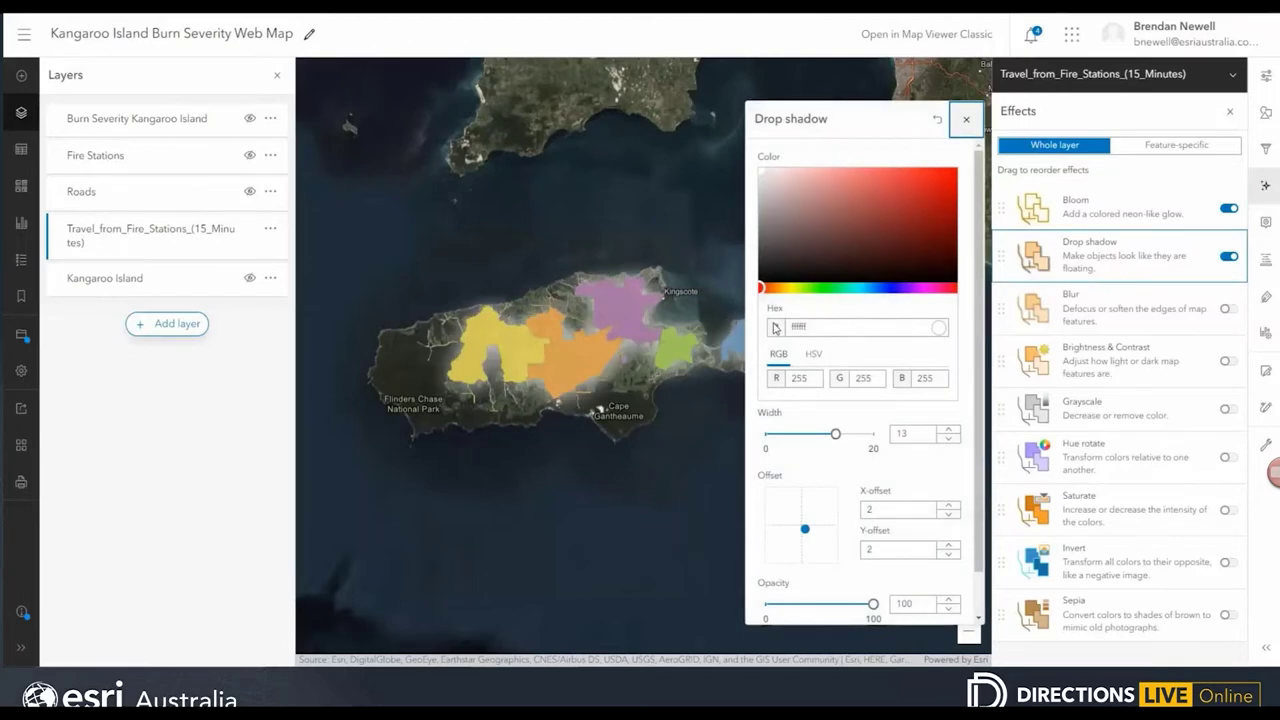
pyautogui.moveTo(835, 435); pyautogui.dragTo(882, 441)
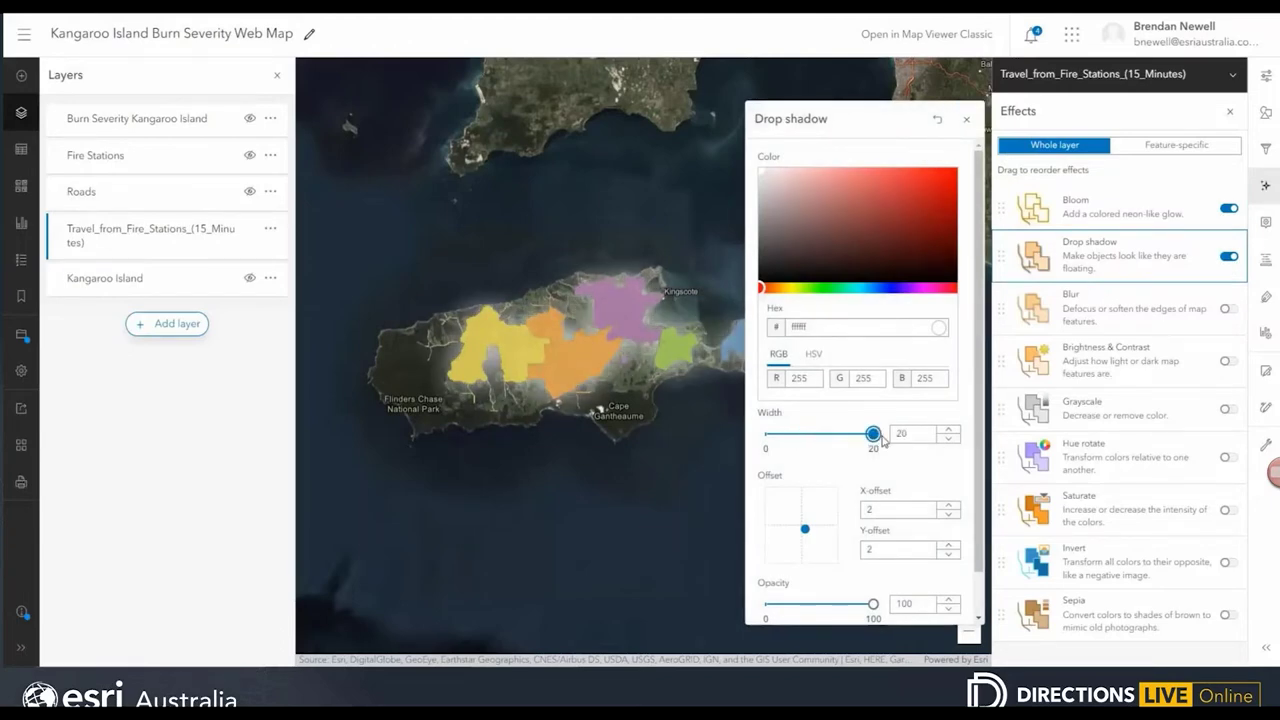
pyautogui.click(966, 119)
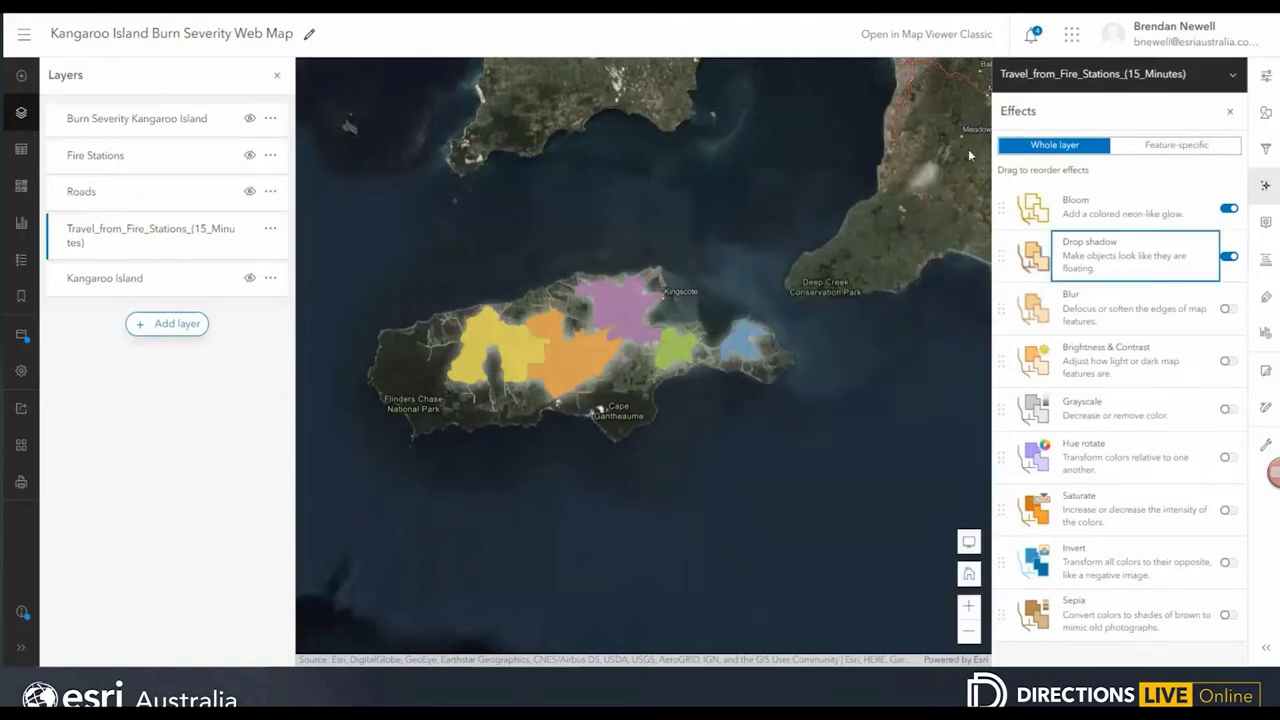
# Hide the Travel_from_Fire_Stations_(15_Minutes) layer and show Burn Severity Kangaroo Island
pyautogui.click(251, 230)
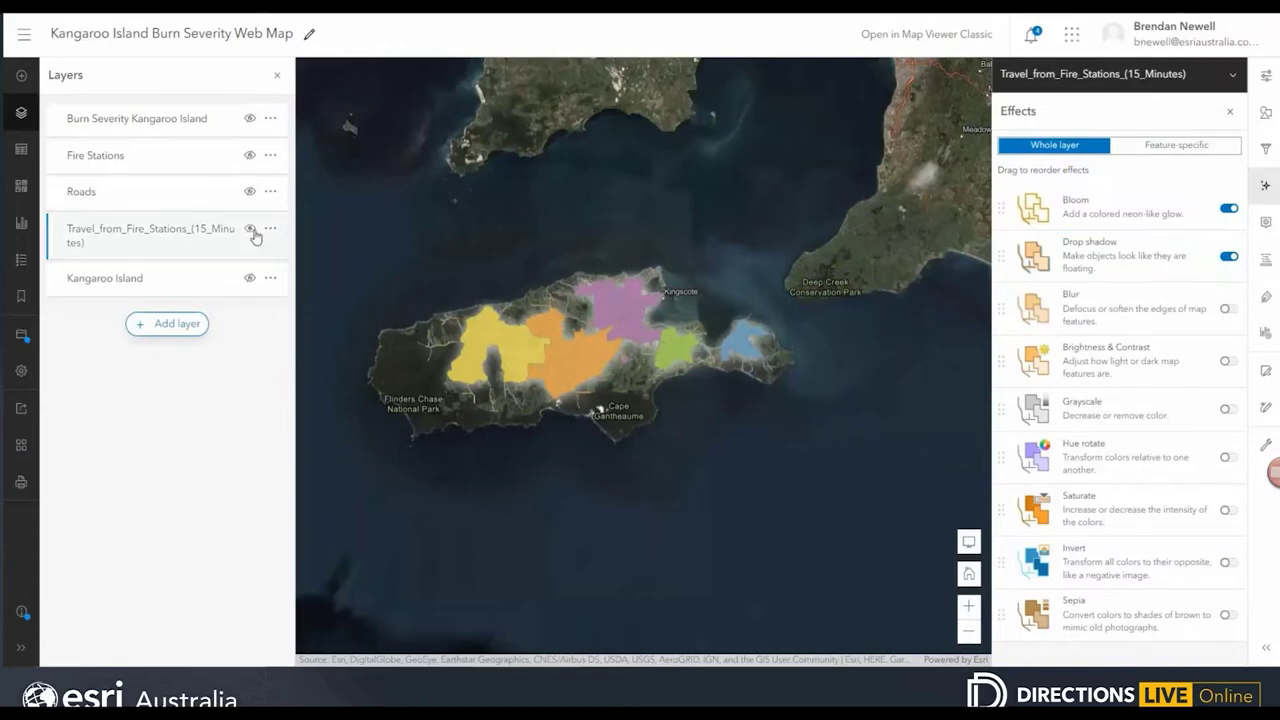
pyautogui.click(251, 119)
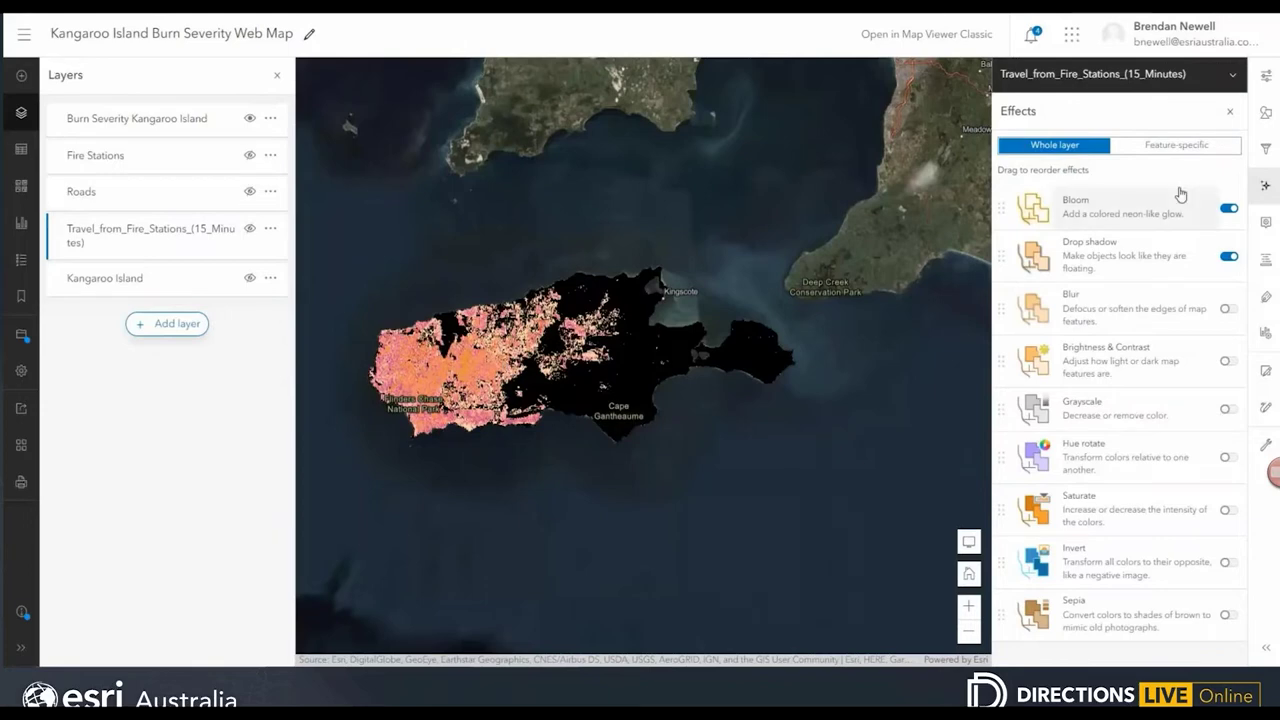
# Apply the feature-specific Bloom + Transparency effect to Burn Severity Kangaroo Island where Burn Severity is greater than 1
pyautogui.click(140, 120)
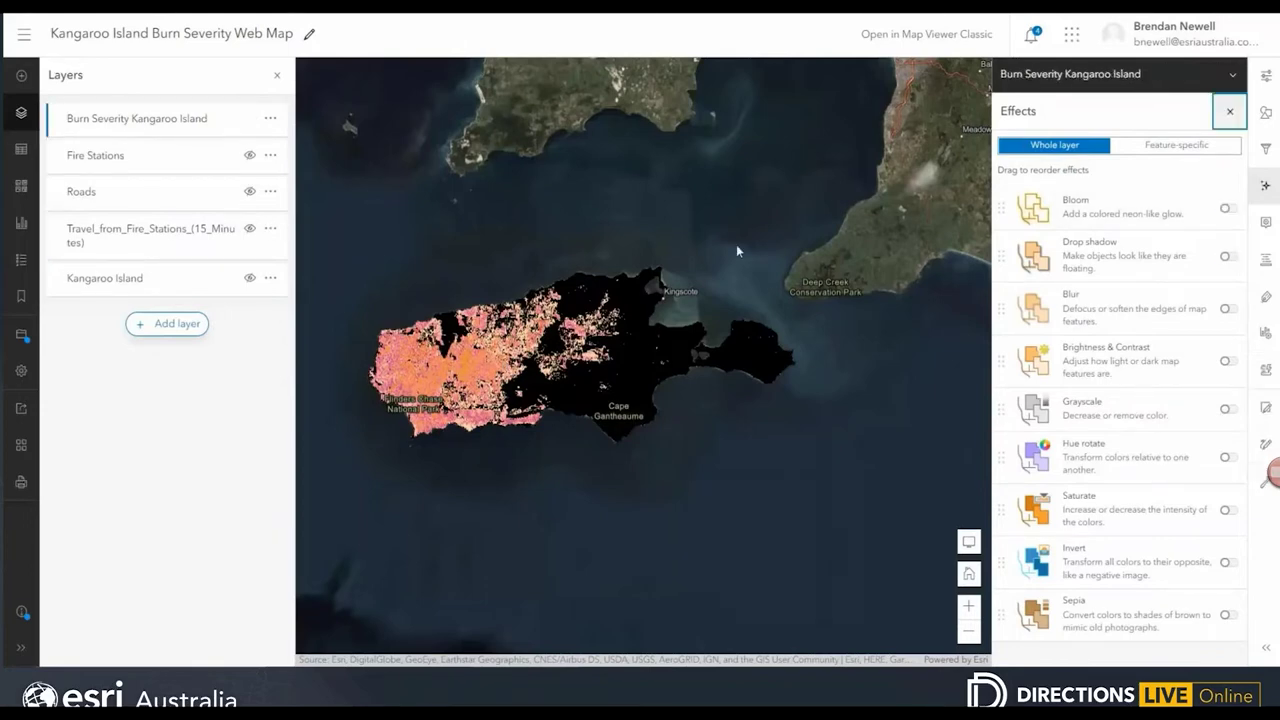
pyautogui.click(1176, 146)
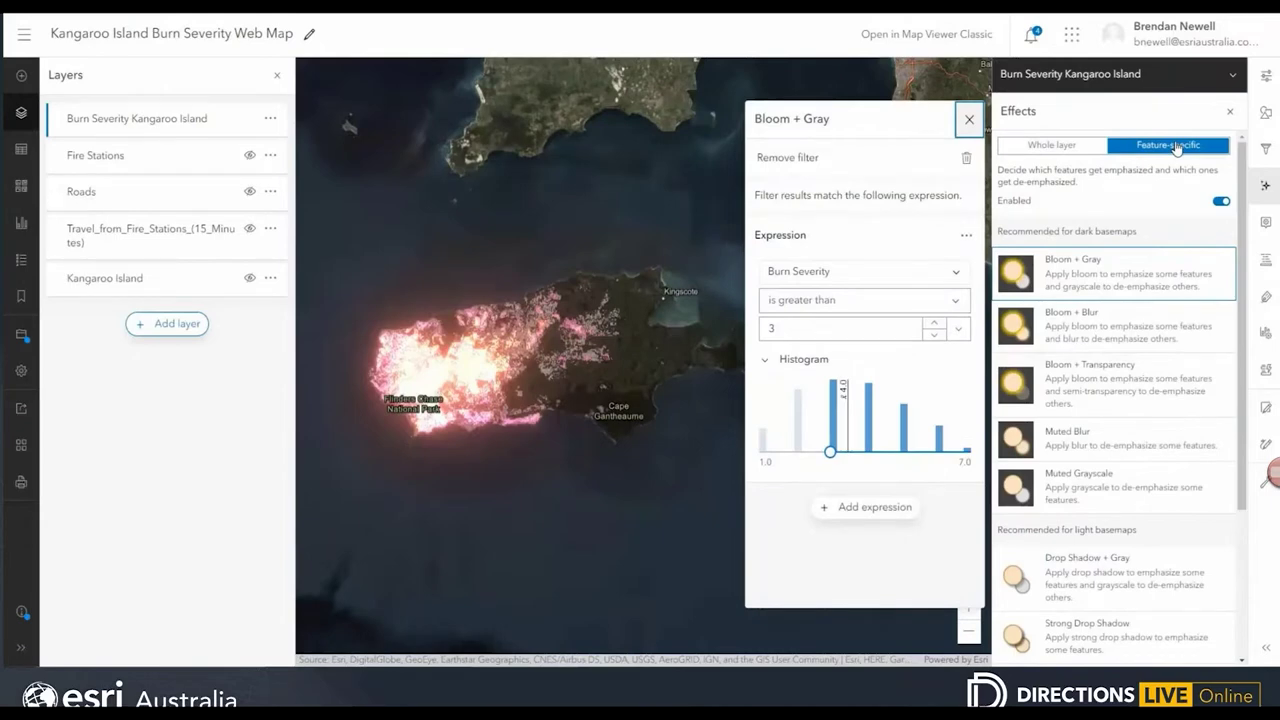
pyautogui.moveTo(830, 452); pyautogui.dragTo(747, 458)
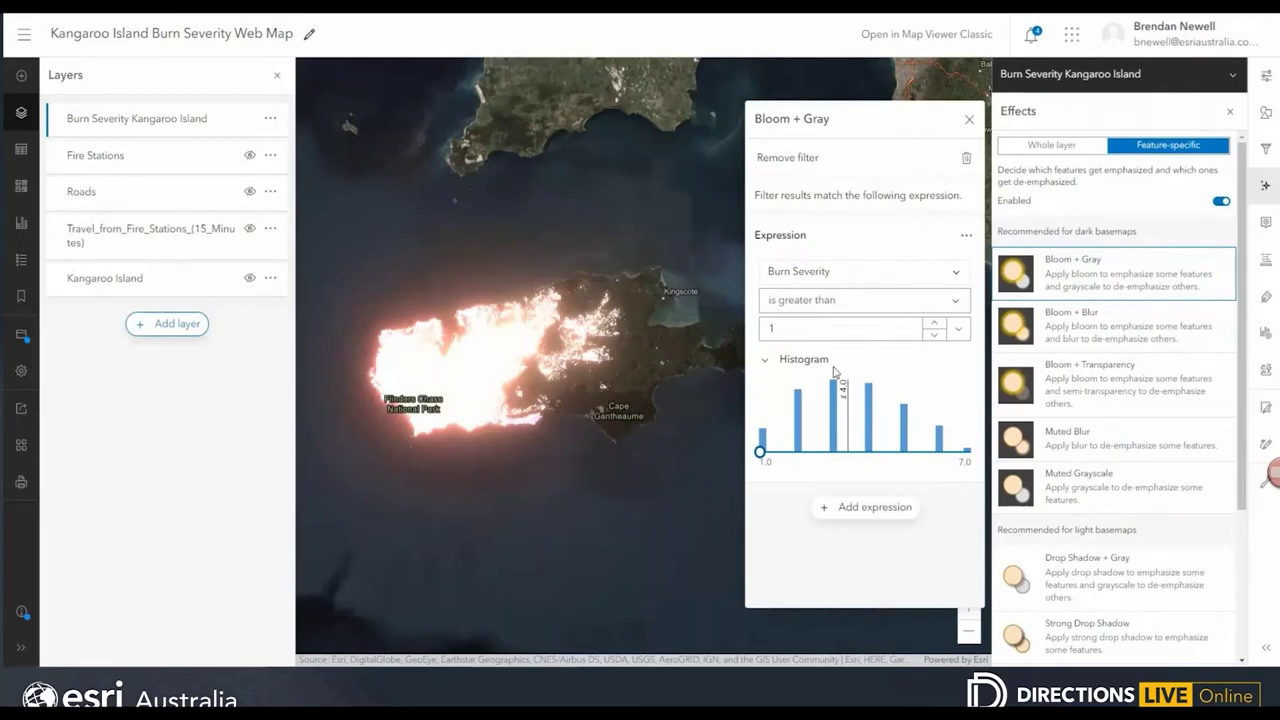
pyautogui.click(1100, 392)
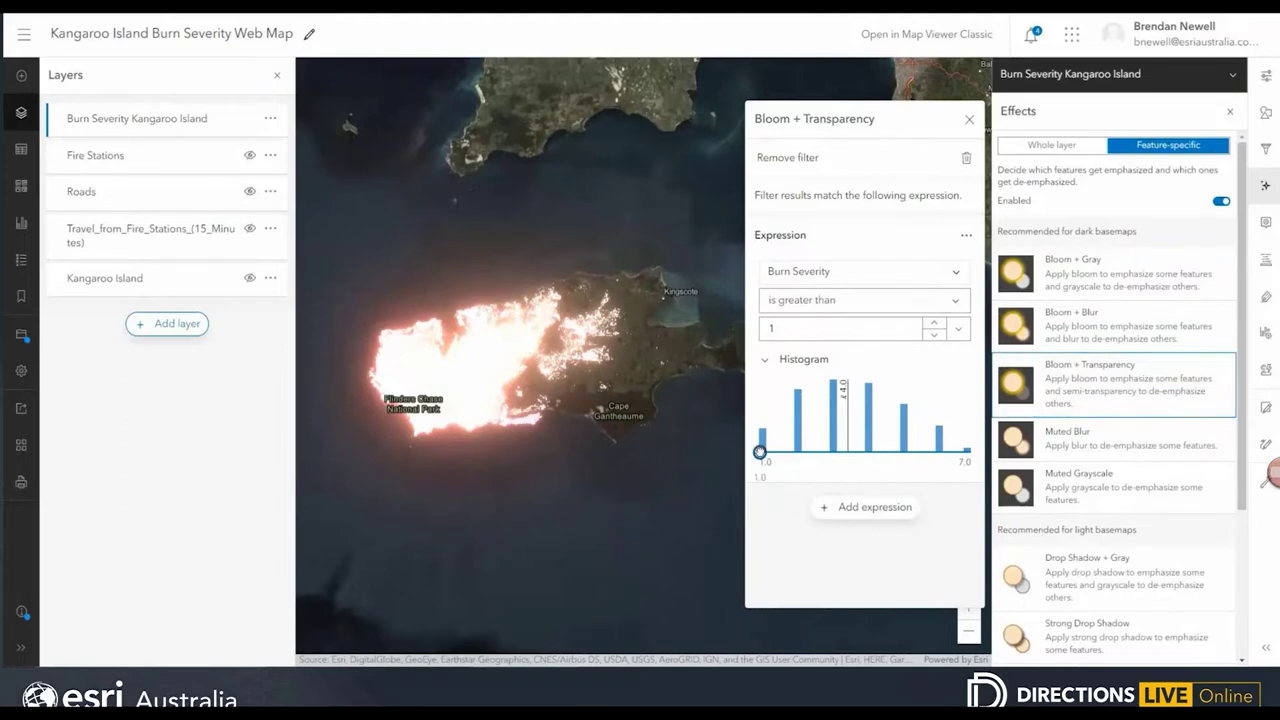
# Set the Burn Severity Kangaroo Island effect filter to Burn Severity greater than 4 and inspect the glowing burnt areas on the island
pyautogui.moveTo(760, 451); pyautogui.dragTo(868, 462)
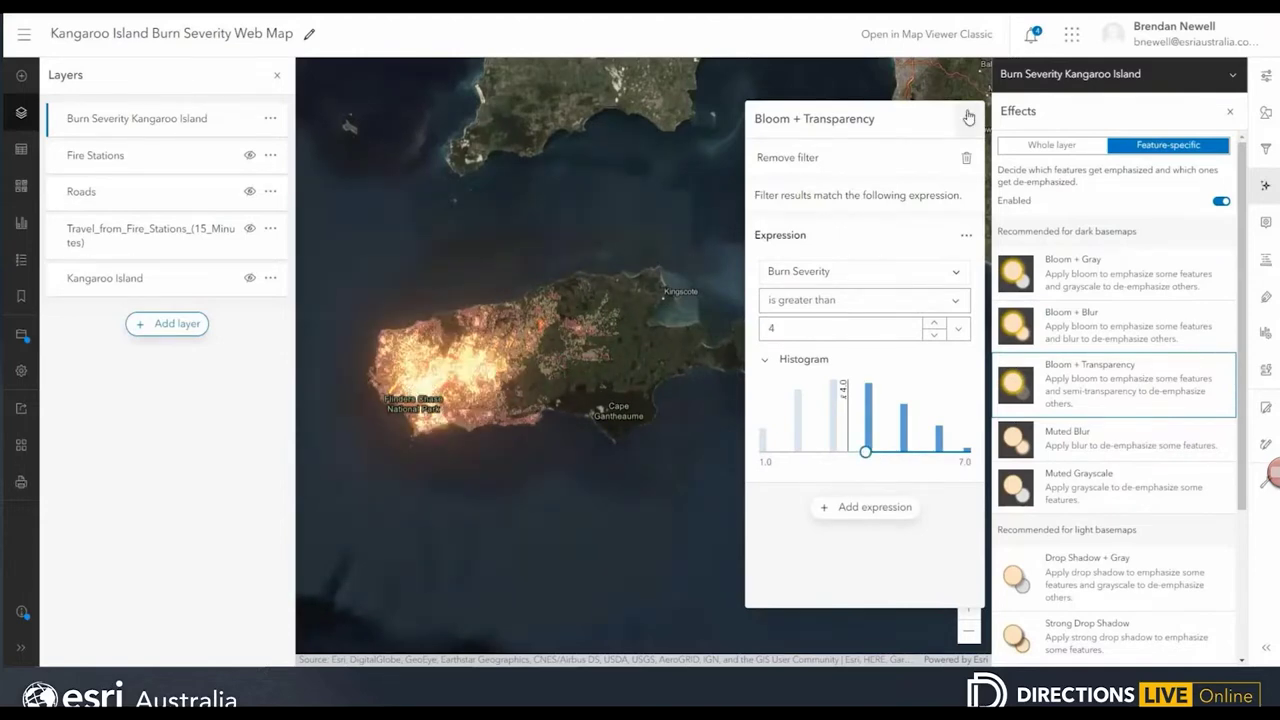
pyautogui.click(969, 117)
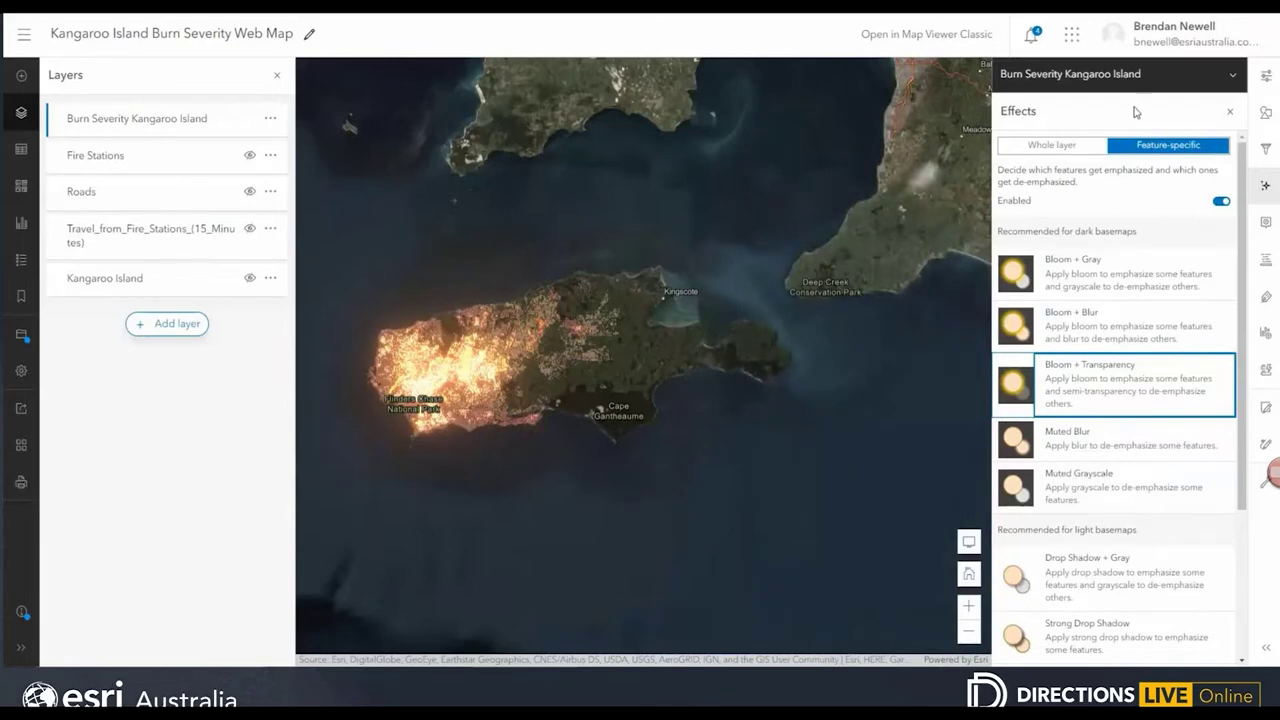
pyautogui.click(1229, 111)
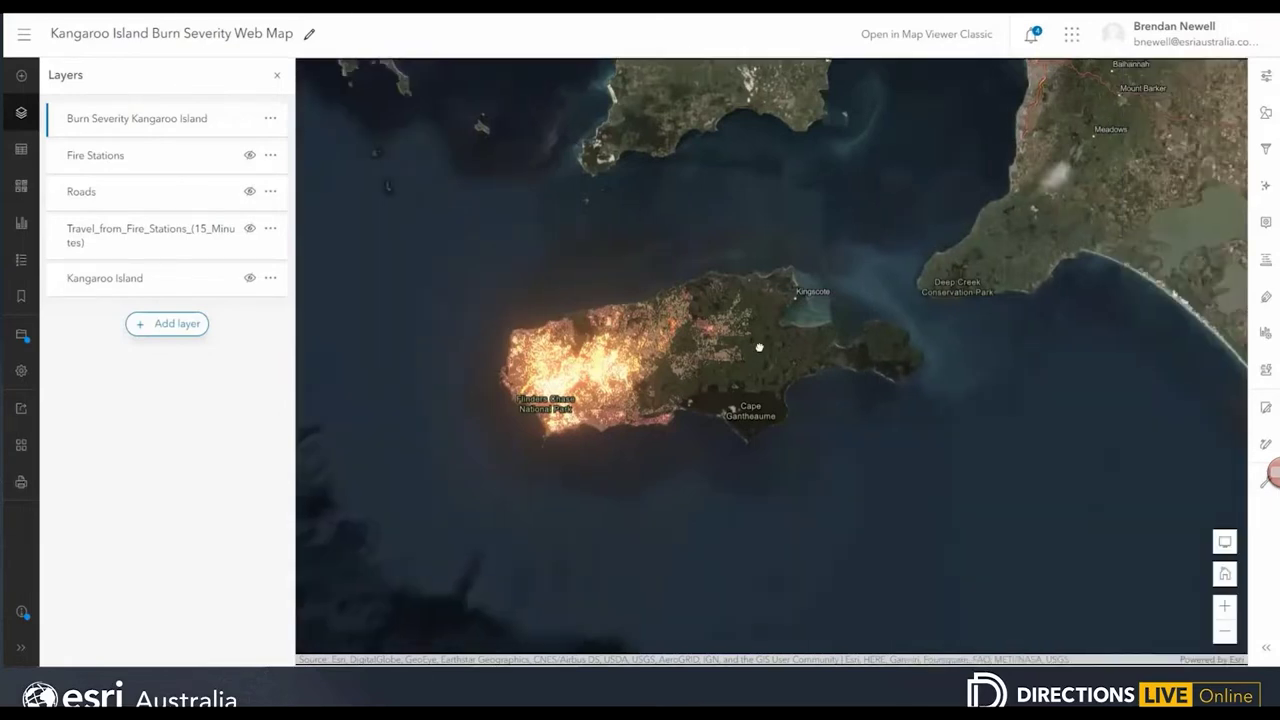
pyautogui.moveTo(759, 347); pyautogui.dragTo(811, 356)
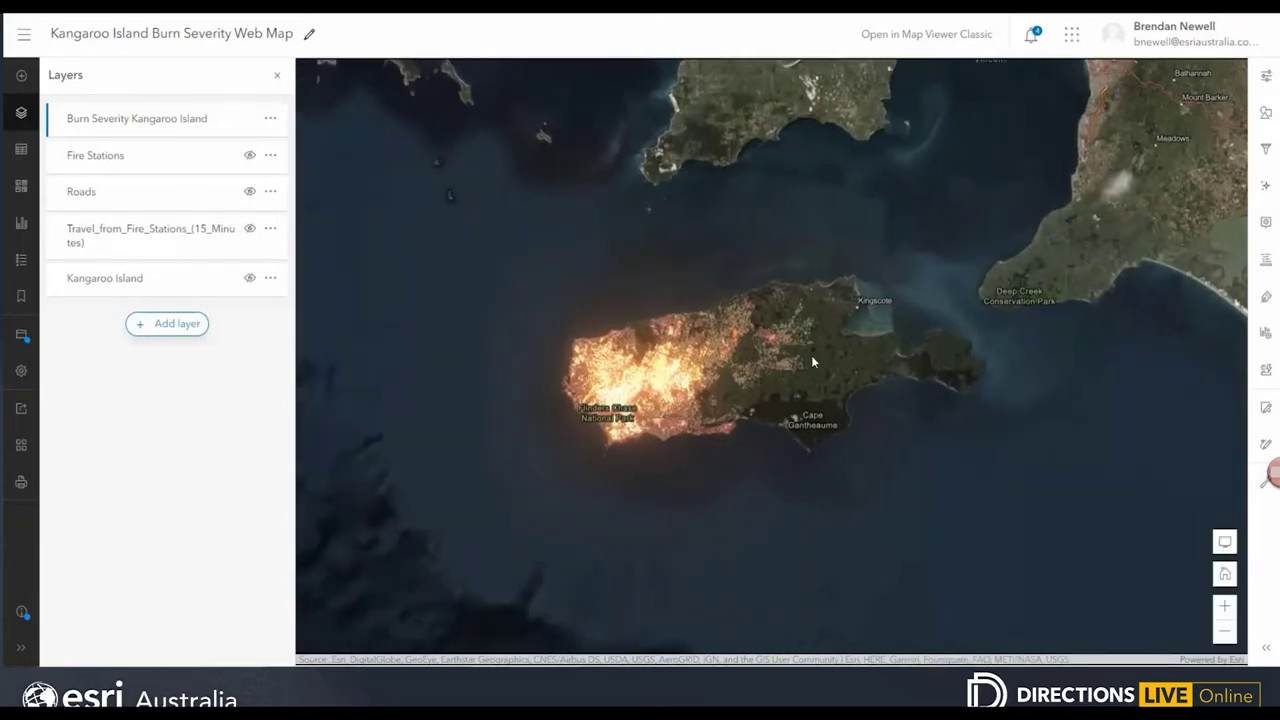
pyautogui.scroll(2, 811, 362)
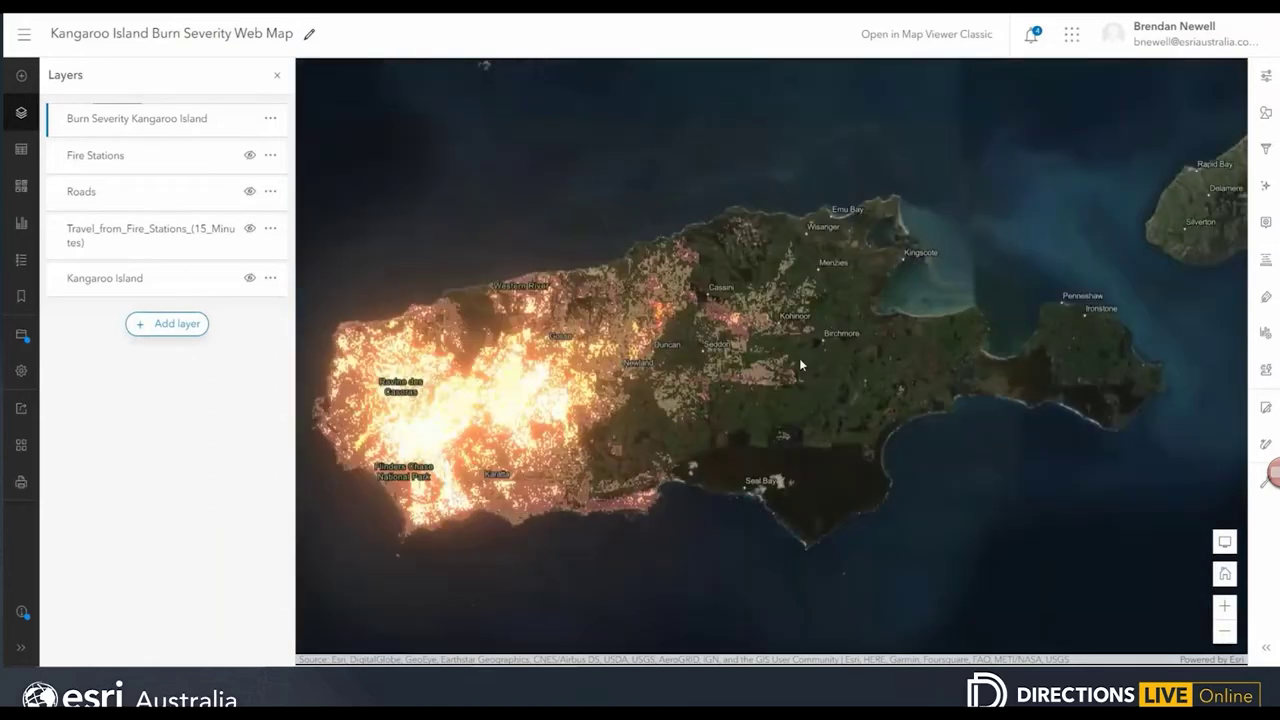
pyautogui.moveTo(799, 358); pyautogui.dragTo(829, 360)
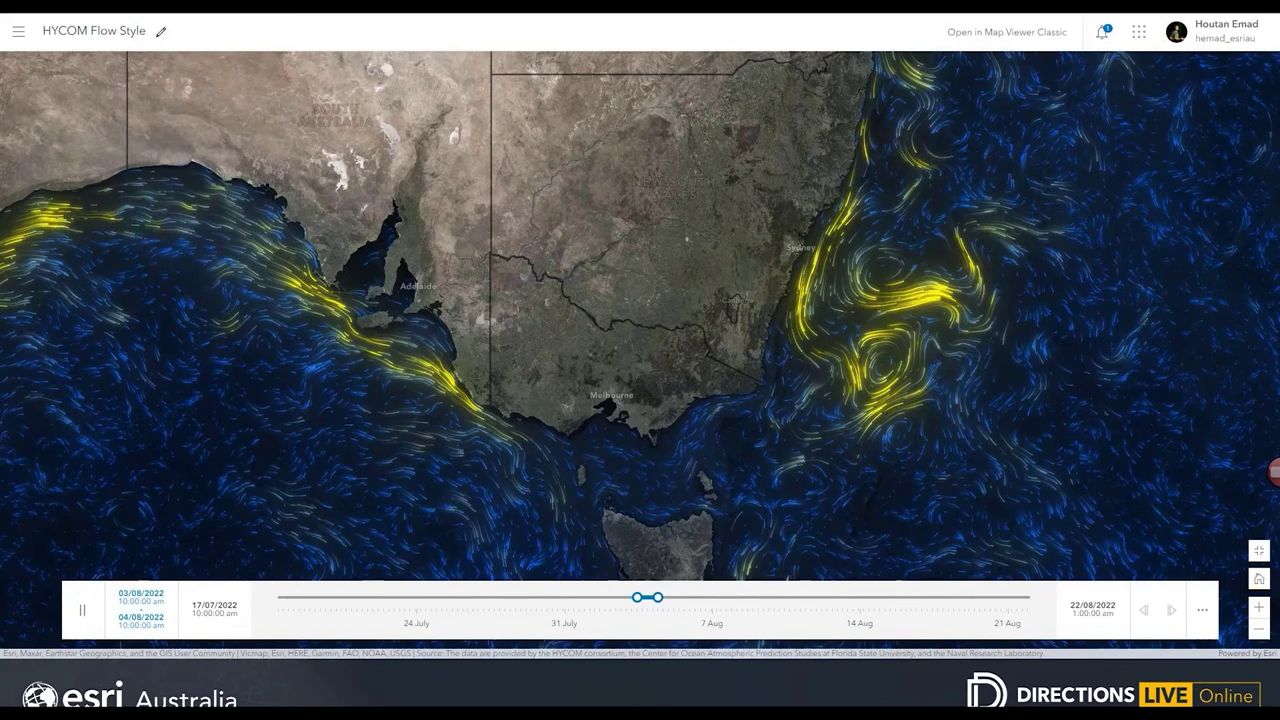
# Pause the time animation on the HYCOM Flow Style map and examine the ocean currents along the South Australian coast and around Kangaroo Island
pyautogui.click(82, 612)
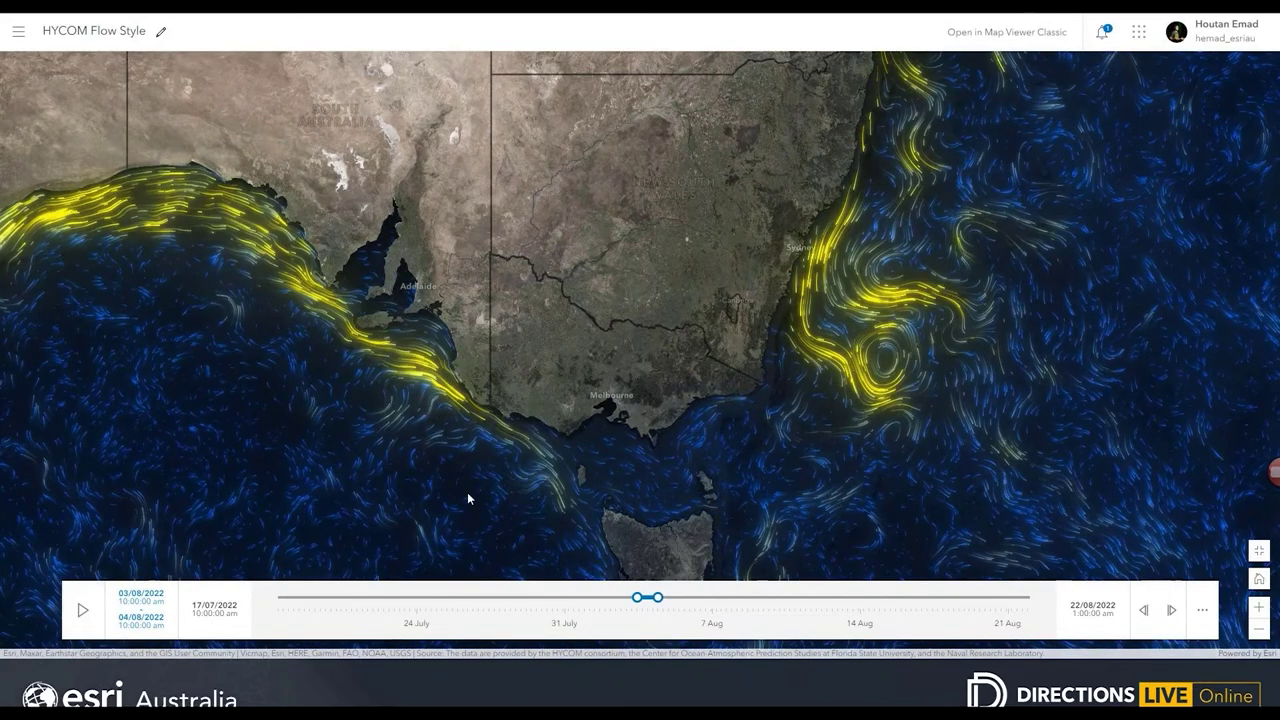
pyautogui.moveTo(506, 425); pyautogui.dragTo(522, 447)
pyautogui.scroll(3, 522, 447)
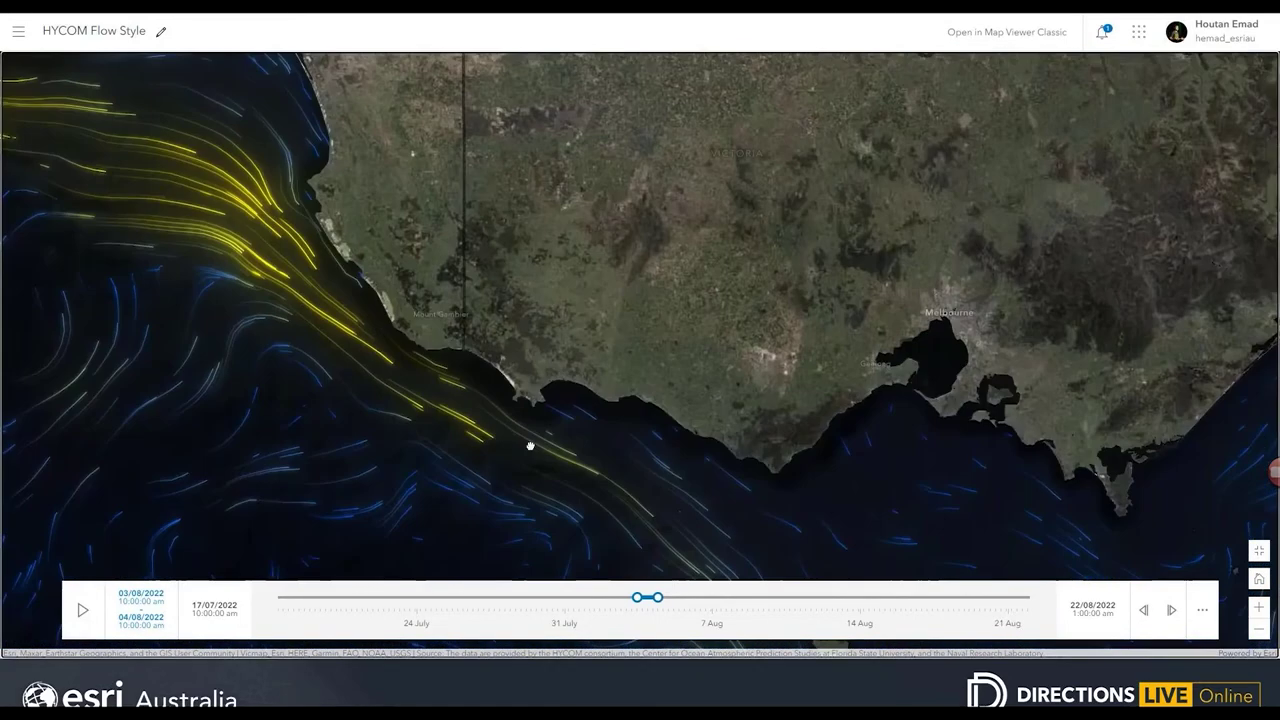
pyautogui.scroll(3, 260, 250)
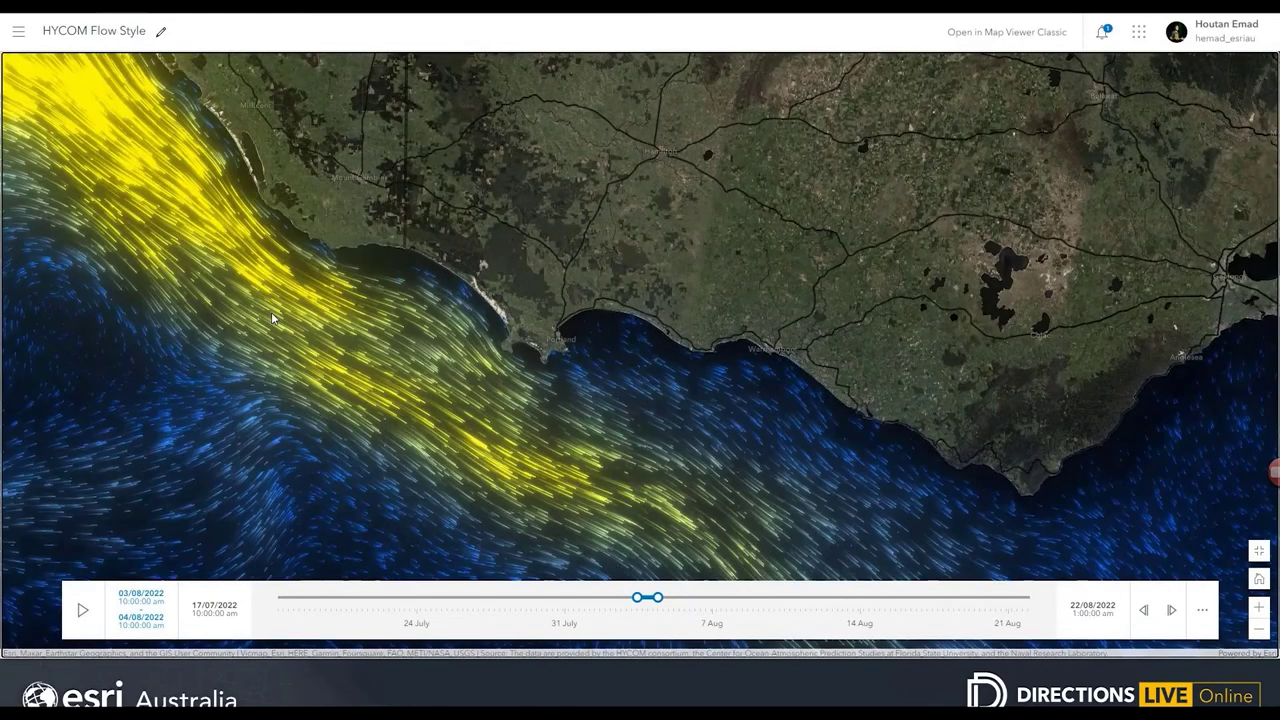
pyautogui.moveTo(271, 312); pyautogui.dragTo(656, 508)
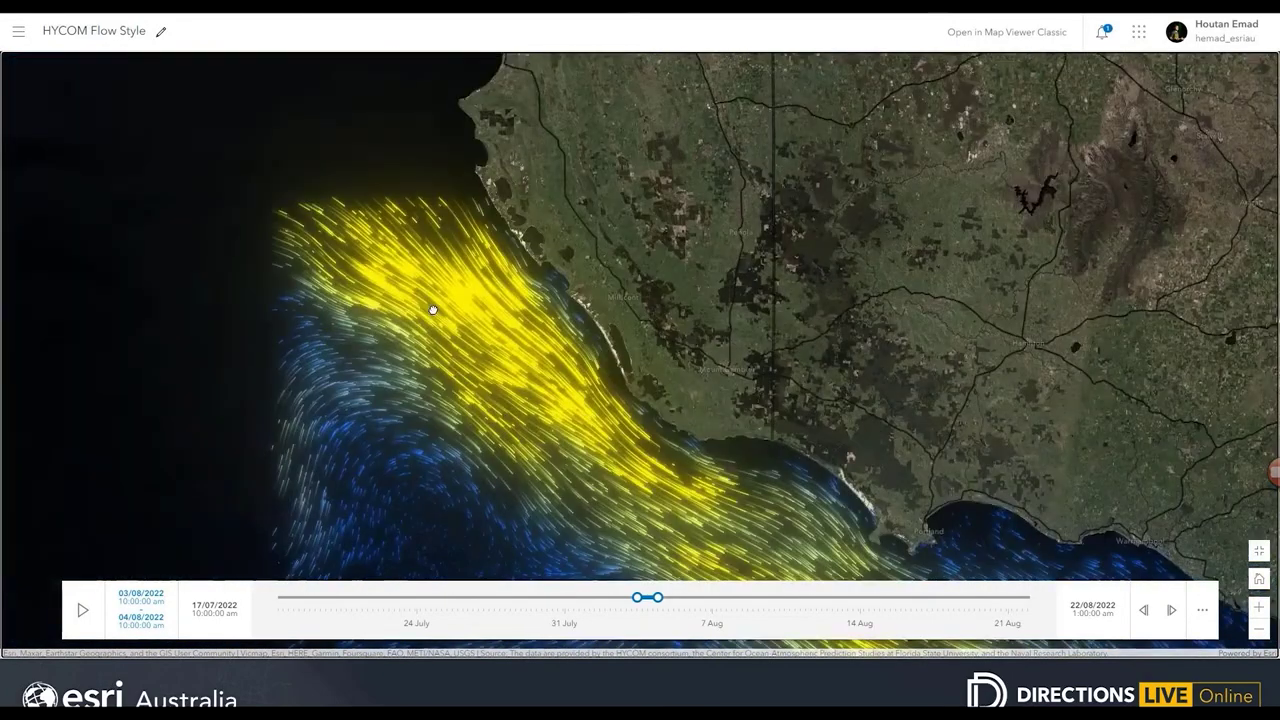
pyautogui.scroll(-3, 496, 430)
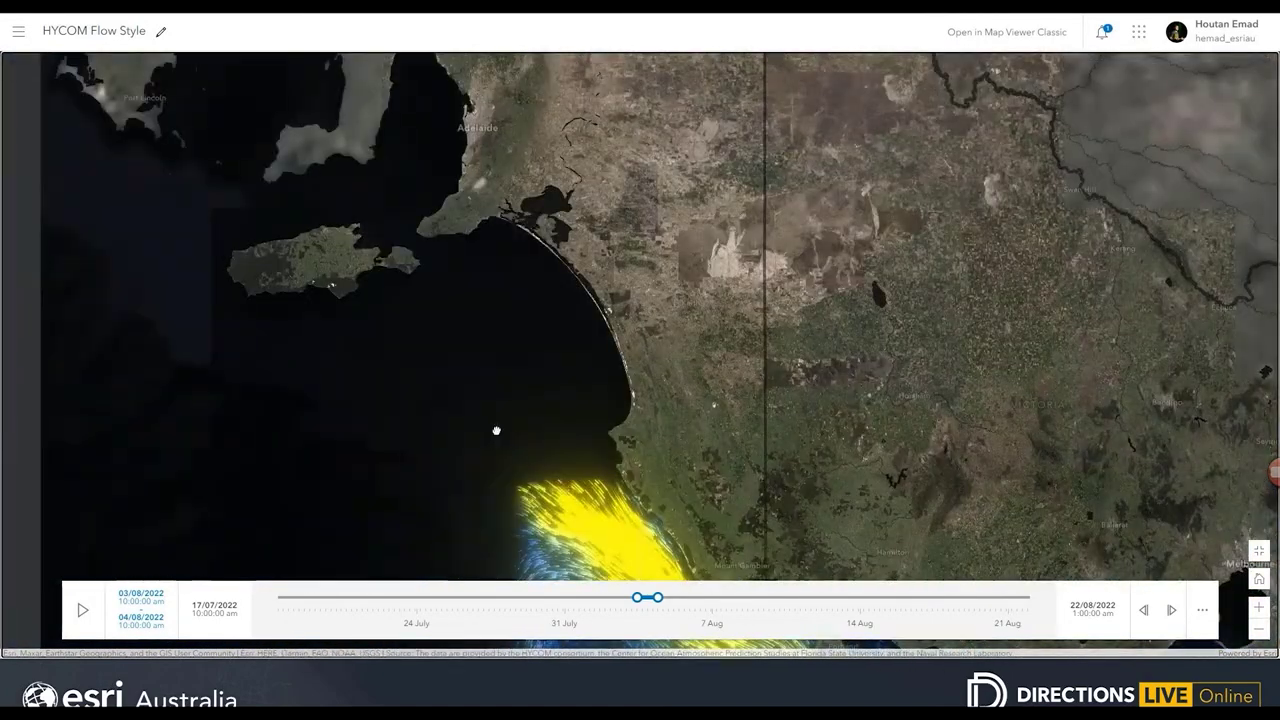
pyautogui.moveTo(380, 253); pyautogui.dragTo(432, 410)
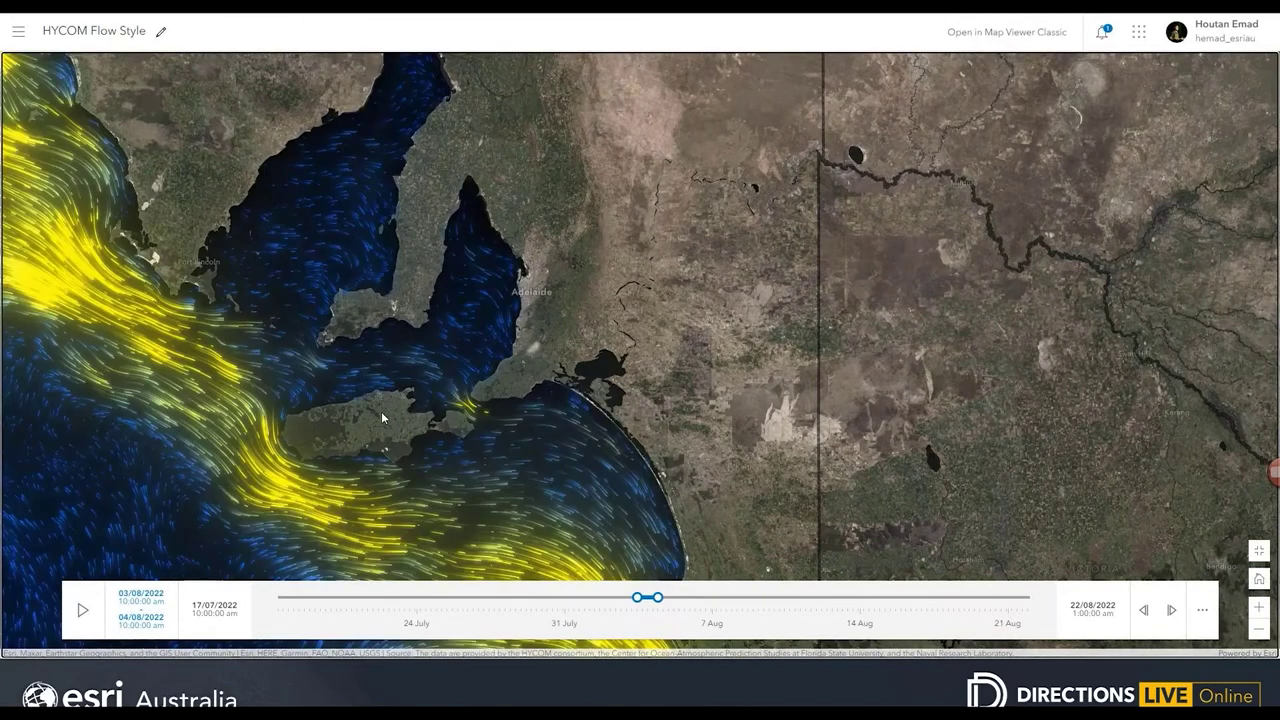
pyautogui.moveTo(381, 411); pyautogui.dragTo(430, 358)
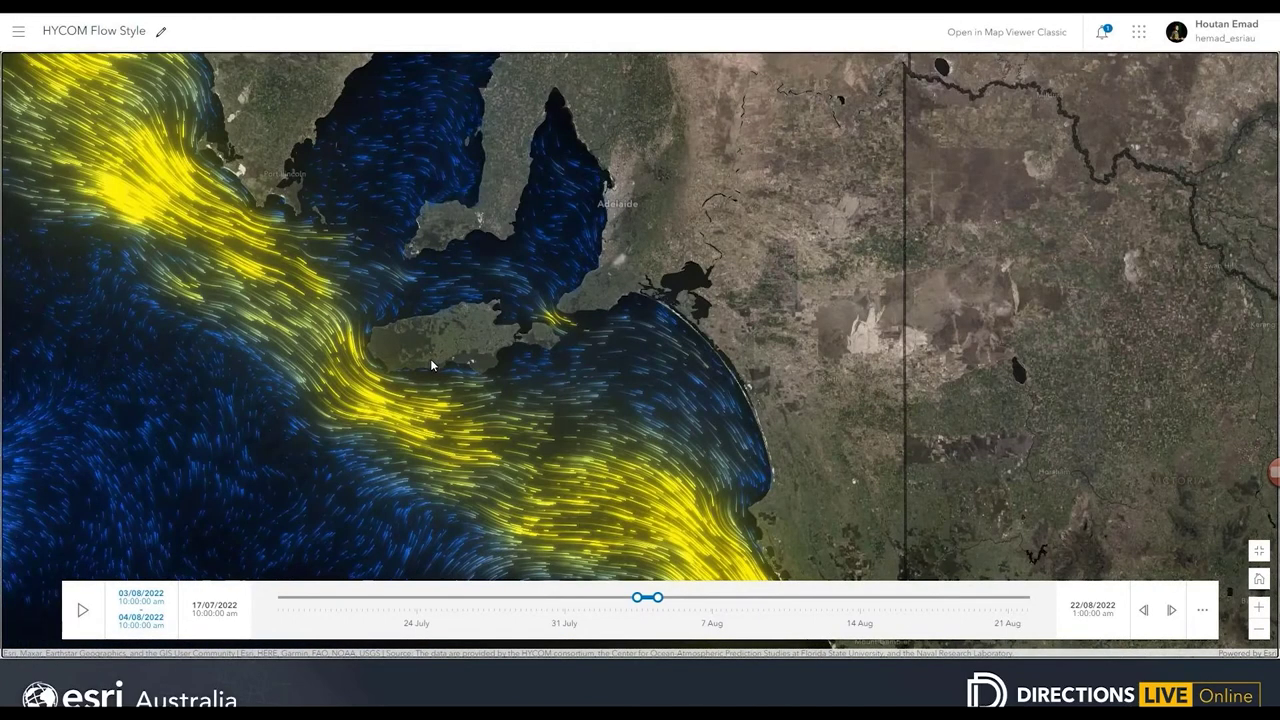
pyautogui.scroll(-3, 430, 358)
pyautogui.scroll(-2, 486, 317)
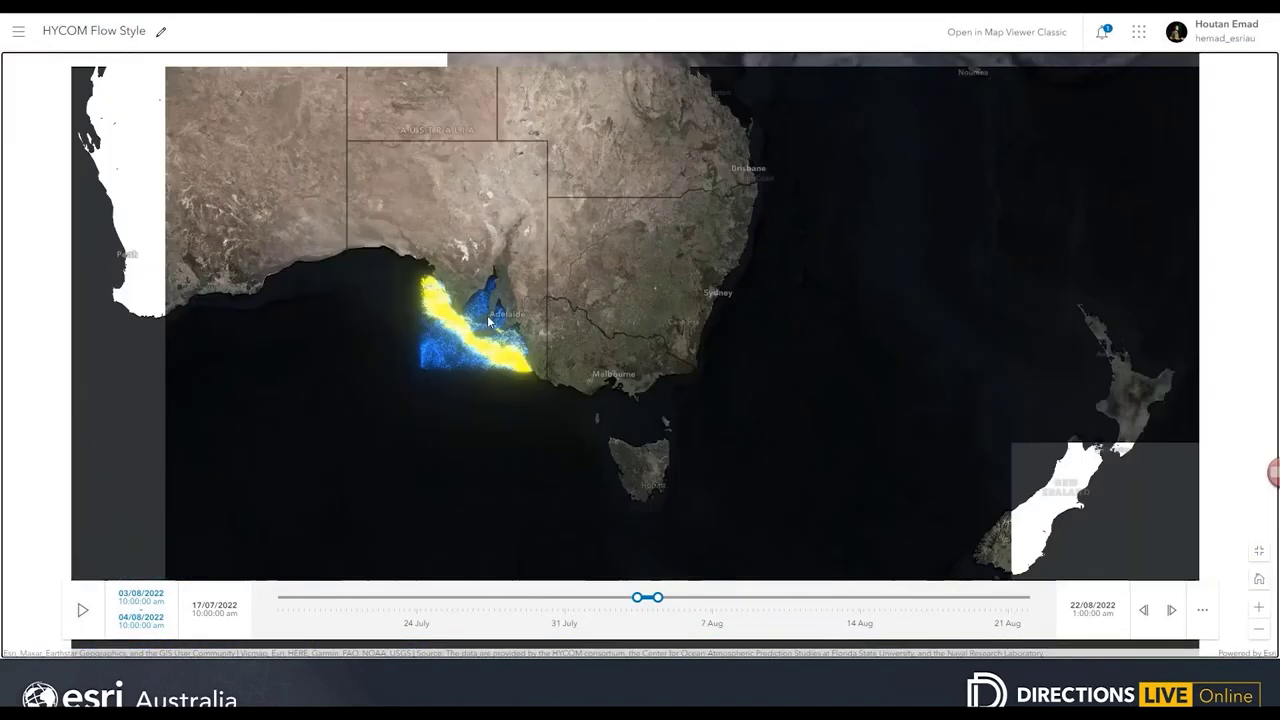
# Examine the current flow and eddies off Australia's southeast coast near Sydney
pyautogui.moveTo(675, 274); pyautogui.dragTo(565, 349)
pyautogui.scroll(3, 574, 369)
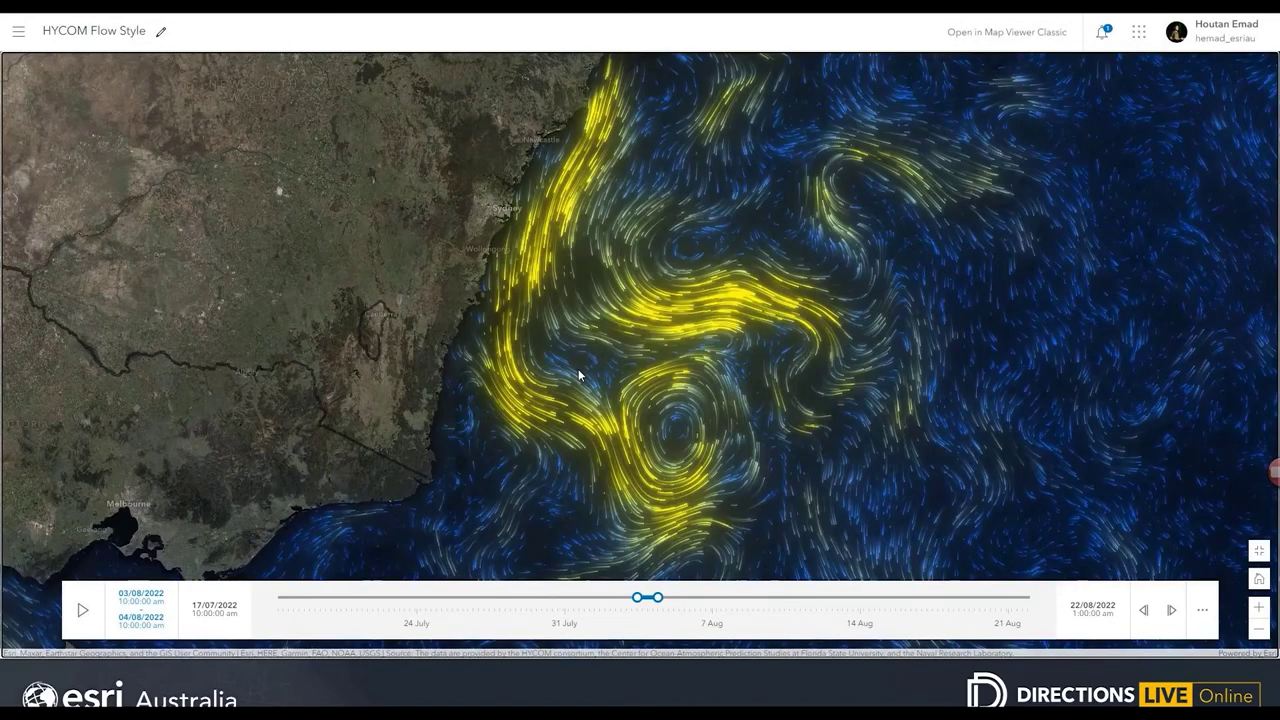
pyautogui.scroll(2, 631, 365)
pyautogui.moveTo(652, 438); pyautogui.dragTo(652, 338)
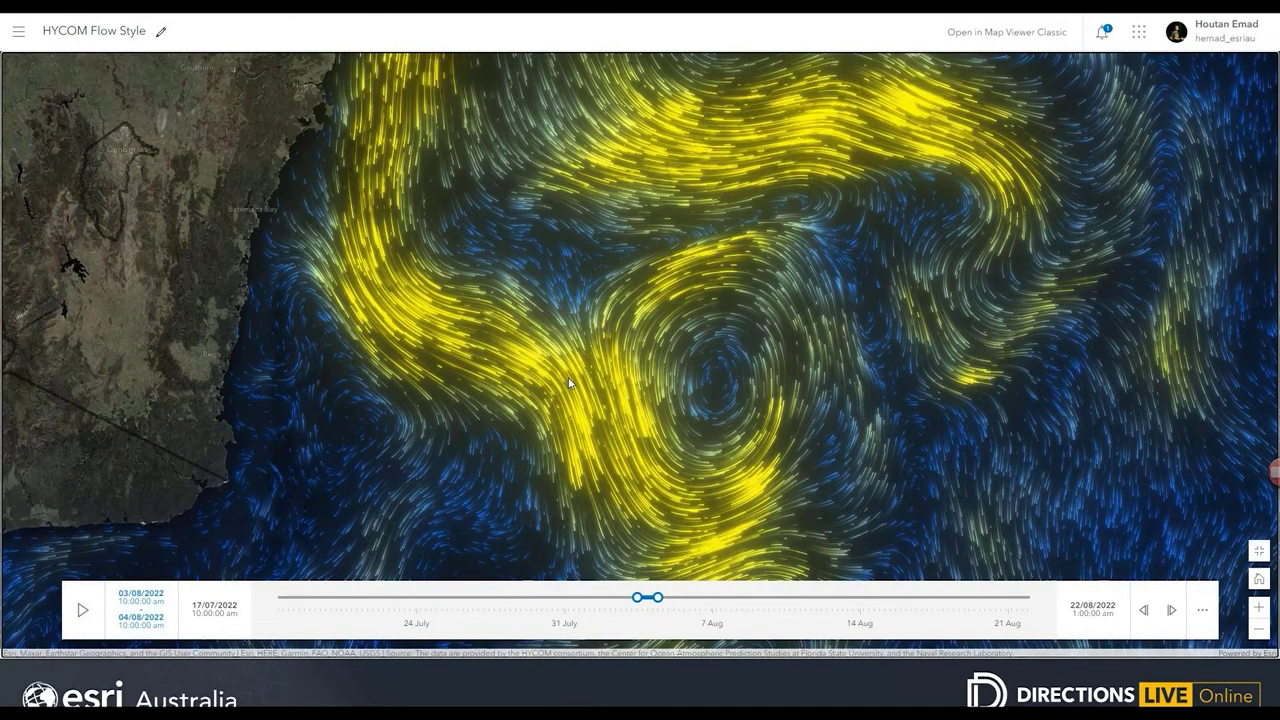
pyautogui.scroll(-2, 567, 378)
pyautogui.scroll(-1, 567, 378)
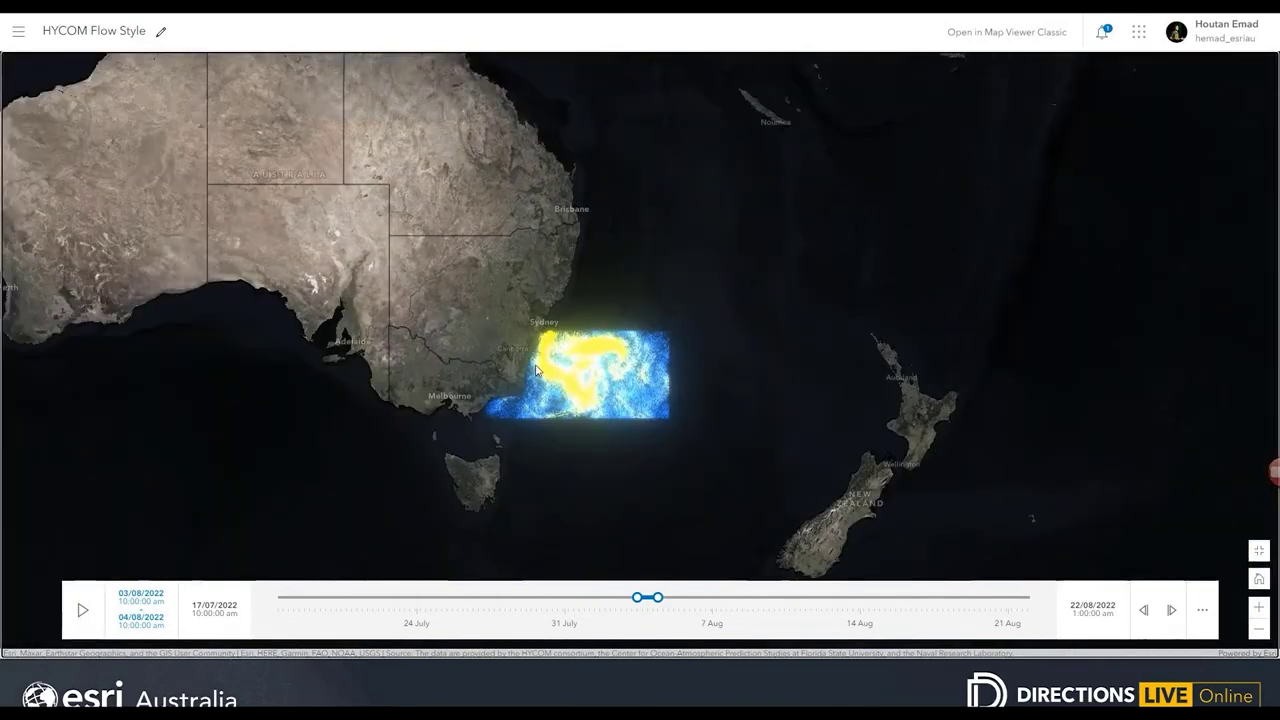
pyautogui.scroll(-1, 451, 336)
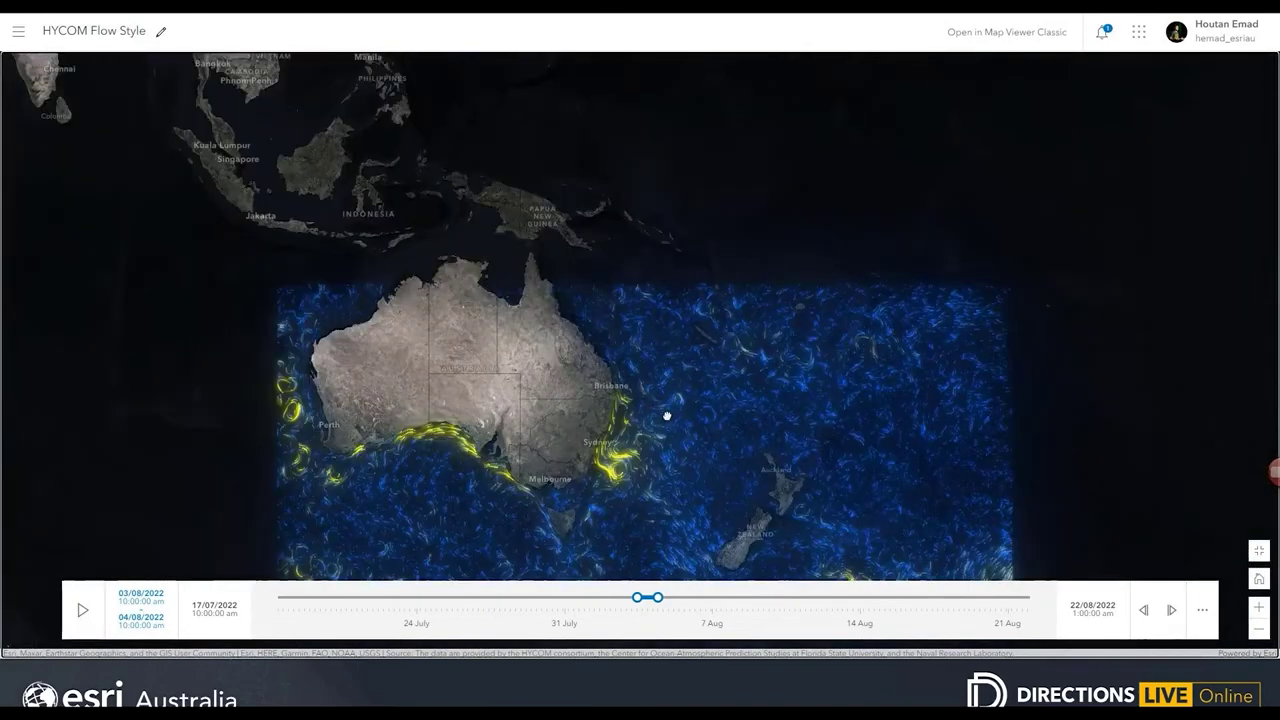
# Examine the currents across the Indian Ocean and the large eddy off the coast of Somalia
pyautogui.moveTo(462, 287); pyautogui.dragTo(763, 347)
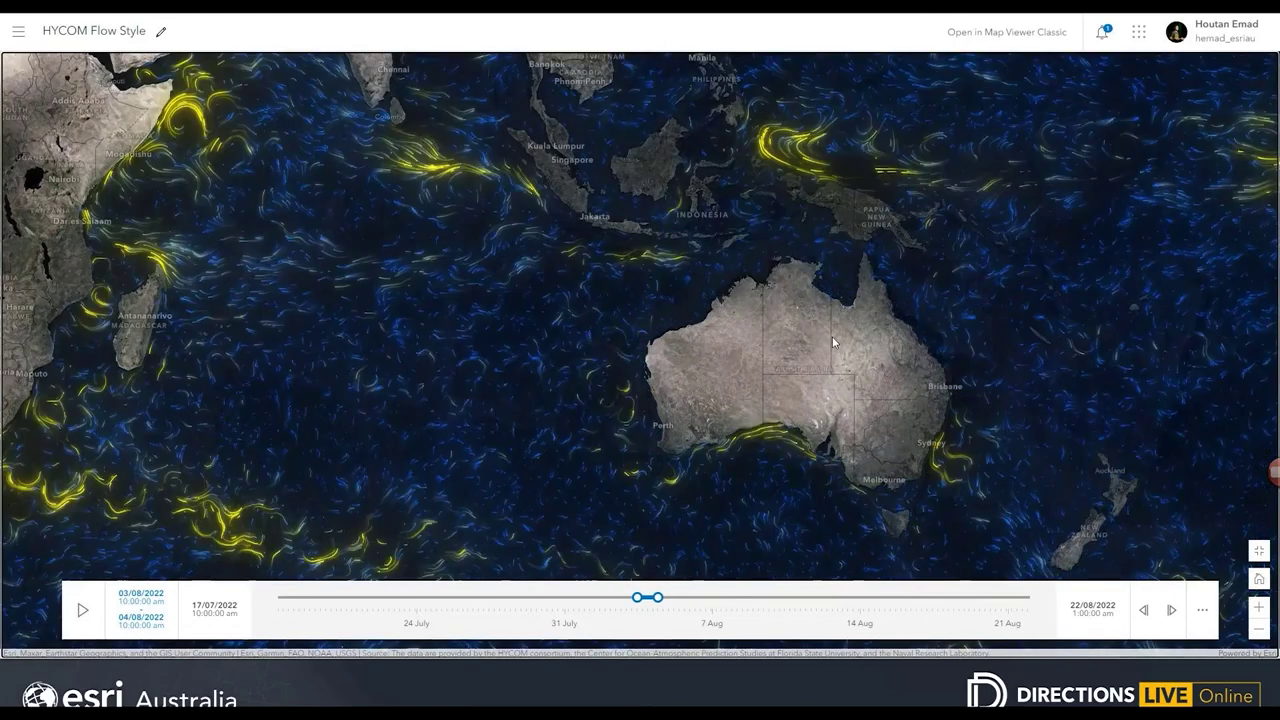
pyautogui.moveTo(264, 263); pyautogui.dragTo(346, 352)
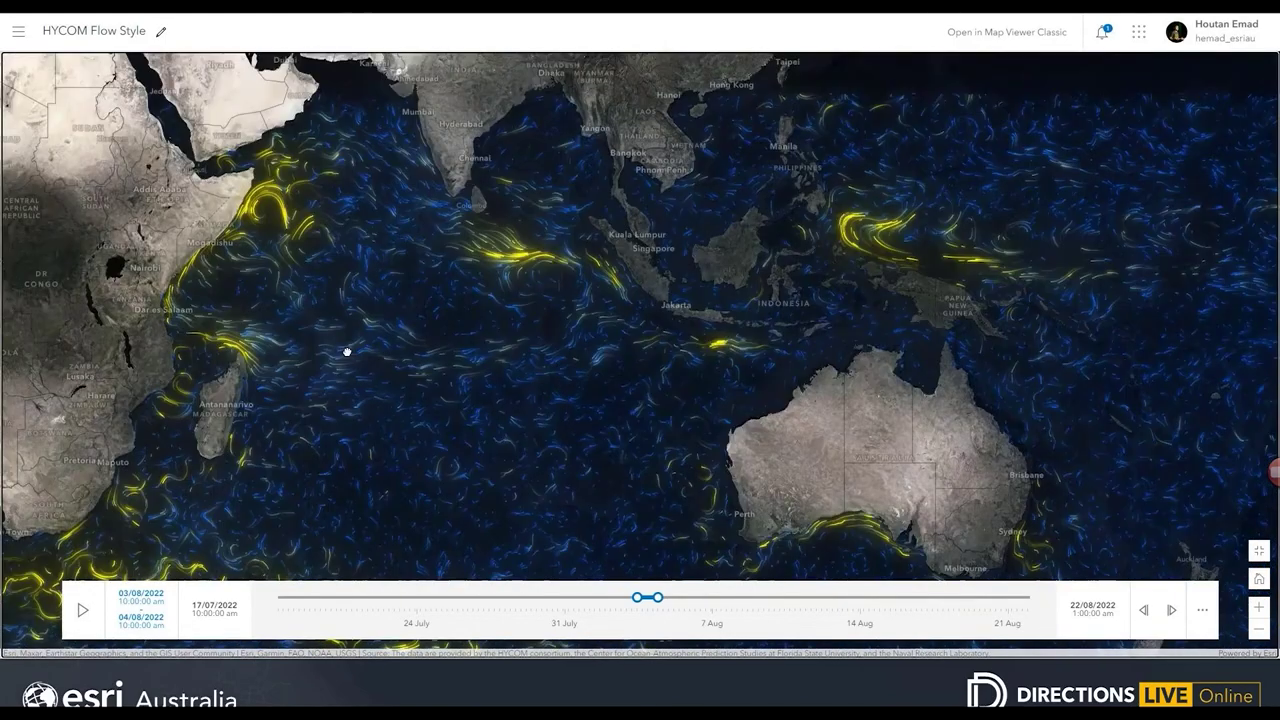
pyautogui.scroll(2, 346, 352)
pyautogui.scroll(3, 316, 347)
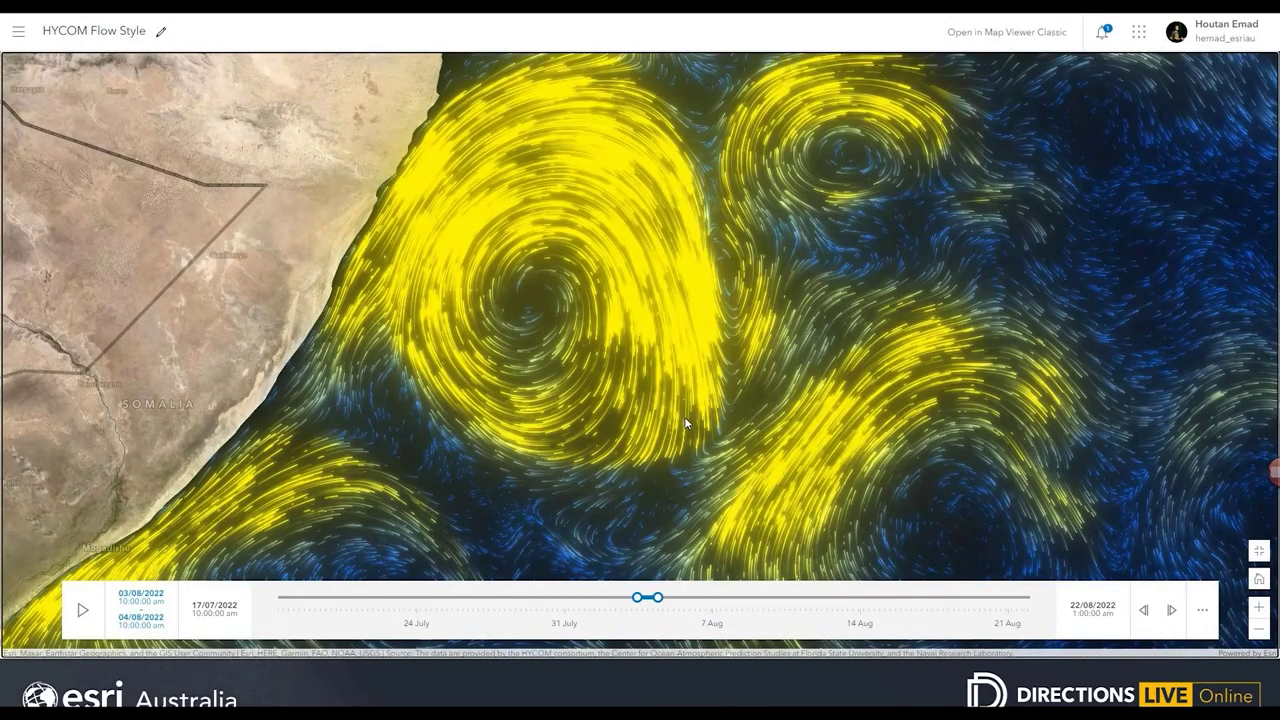
pyautogui.scroll(-5, 685, 418)
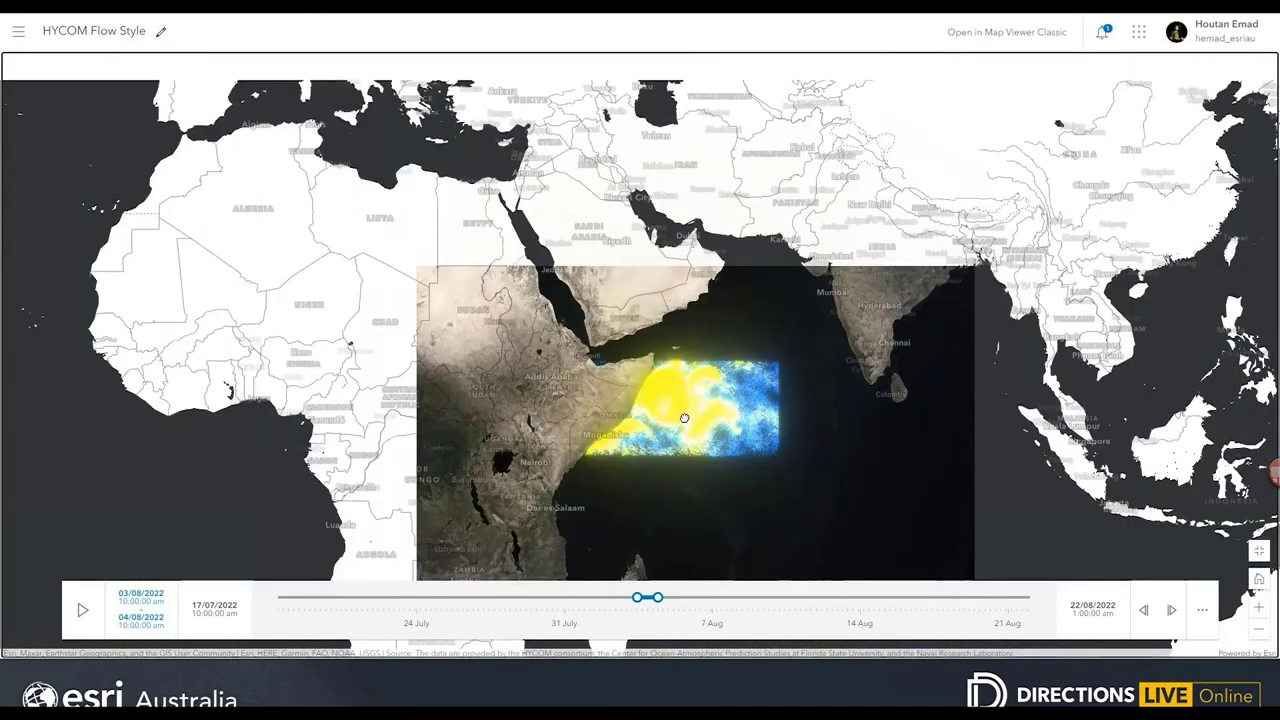
pyautogui.scroll(-2, 684, 418)
pyautogui.moveTo(745, 409); pyautogui.dragTo(690, 416)
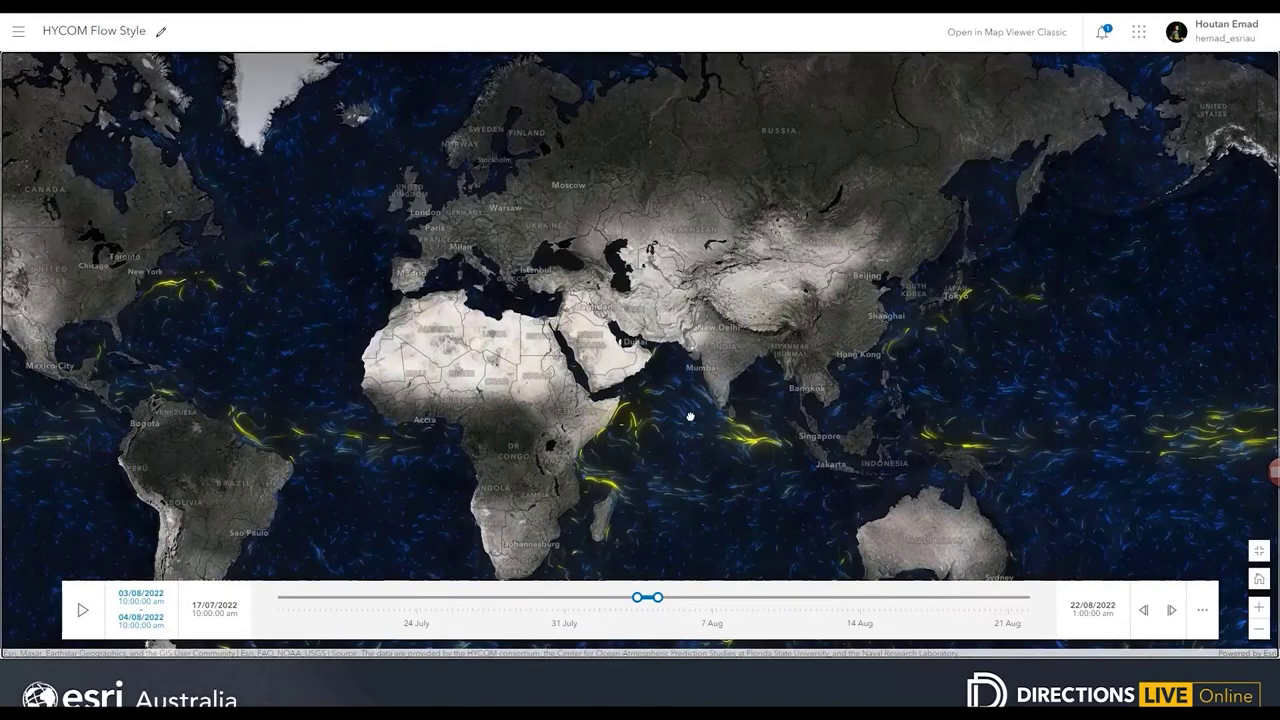
# Survey the ocean currents around the world, then examine the current flowing past Japan into the Pacific
pyautogui.moveTo(605, 442); pyautogui.dragTo(281, 356)
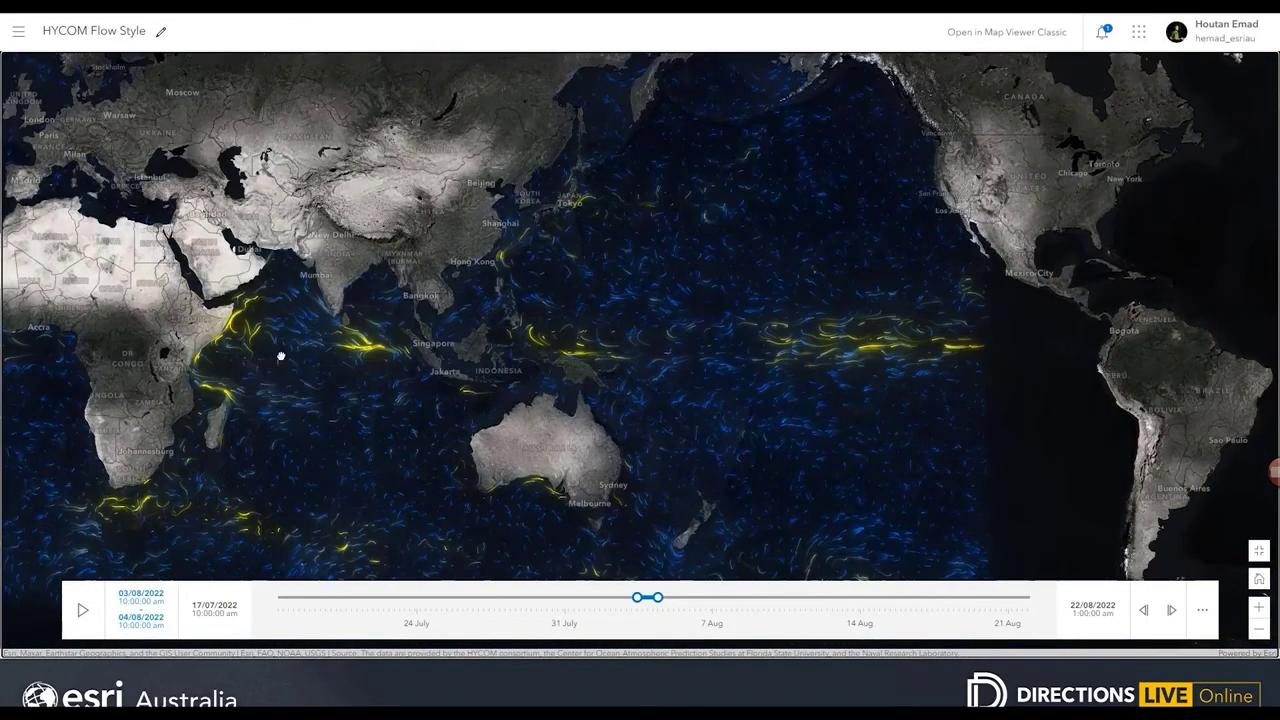
pyautogui.moveTo(789, 415); pyautogui.dragTo(513, 333)
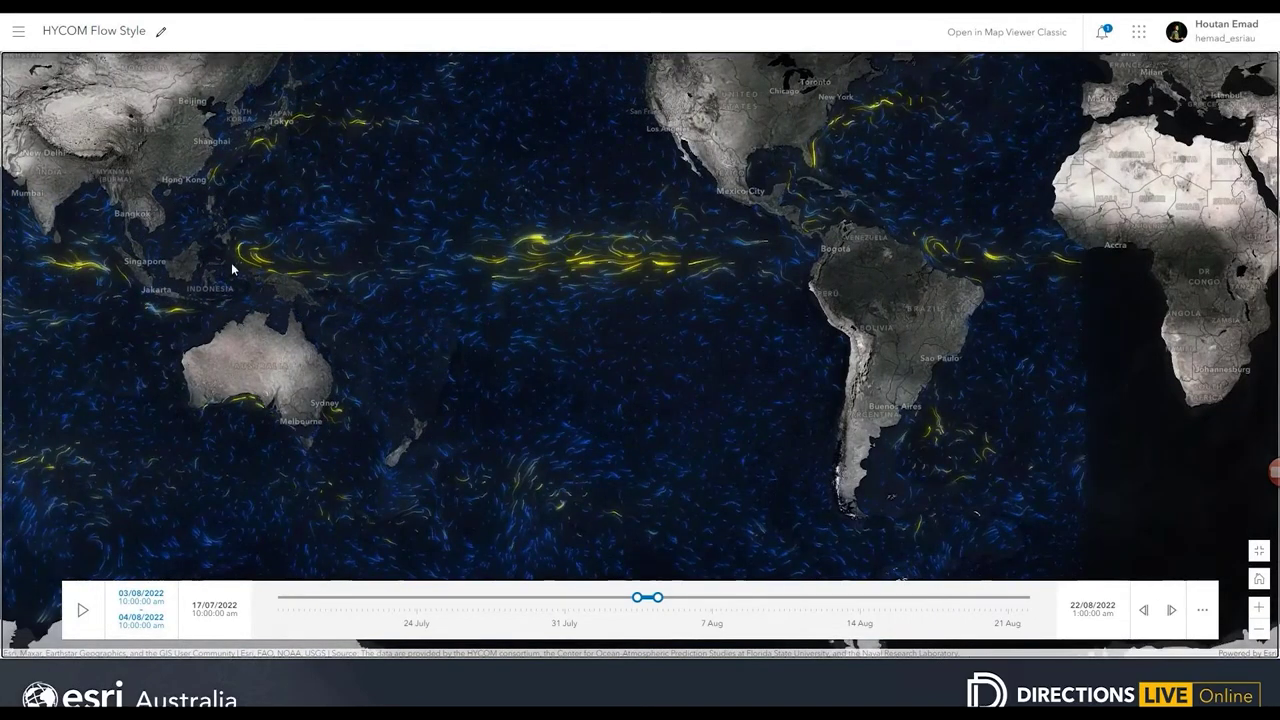
pyautogui.moveTo(807, 277); pyautogui.dragTo(515, 336)
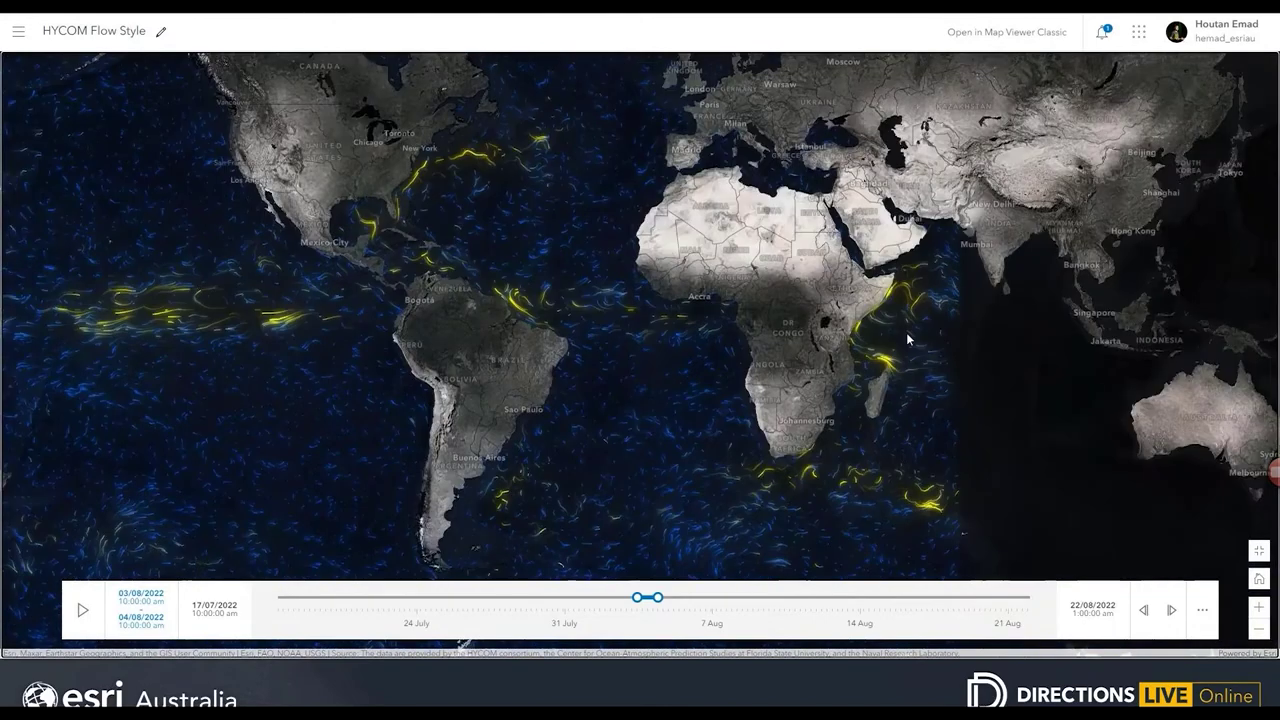
pyautogui.moveTo(908, 340); pyautogui.dragTo(900, 461)
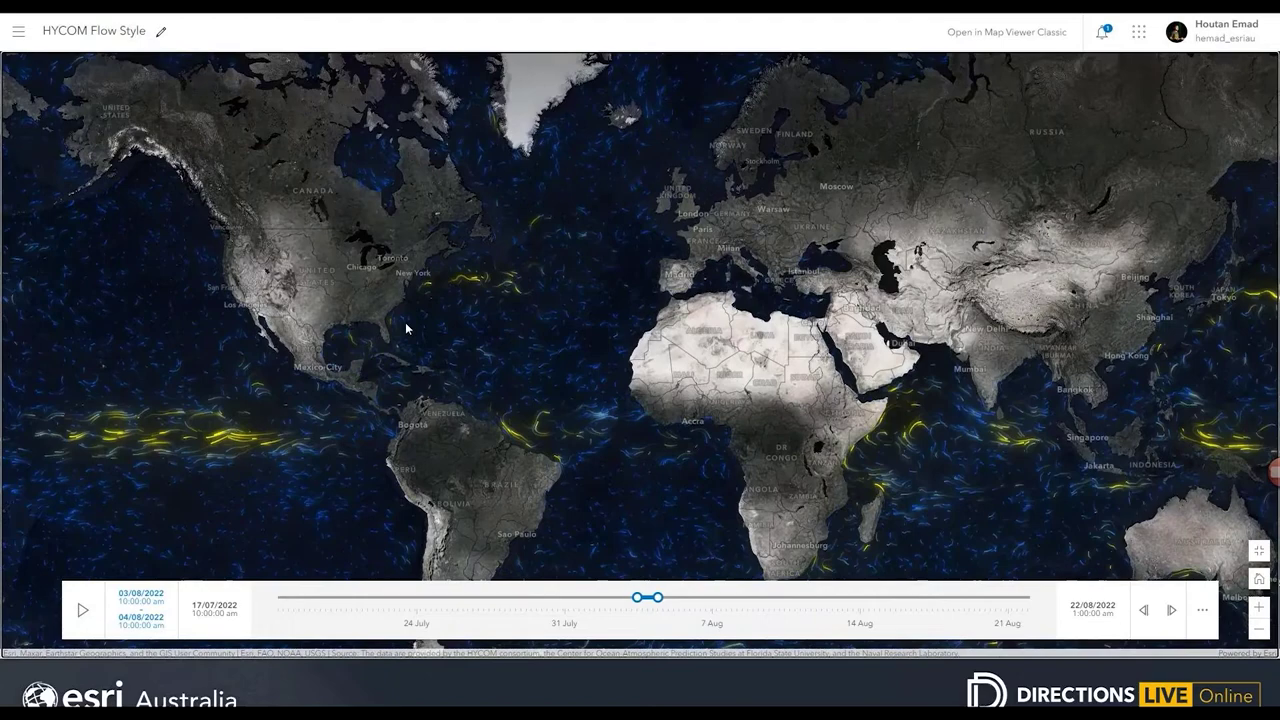
pyautogui.moveTo(789, 420); pyautogui.dragTo(468, 334)
pyautogui.moveTo(971, 420); pyautogui.dragTo(629, 343)
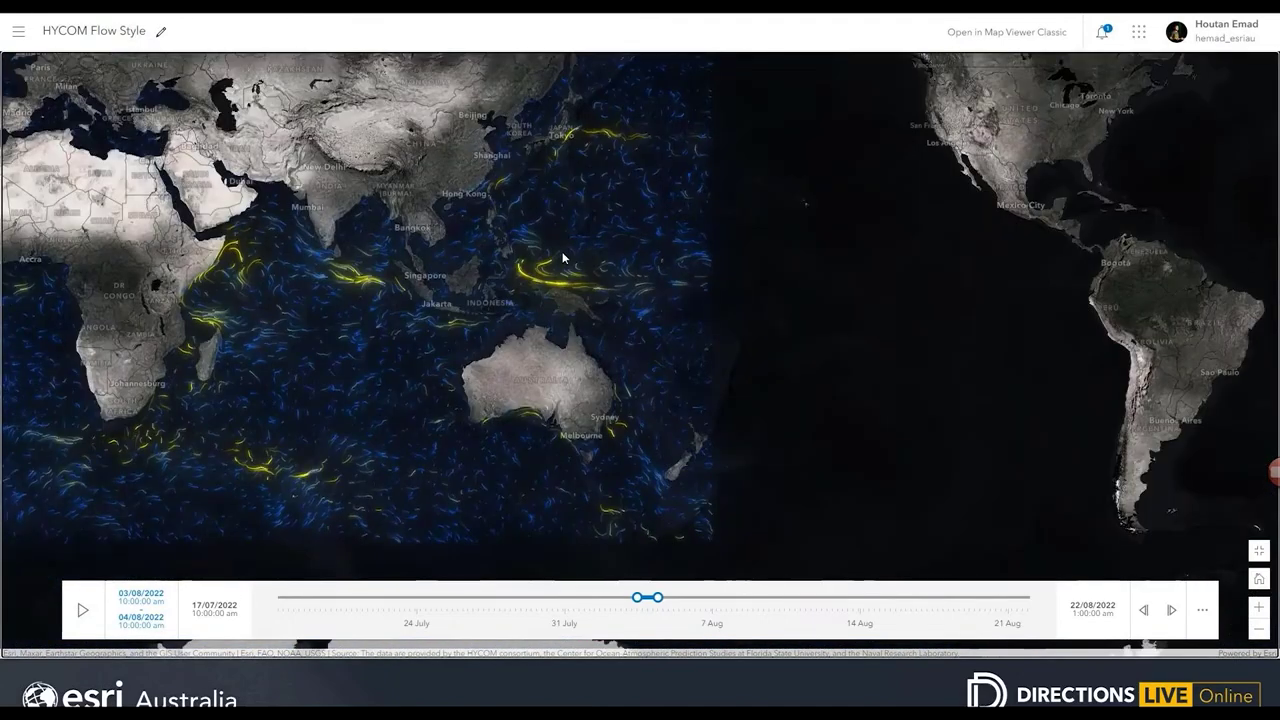
pyautogui.scroll(4, 583, 123)
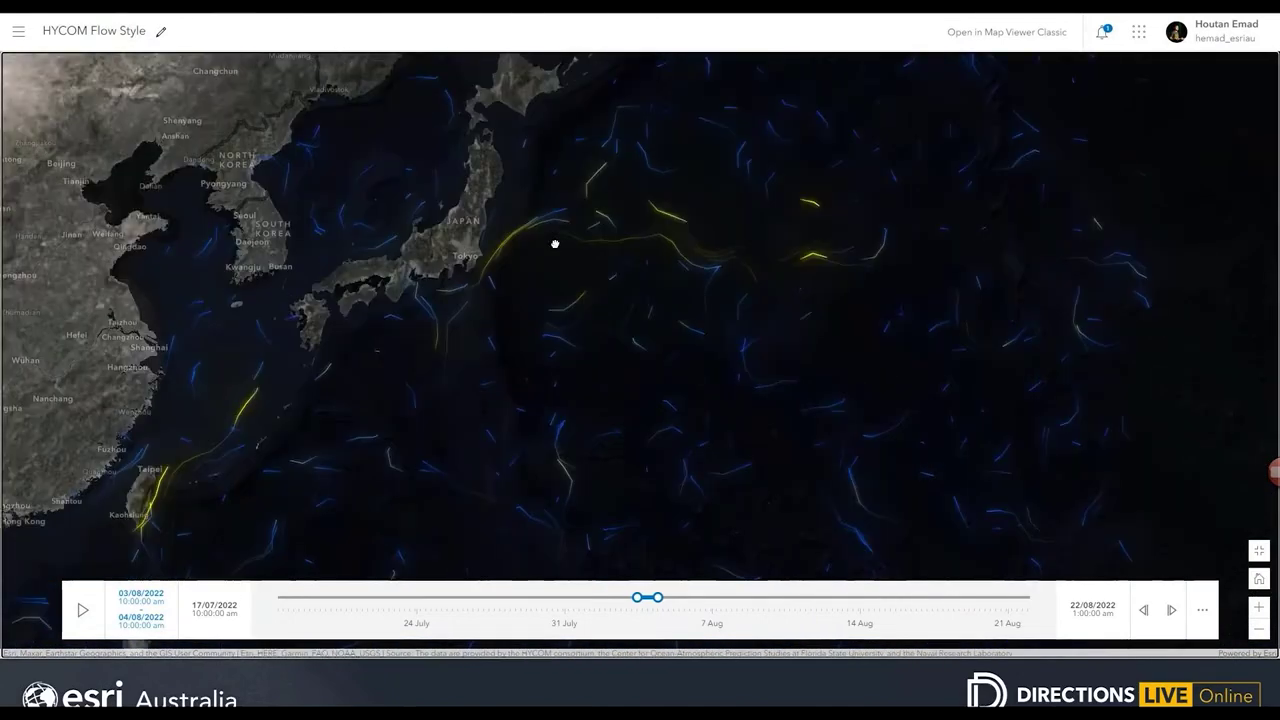
pyautogui.scroll(2, 555, 244)
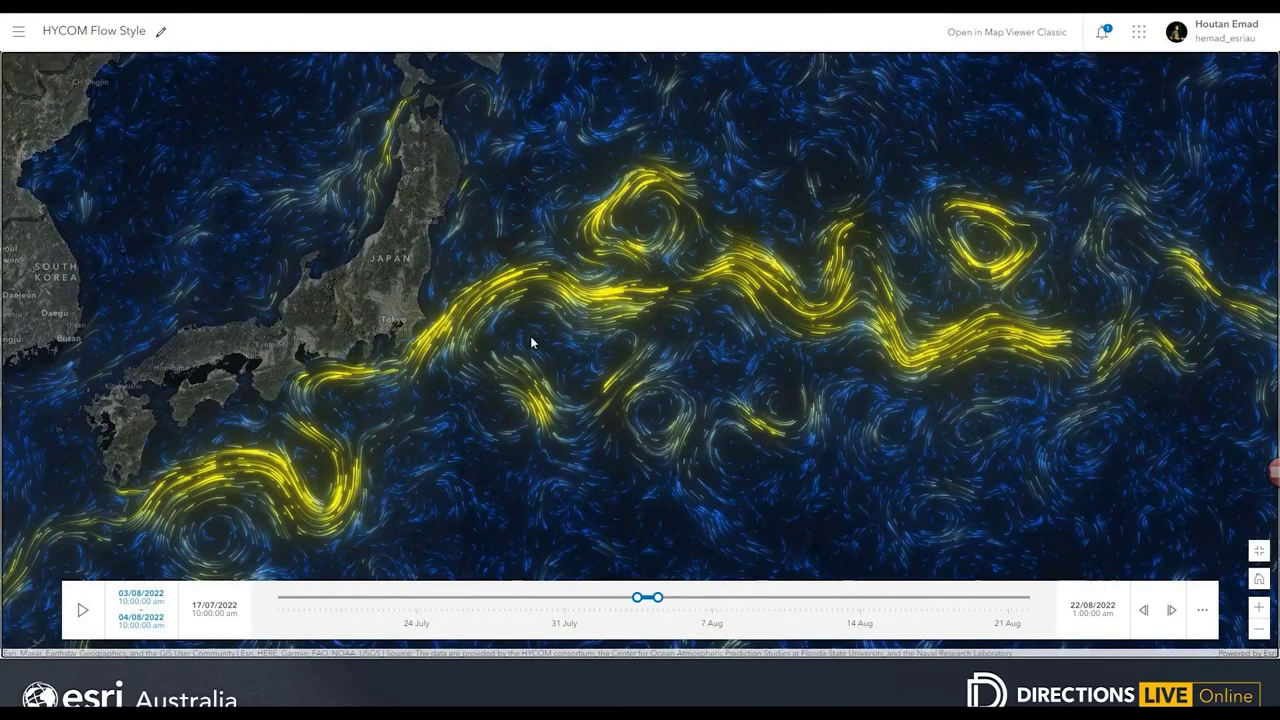
pyautogui.moveTo(531, 343); pyautogui.dragTo(733, 271)
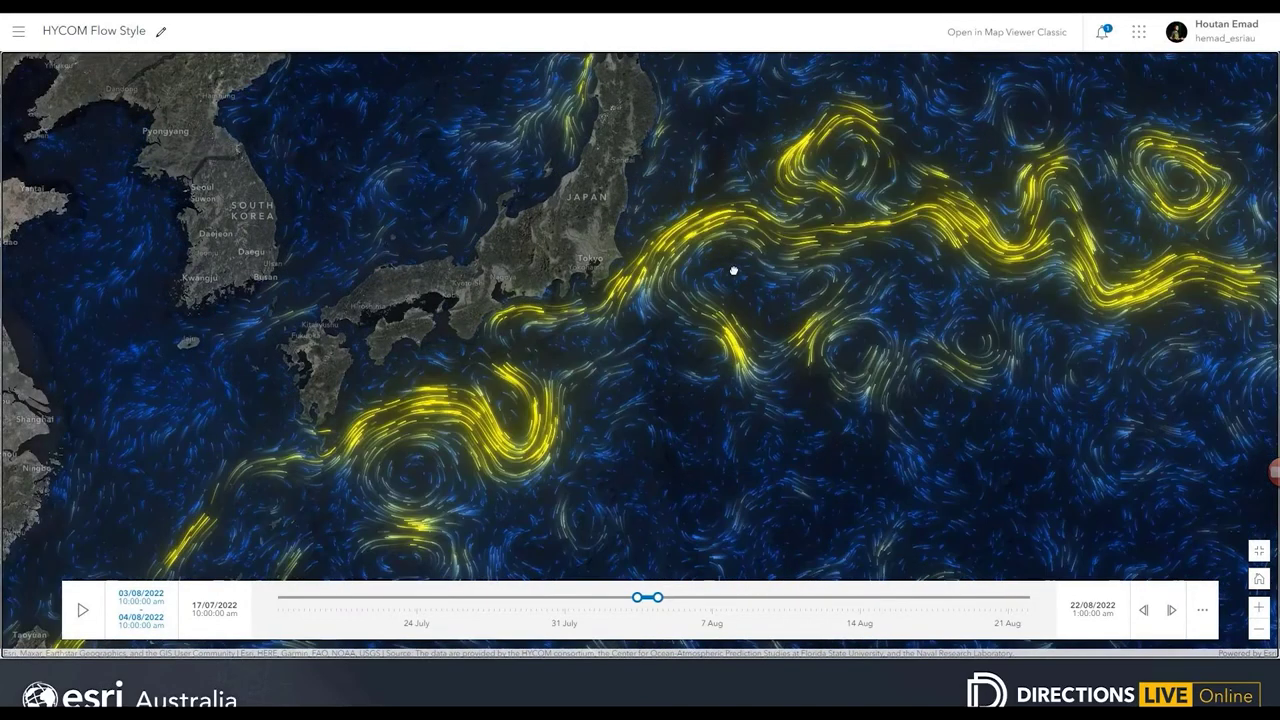
# Restore the map tools and review the Flow style options of the HYCOM - Ocean Current Vectors layer, down to the flow direction
pyautogui.click(1259, 553)
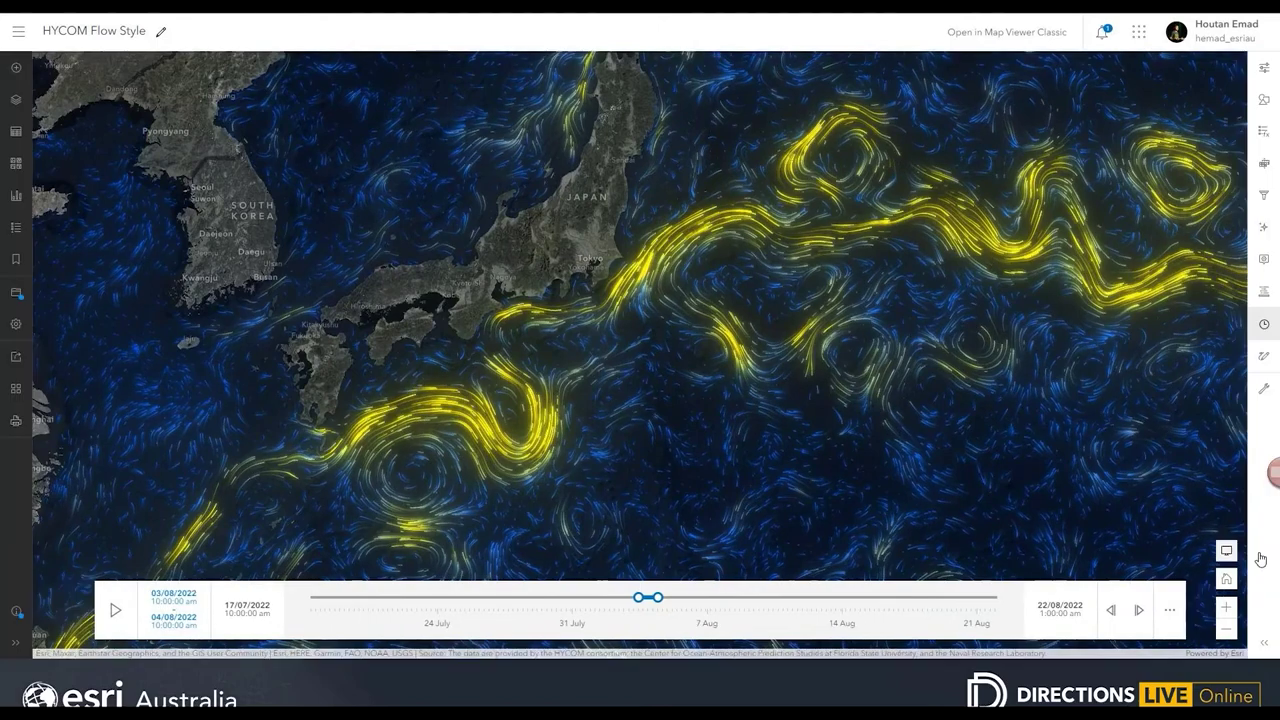
pyautogui.click(1263, 99)
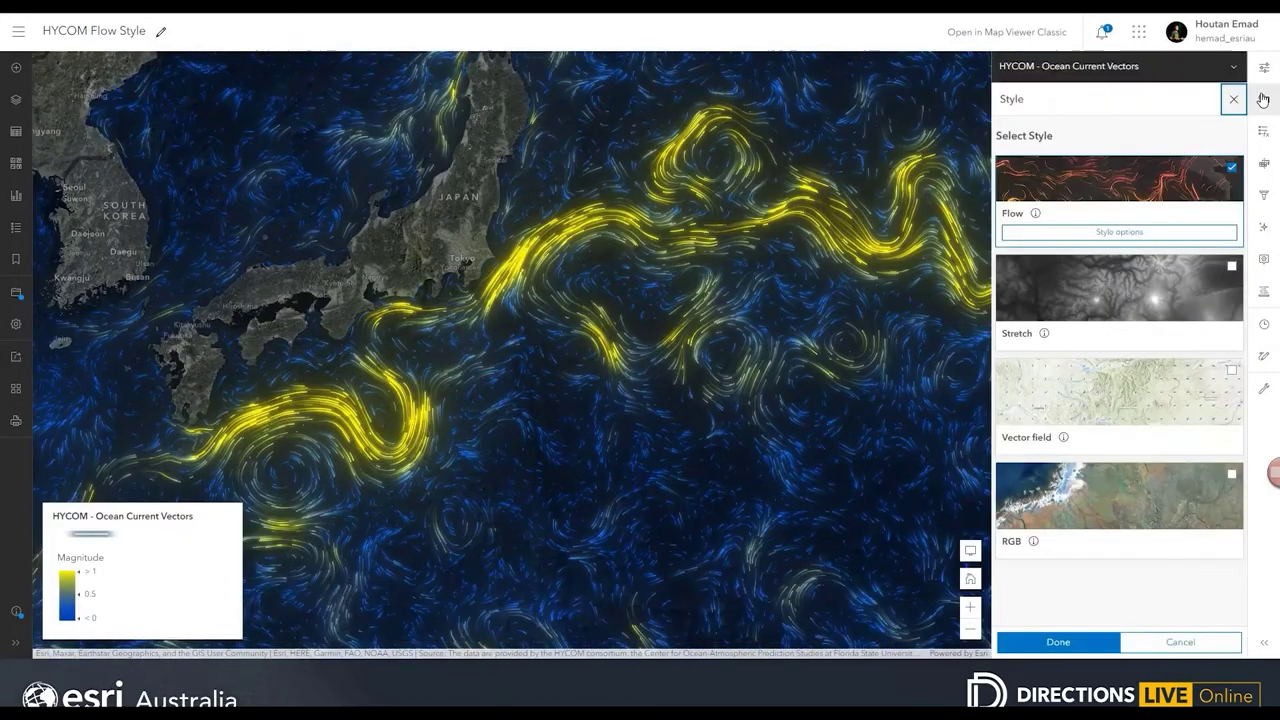
pyautogui.click(1095, 241)
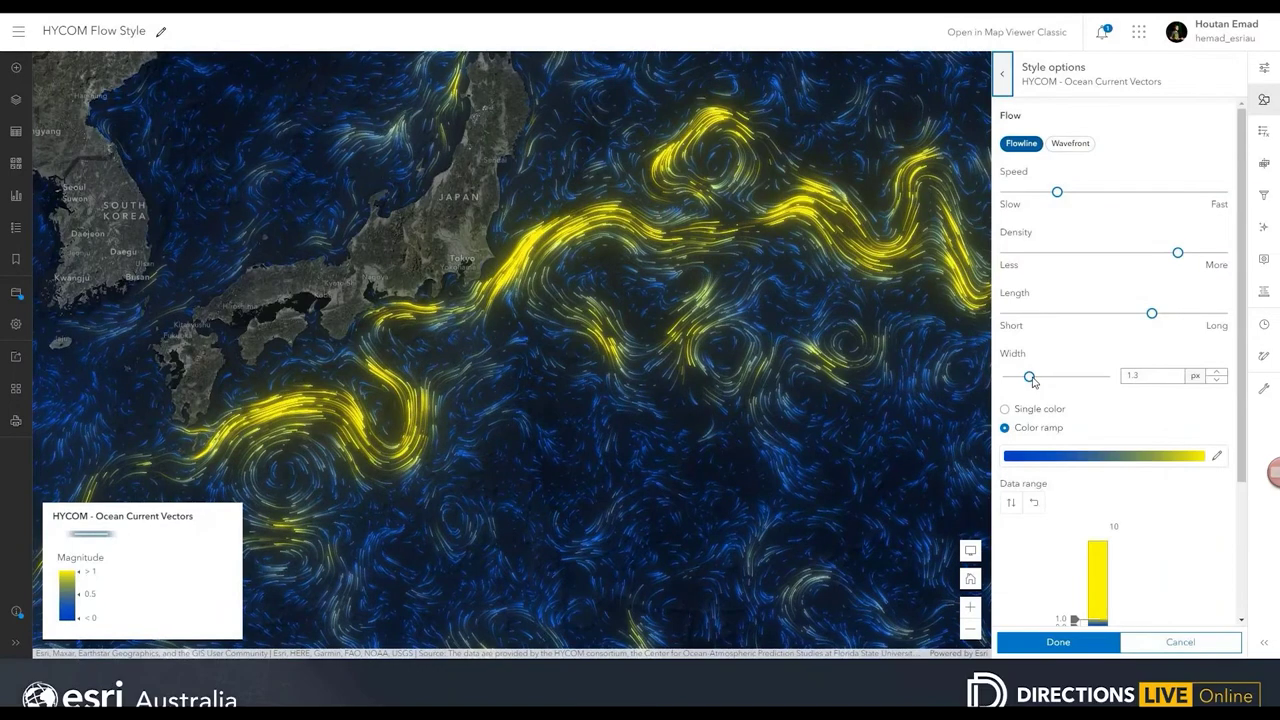
pyautogui.scroll(-1, 1040, 527)
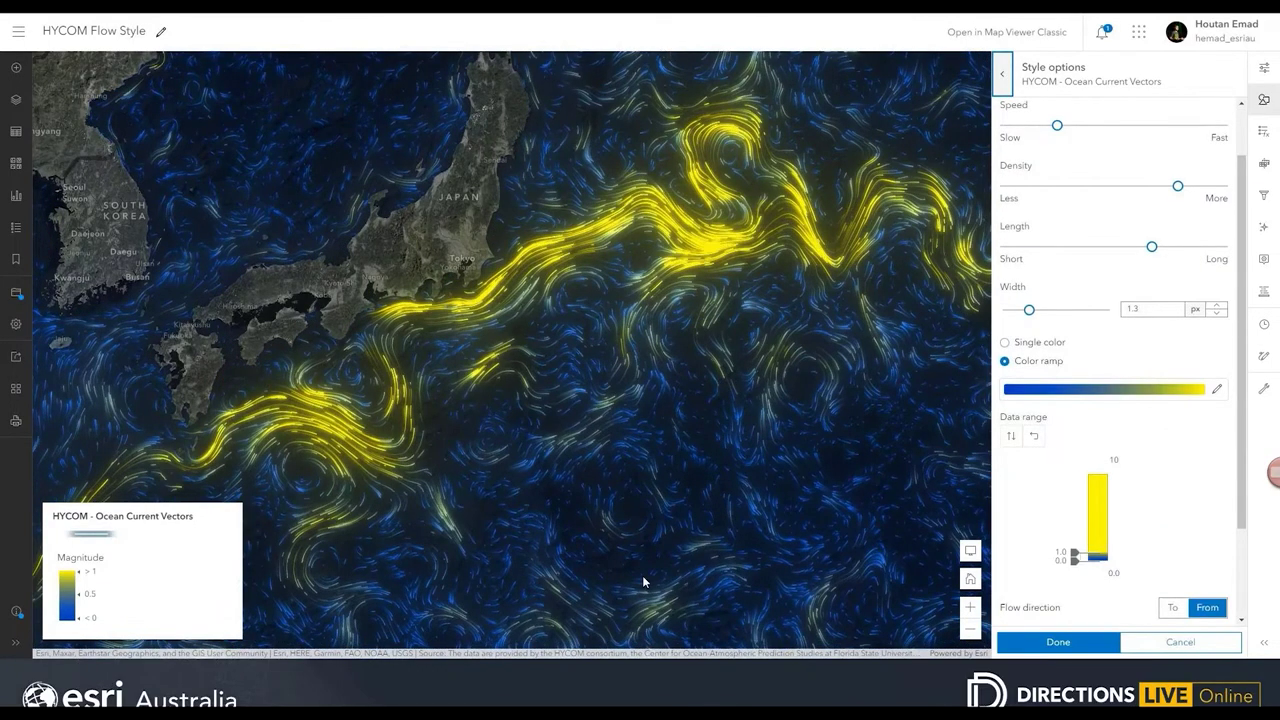
# Raise the flowline animation speed of the HYCOM - Ocean Current Vectors layer to roughly three quarters of the way towards Fast
pyautogui.scroll(1, 1160, 434)
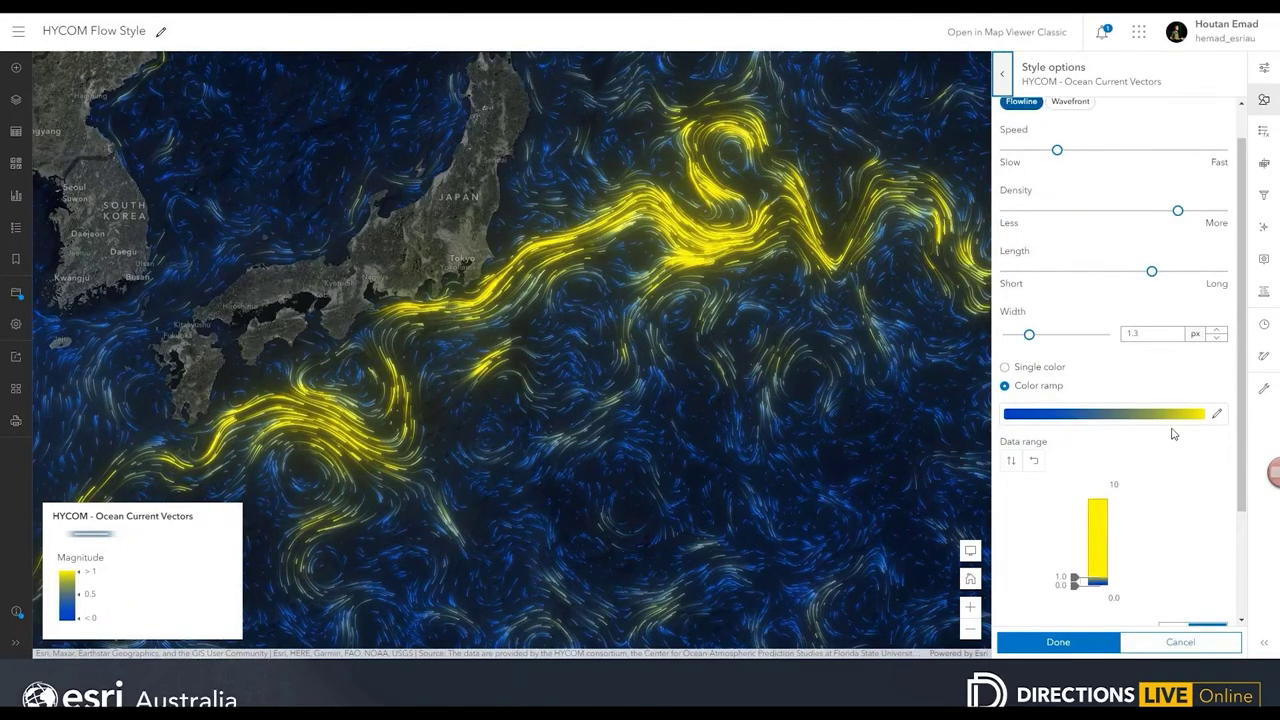
pyautogui.scroll(2, 1173, 433)
pyautogui.moveTo(1057, 190); pyautogui.dragTo(1165, 191)
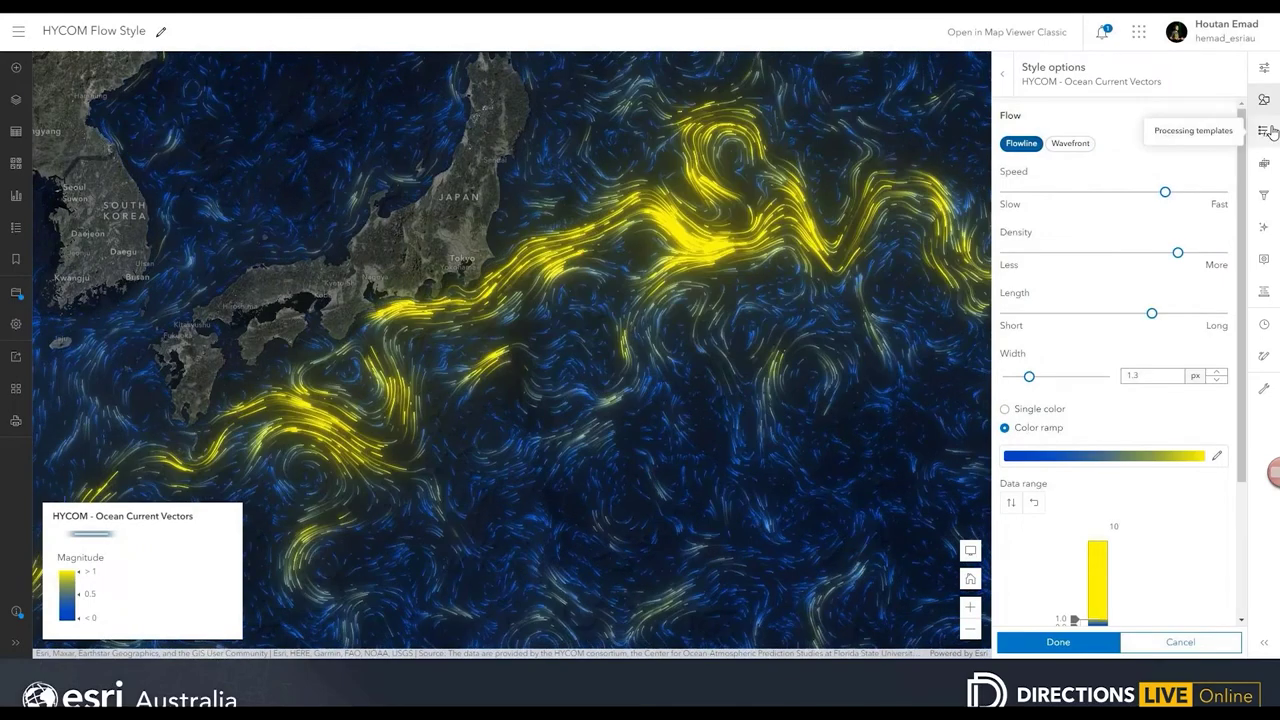
# Turn the ocean current layer's Bloom effect off and on again to compare its appearance with and without the glow
pyautogui.click(1264, 229)
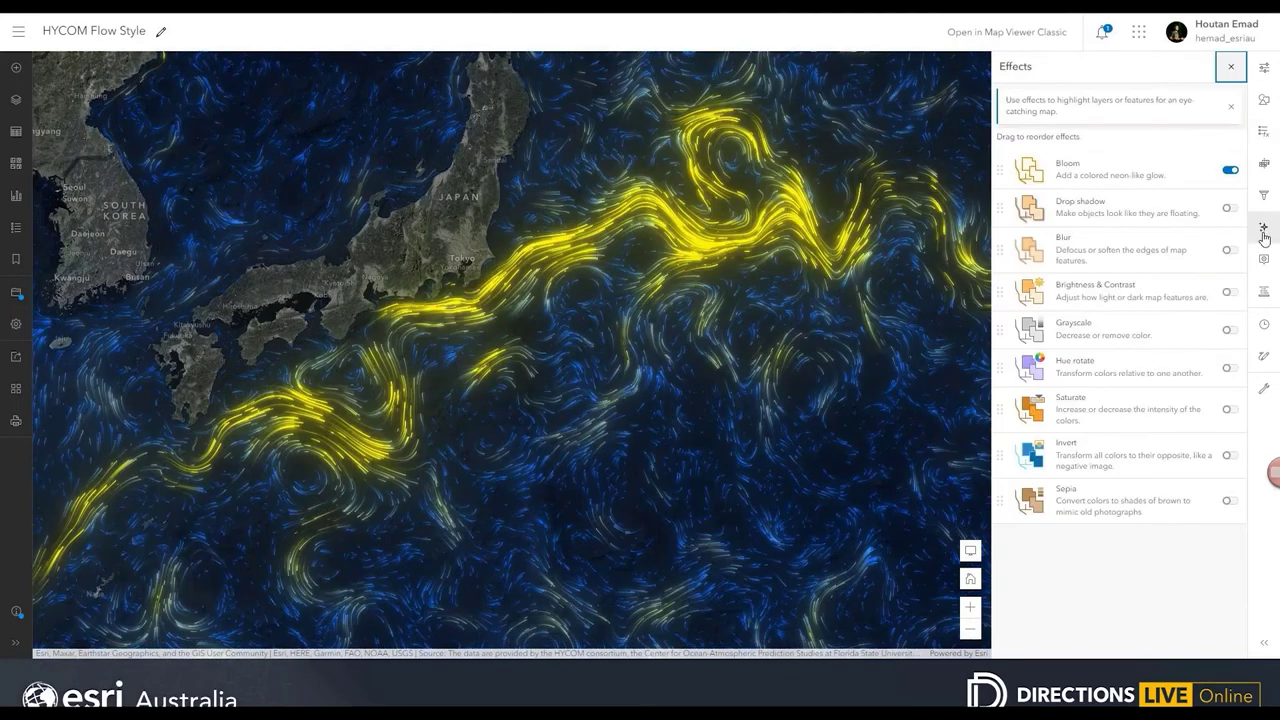
pyautogui.click(1229, 170)
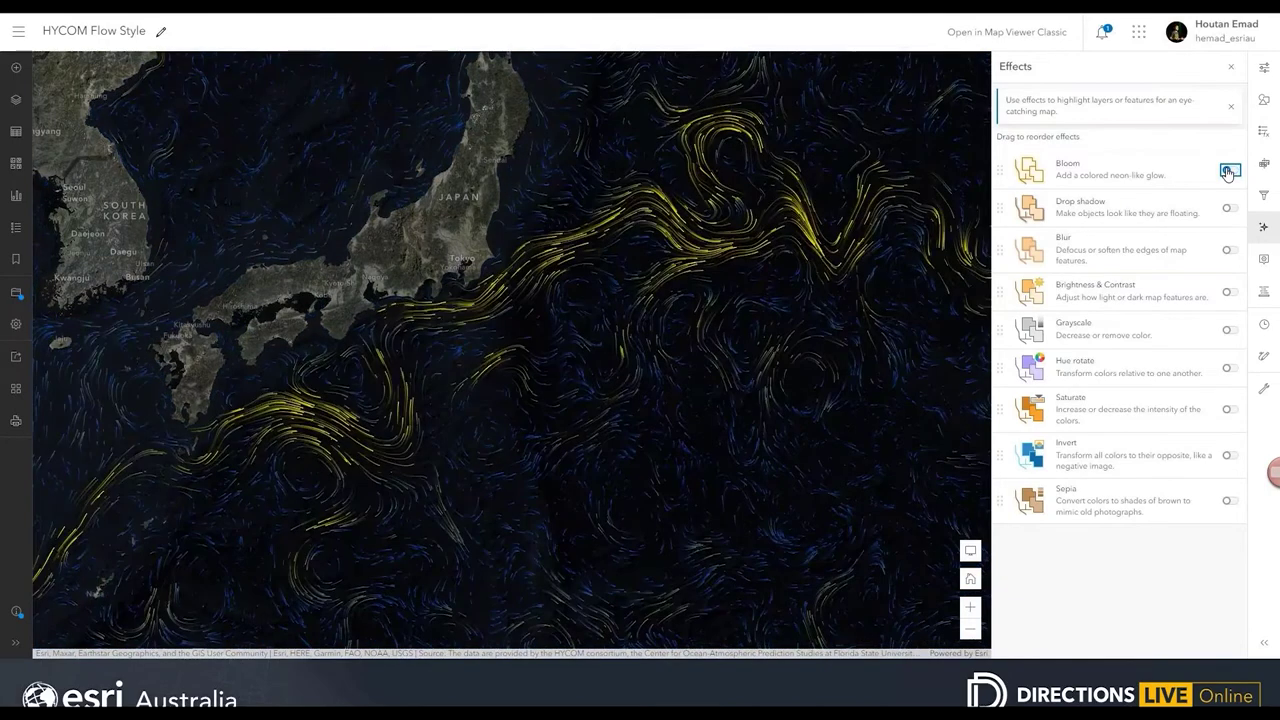
pyautogui.click(1229, 171)
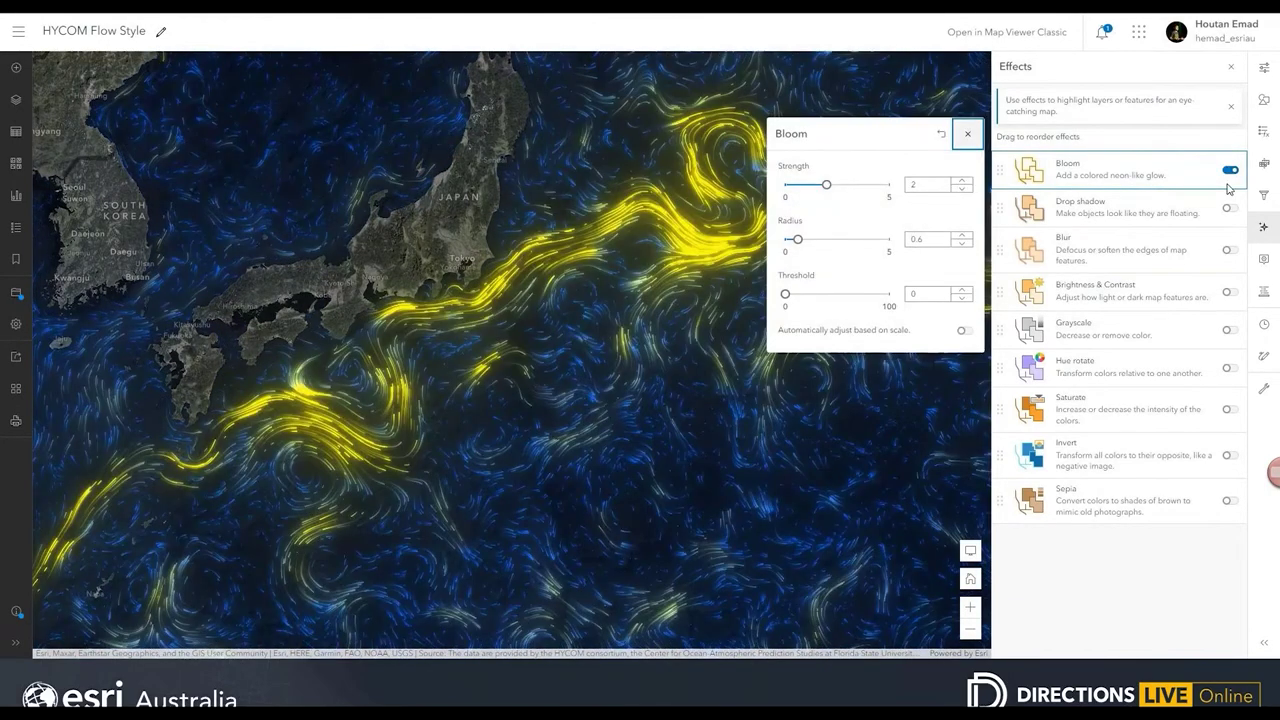
# Preview the Blur and Sepia effects on the ocean current layer one at a time, turning each off again
pyautogui.click(1229, 252)
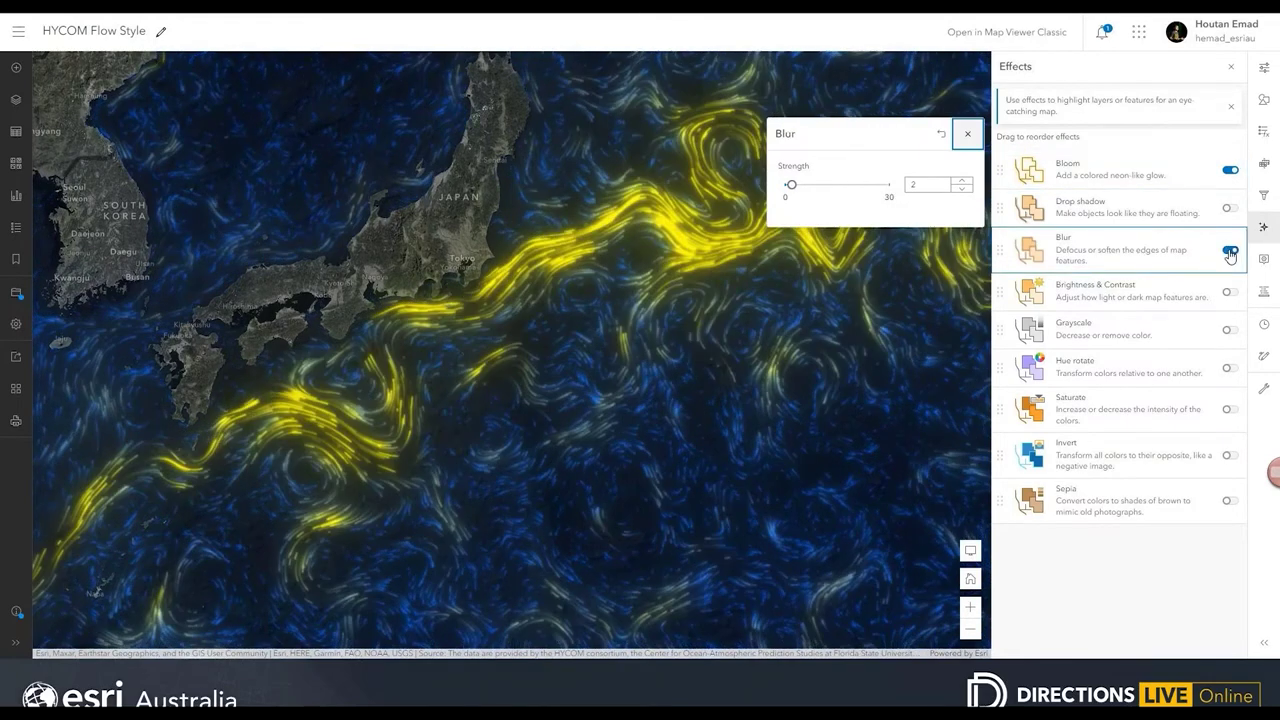
pyautogui.click(1229, 252)
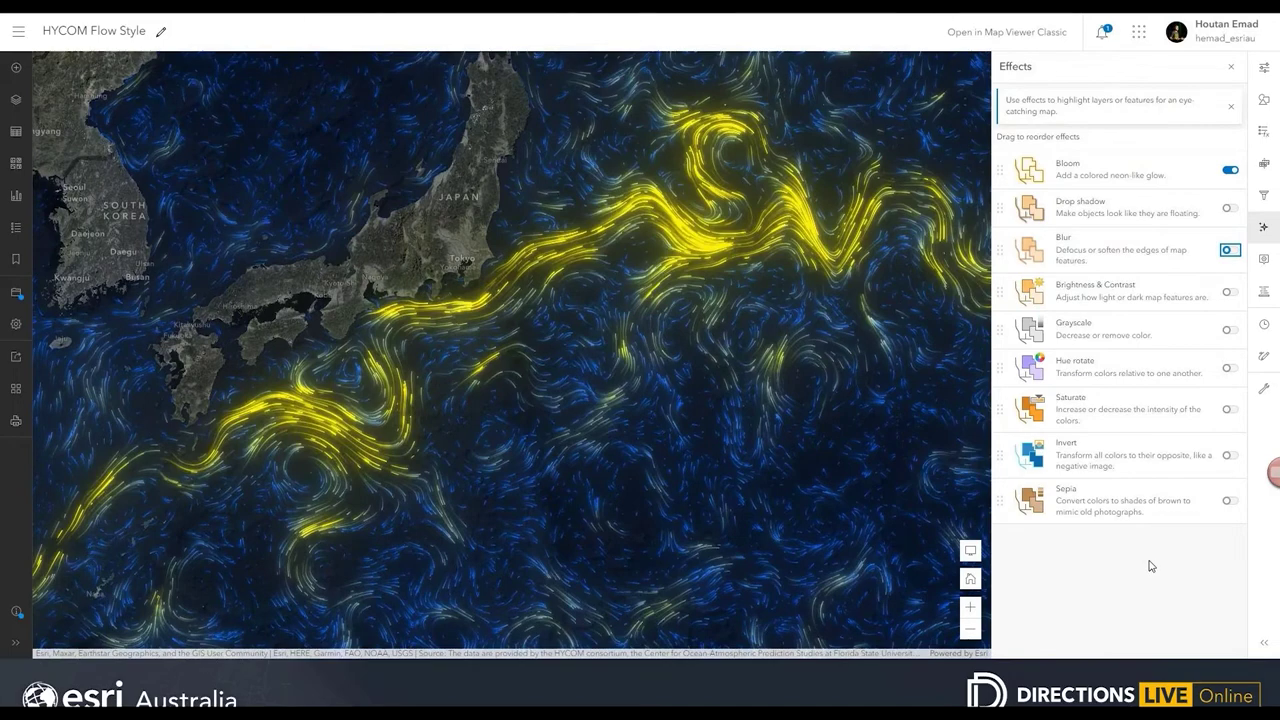
pyautogui.click(1229, 501)
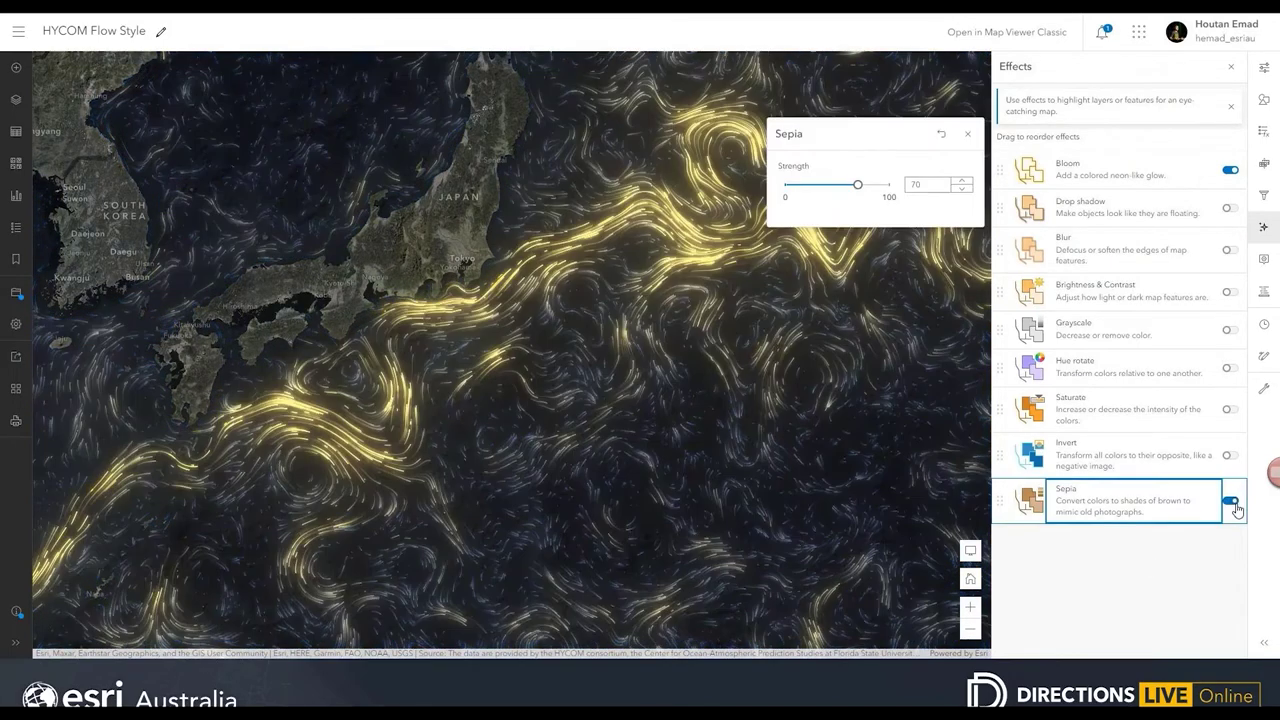
pyautogui.click(1229, 501)
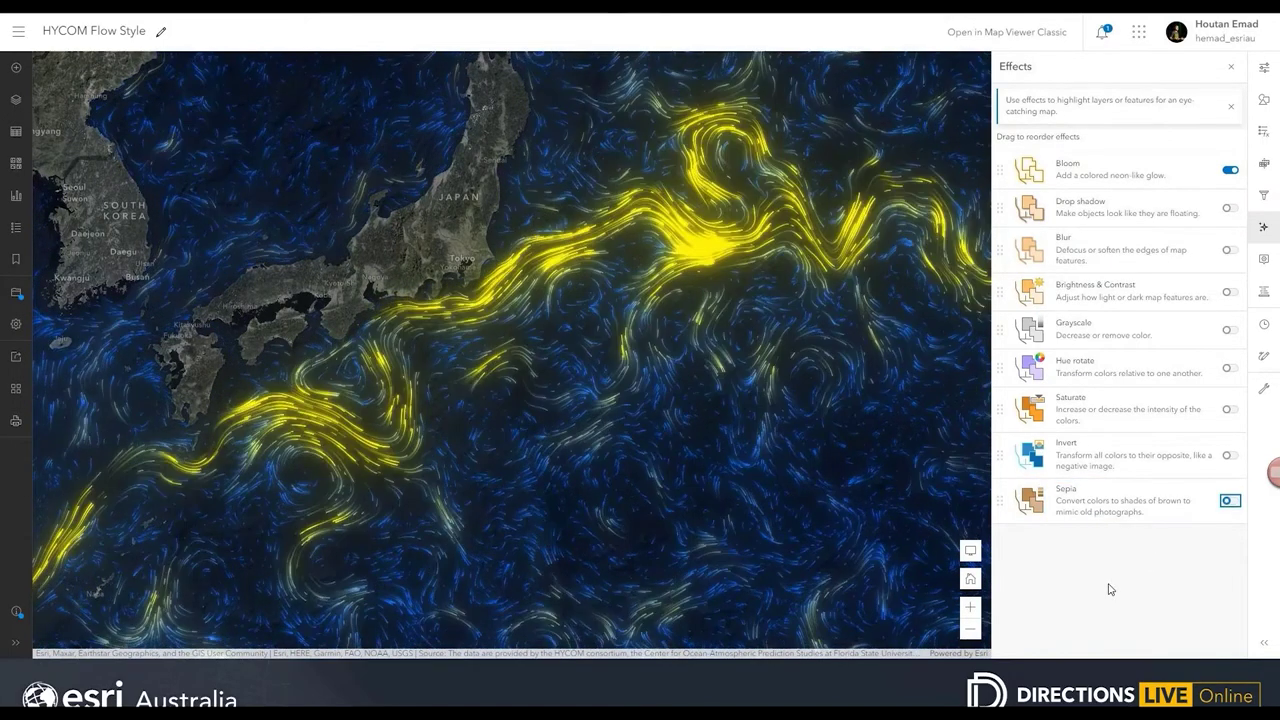
# Switch to the Visulize scene in Scene Viewer and view its Victoria Square, Lameroo and Sydney slides in turn
pyautogui.moveTo(638, 370); pyautogui.dragTo(643, 427)
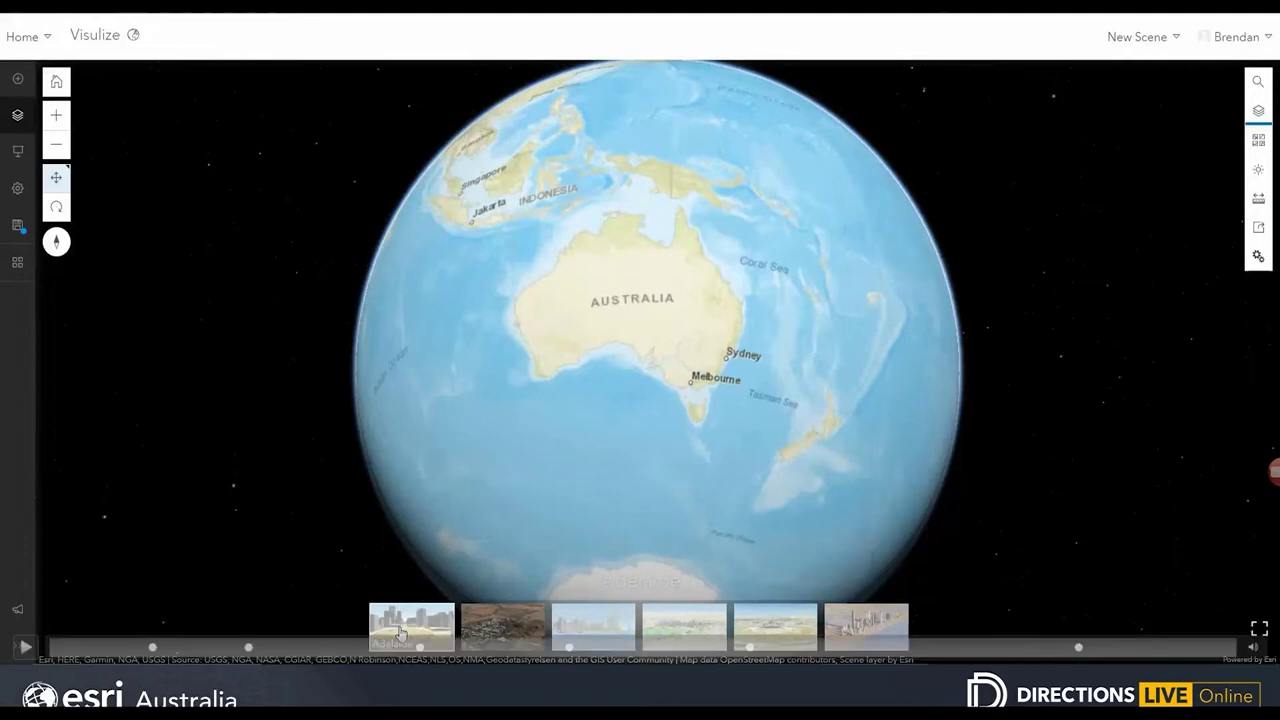
pyautogui.click(400, 628)
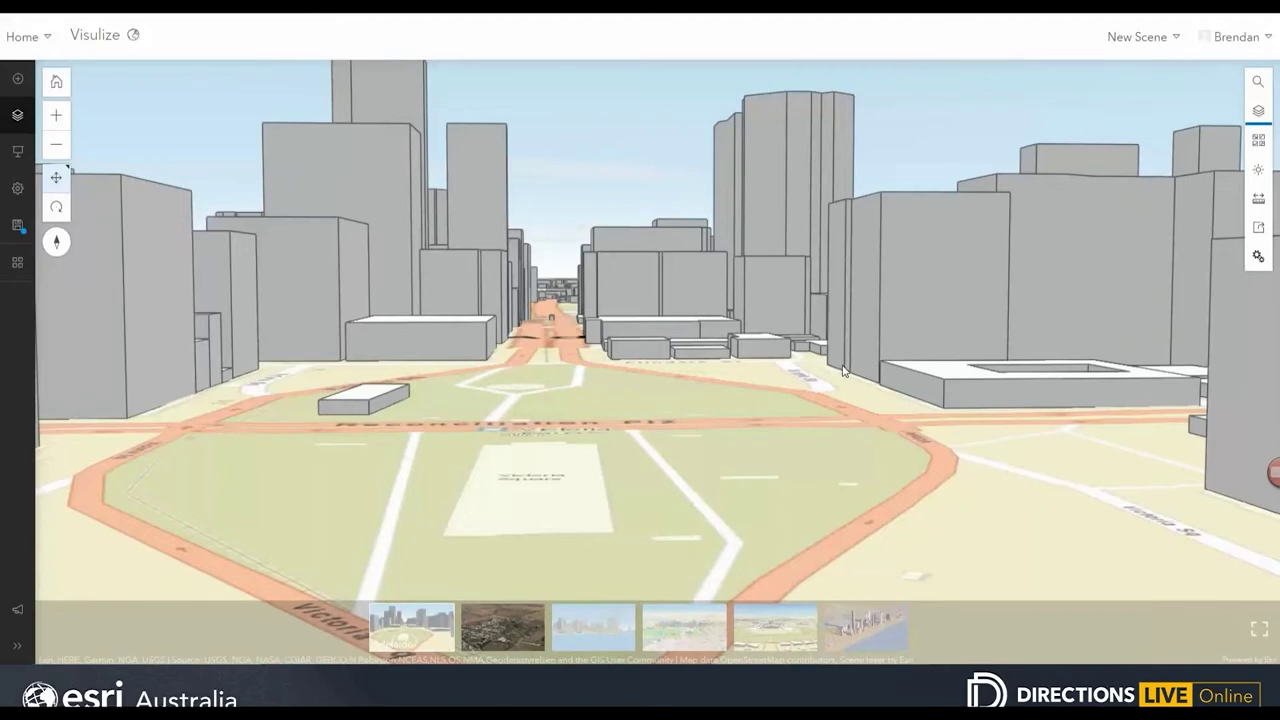
pyautogui.click(512, 632)
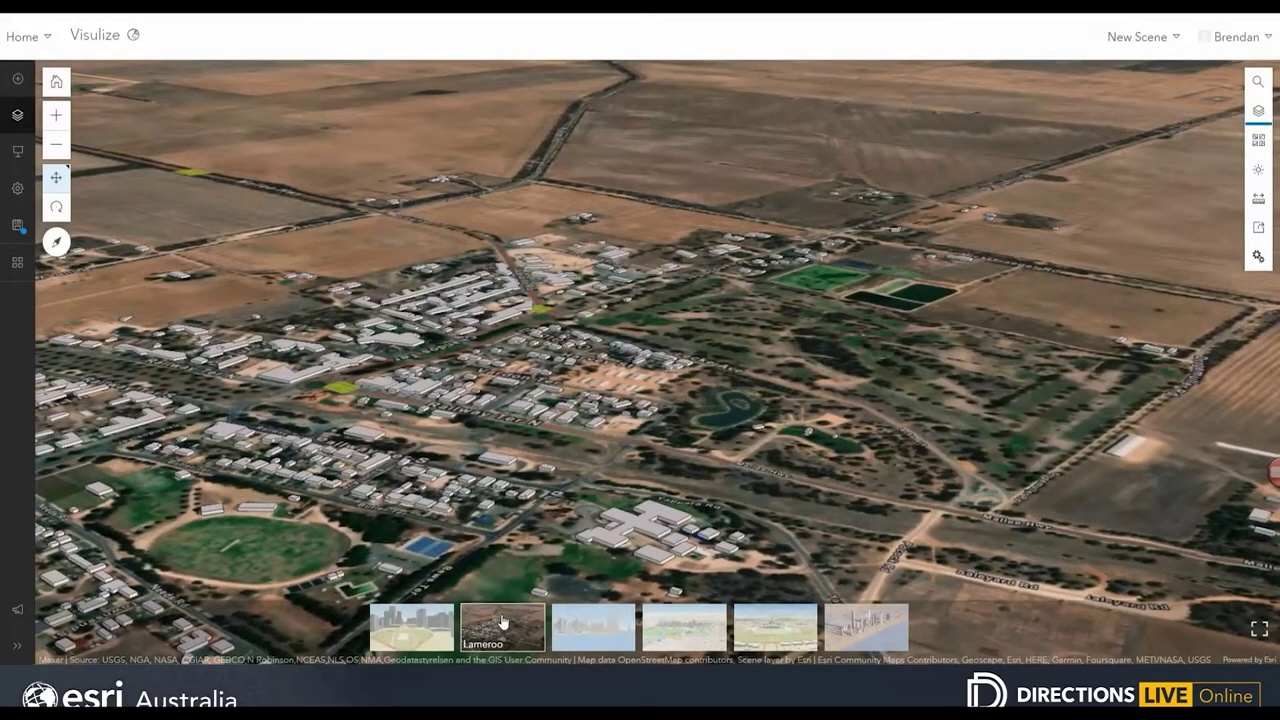
pyautogui.click(589, 628)
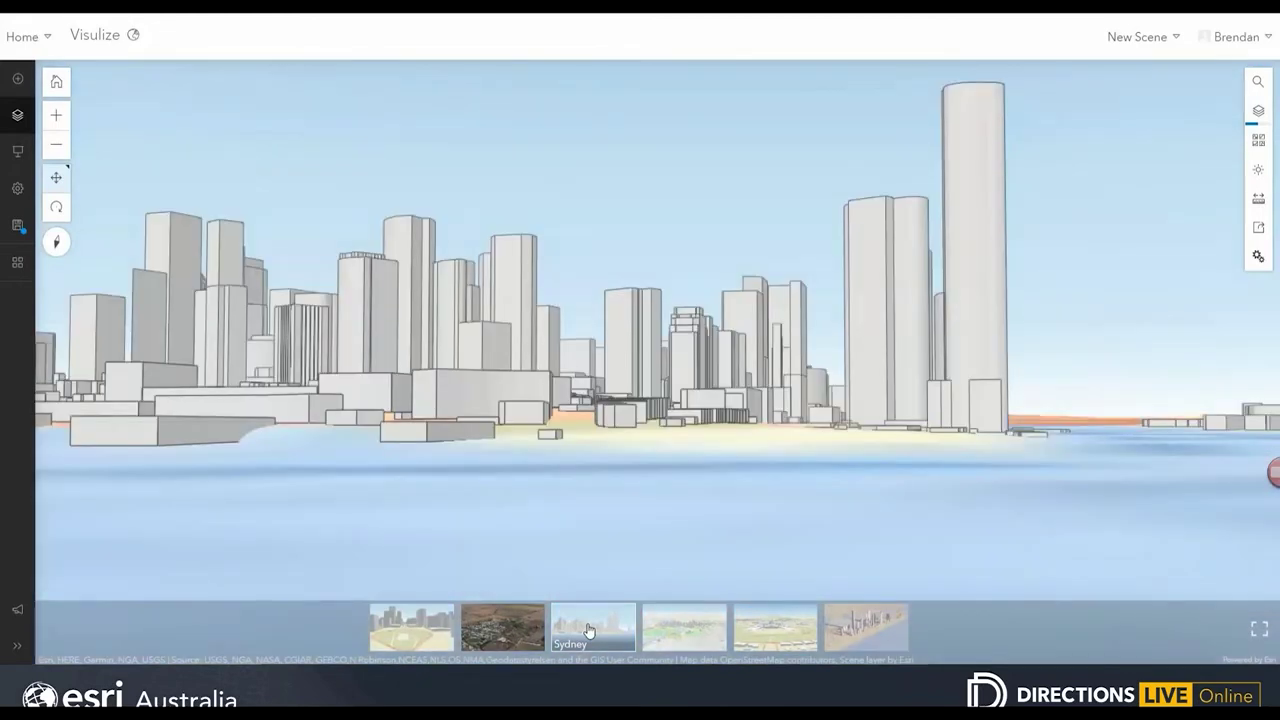
# View the scene's Melbourne, Canberra and Gold Coast slides in turn
pyautogui.click(685, 626)
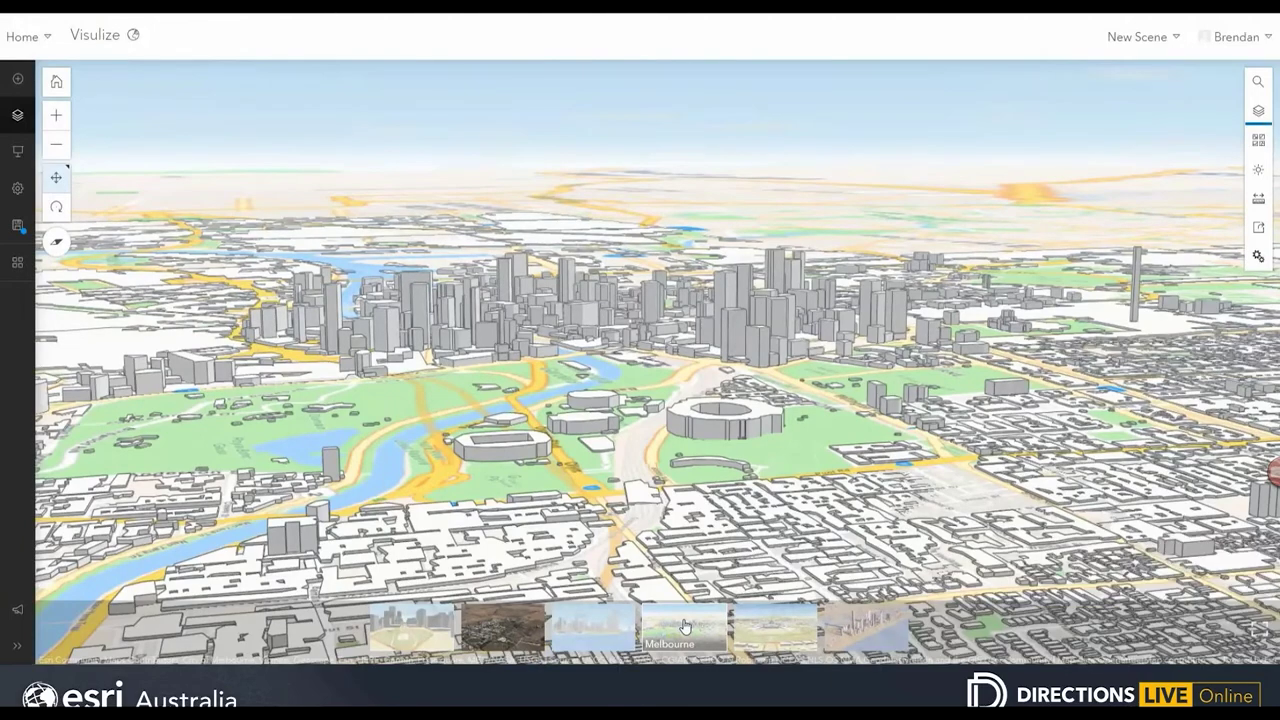
pyautogui.click(772, 626)
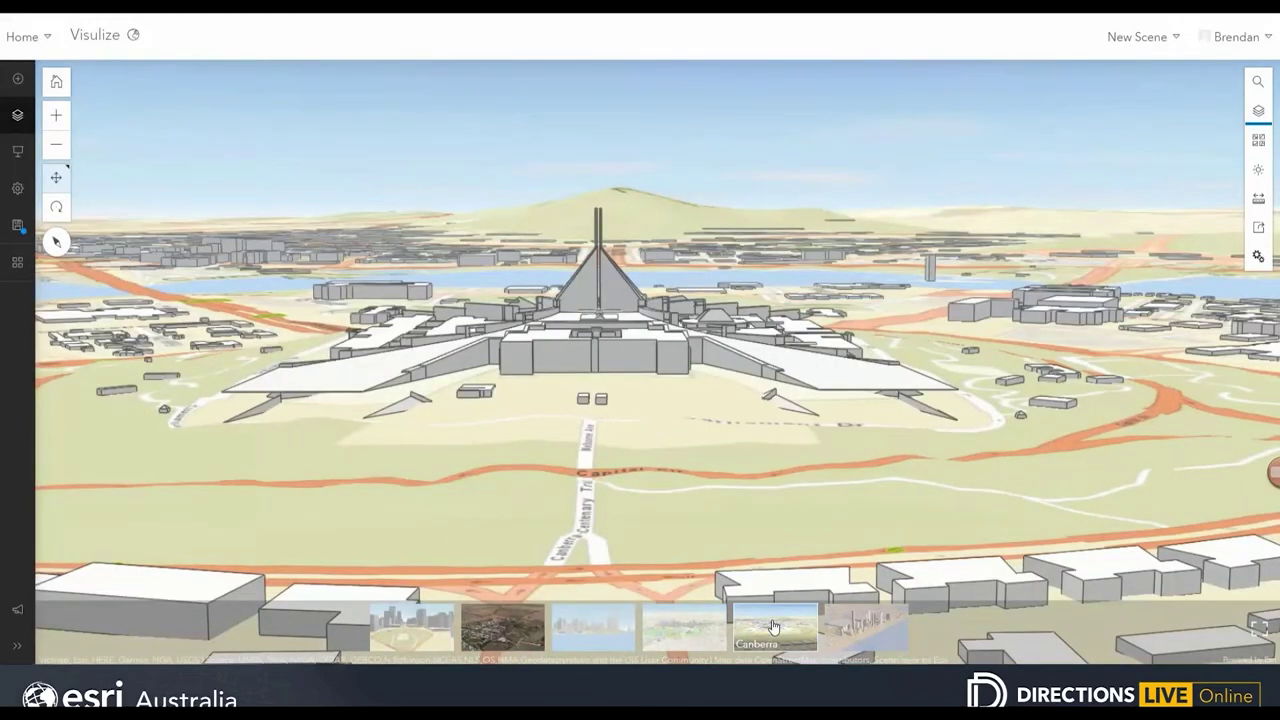
pyautogui.click(861, 633)
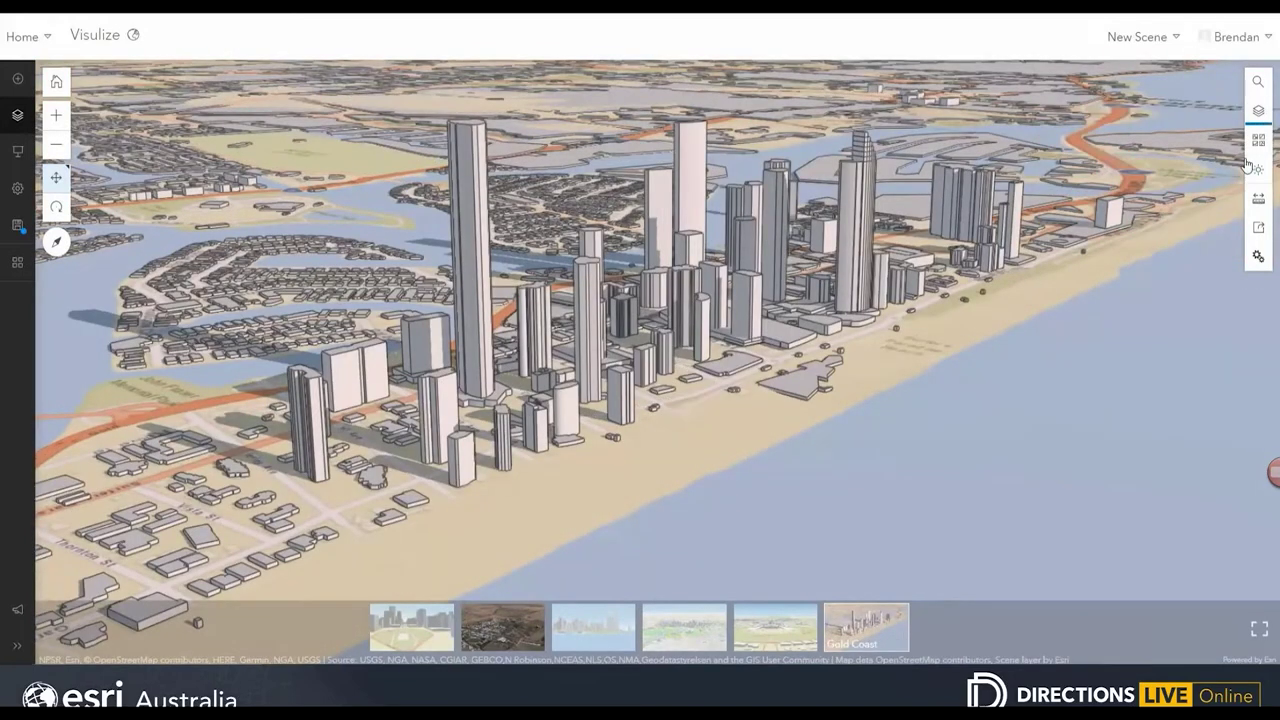
# Animate the sun and shadows over a day for the Gold Coast buildings, stopping the animation in the late afternoon
pyautogui.click(1255, 168)
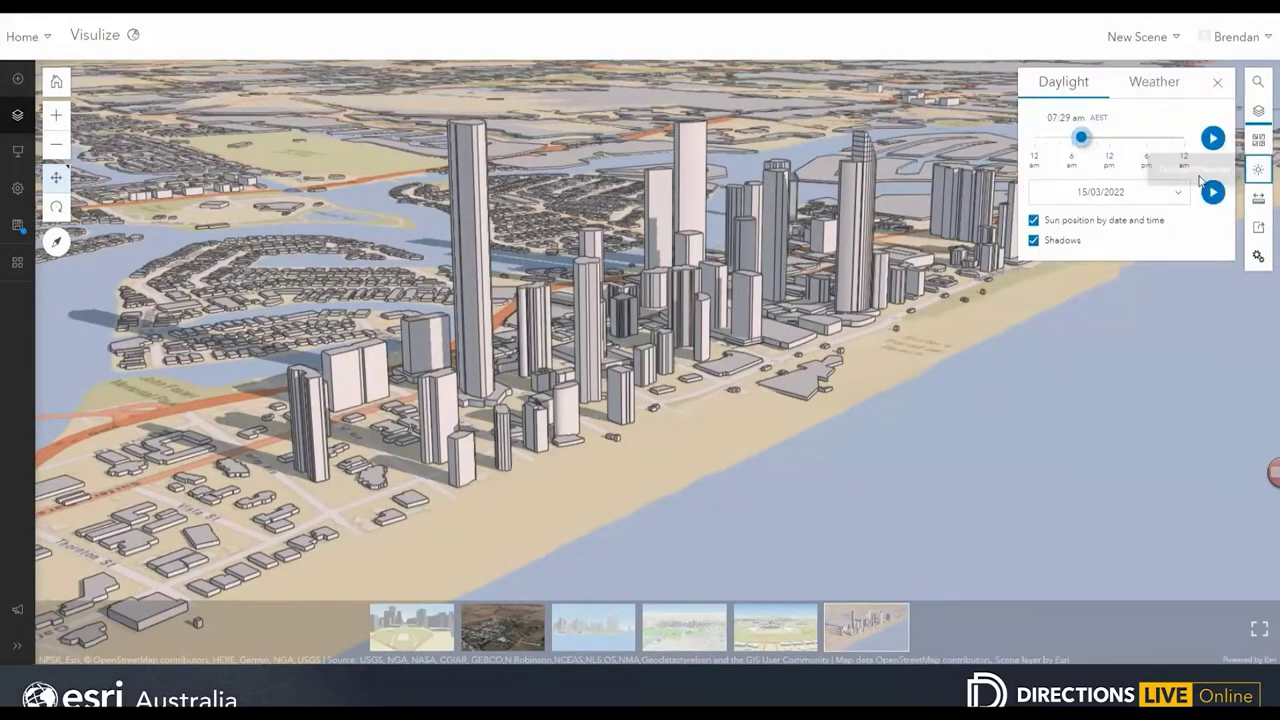
pyautogui.click(1212, 140)
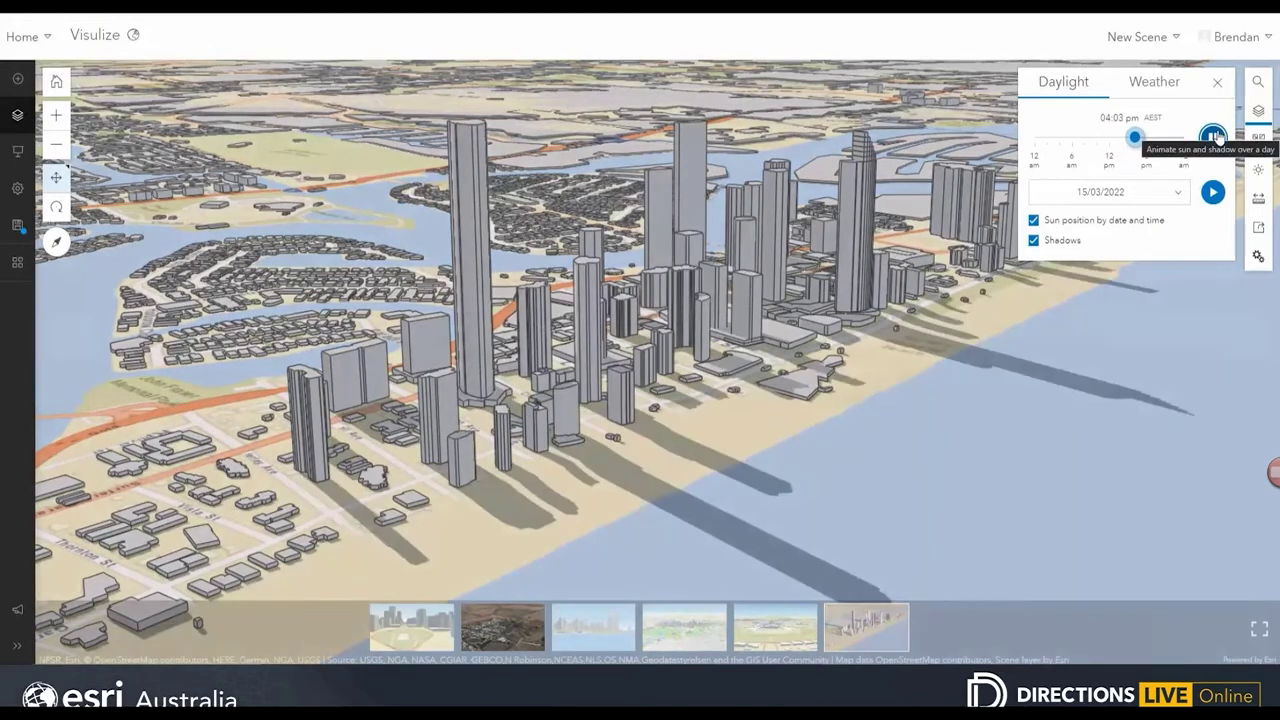
pyautogui.click(1213, 138)
# Apply rainy weather to the Gold Coast scene and raise the precipitation to nearly its maximum
pyautogui.click(1260, 172)
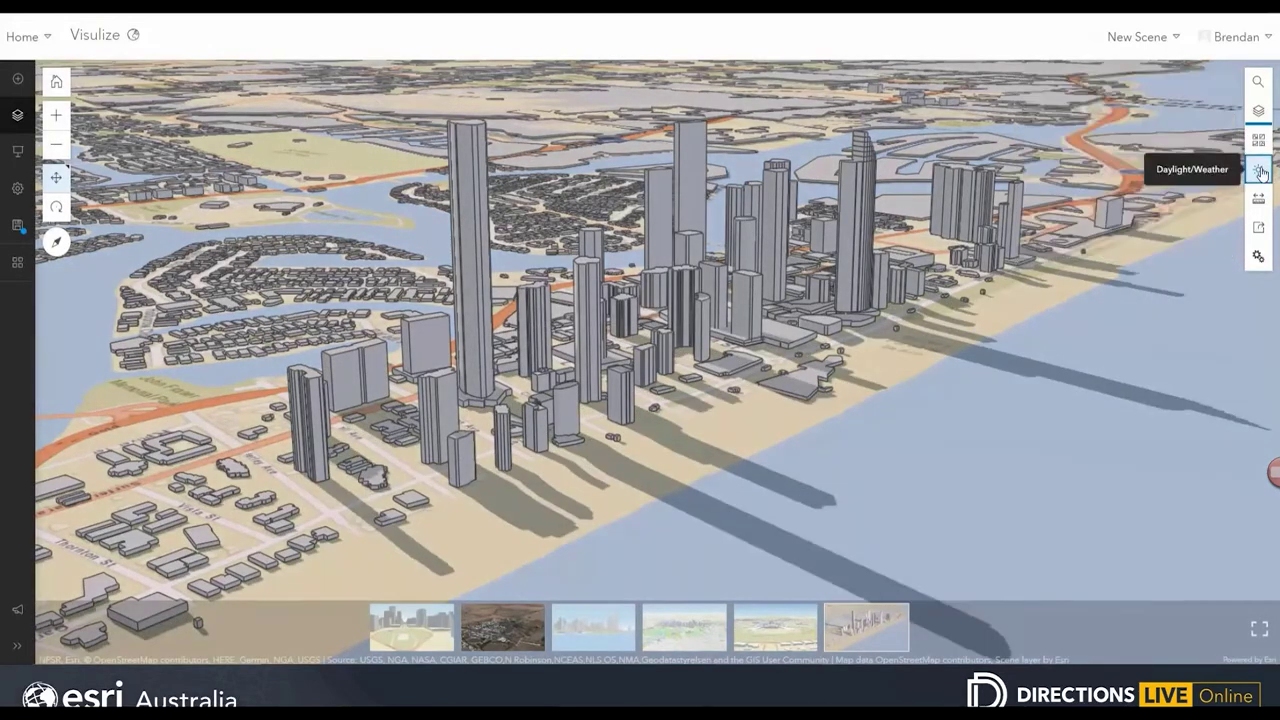
pyautogui.click(1260, 172)
pyautogui.click(1162, 84)
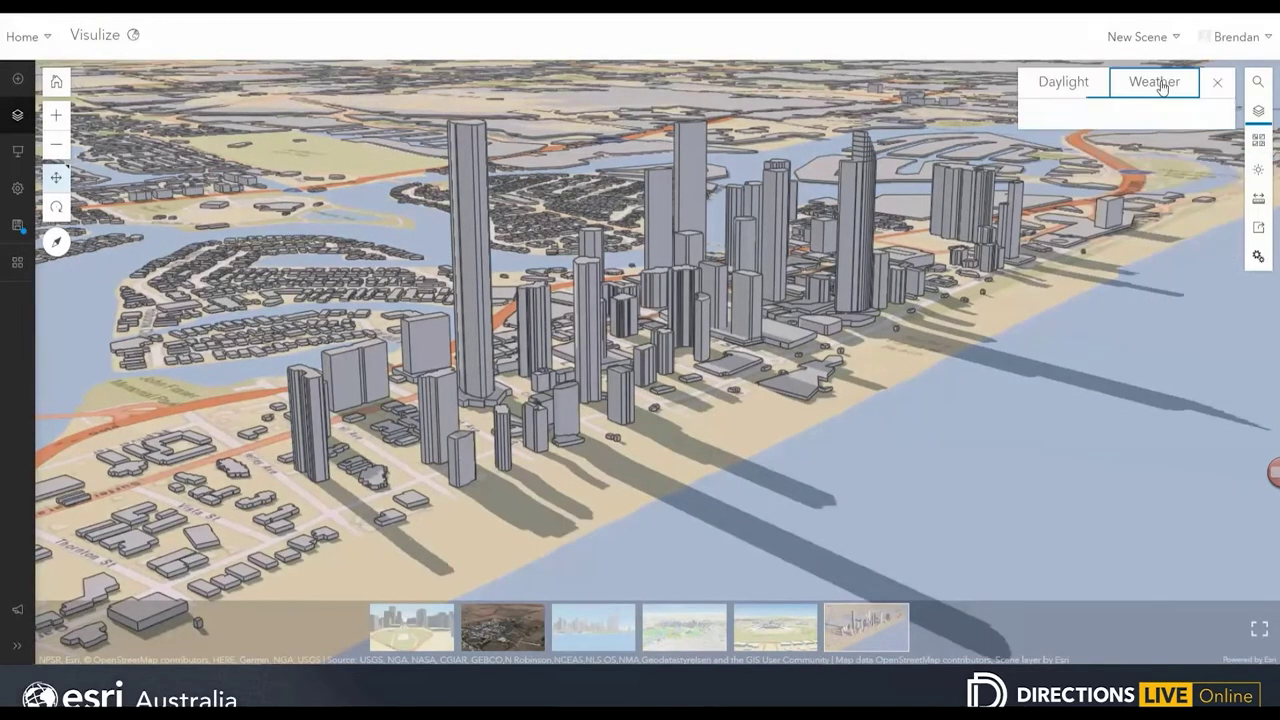
pyautogui.click(1128, 131)
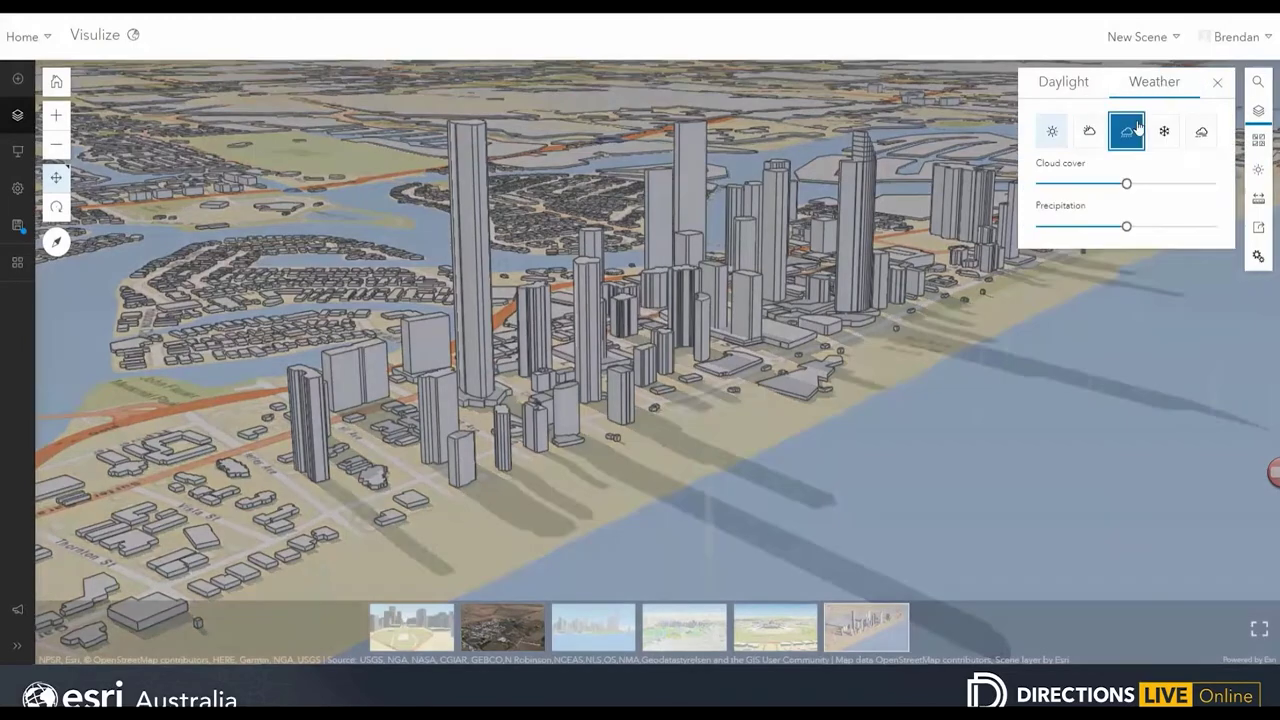
pyautogui.click(1185, 229)
pyautogui.moveTo(1187, 229); pyautogui.dragTo(1217, 227)
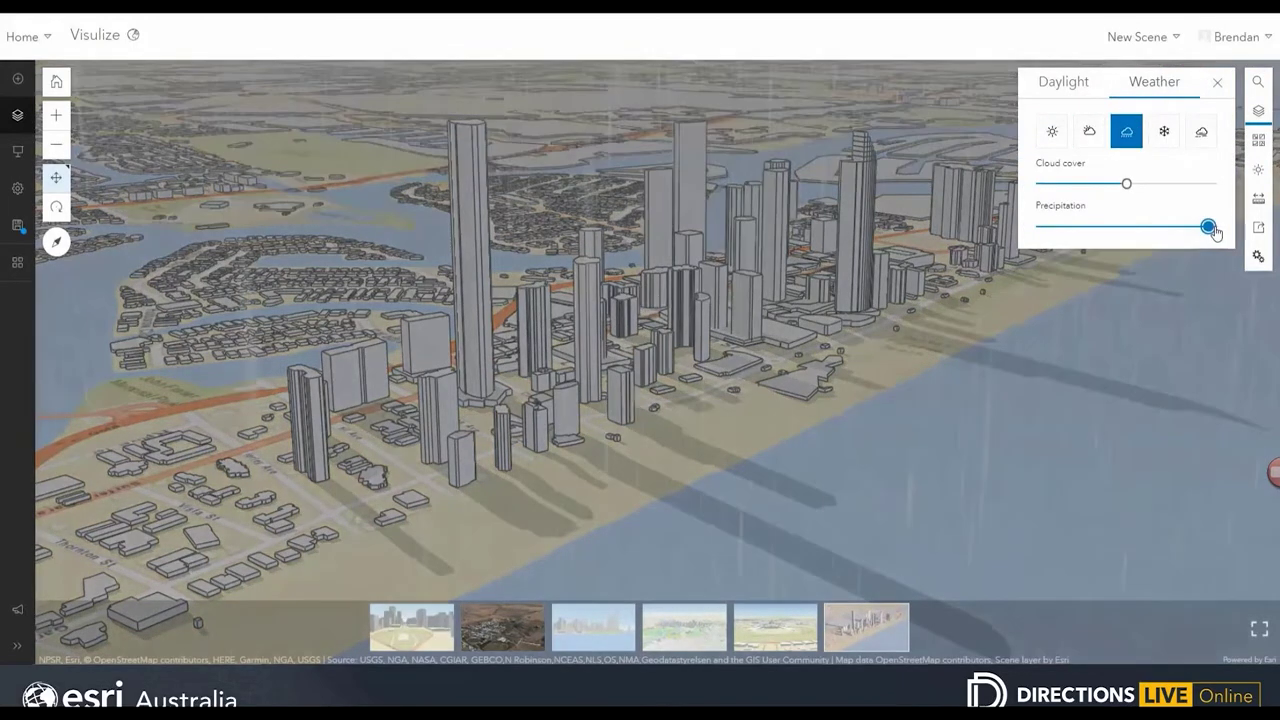